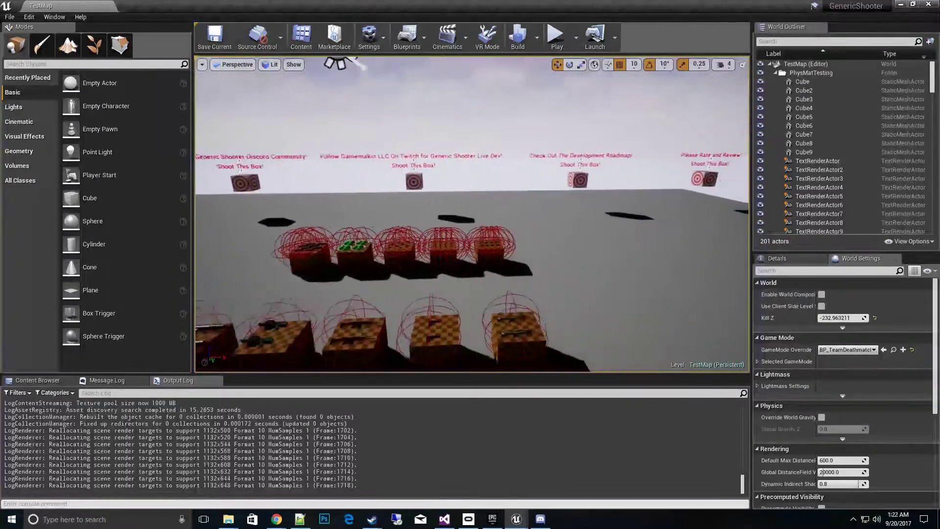
pyautogui.moveTo(472, 214); pyautogui.dragTo(374, 220, button='right')
pyautogui.press('d')
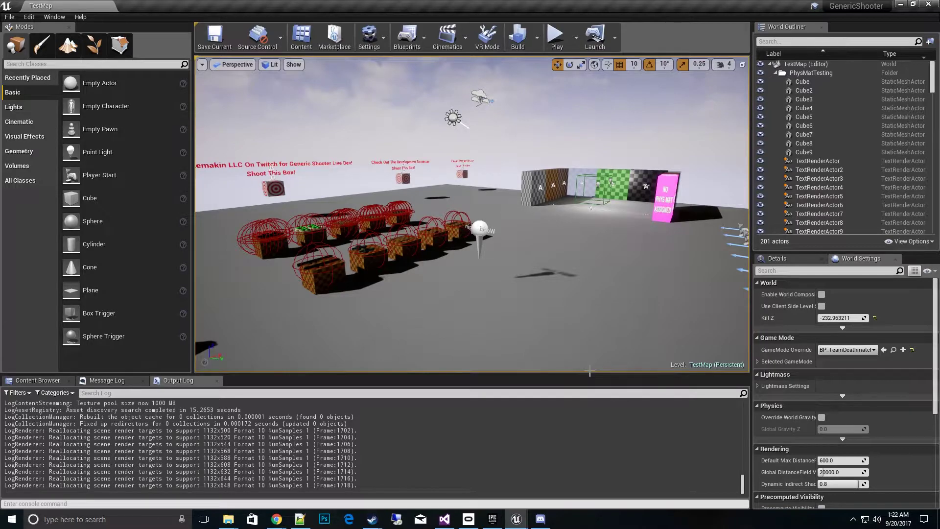
pyautogui.moveTo(570, 375); pyautogui.dragTo(570, 350)
pyautogui.moveTo(472, 202); pyautogui.dragTo(413, 200, button='right')
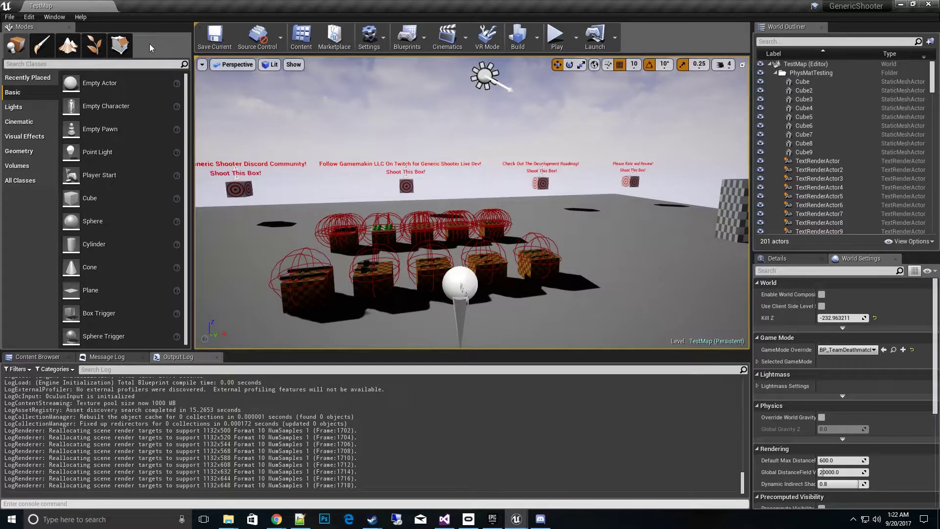
# Enable the built-in Steam plugin "SteamParty, Beacons for Party and Lobby Matchmaking" and restart the editor.
pyautogui.click(29, 16)
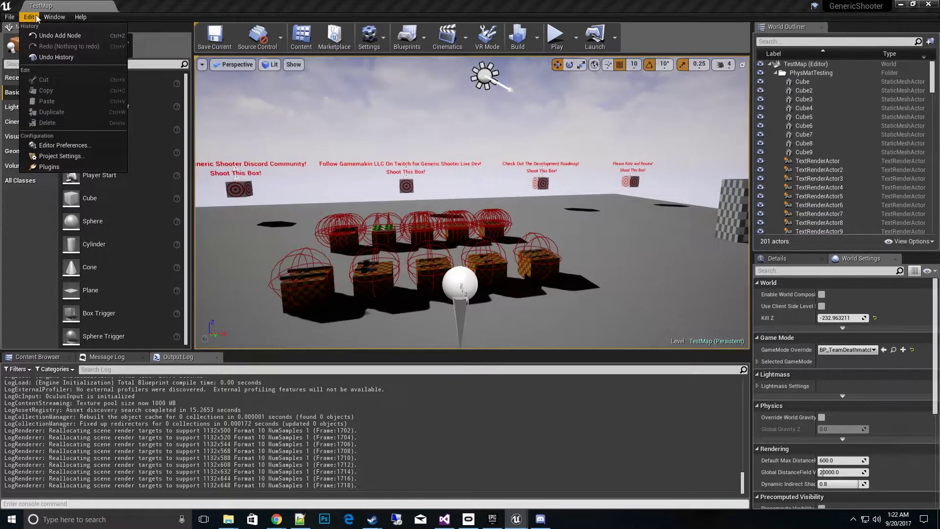
pyautogui.click(59, 7)
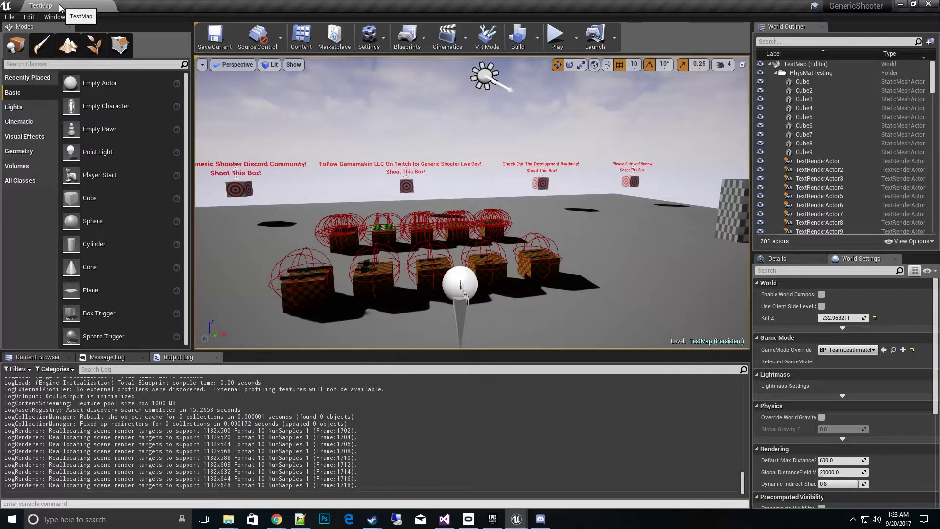
pyautogui.click(31, 18)
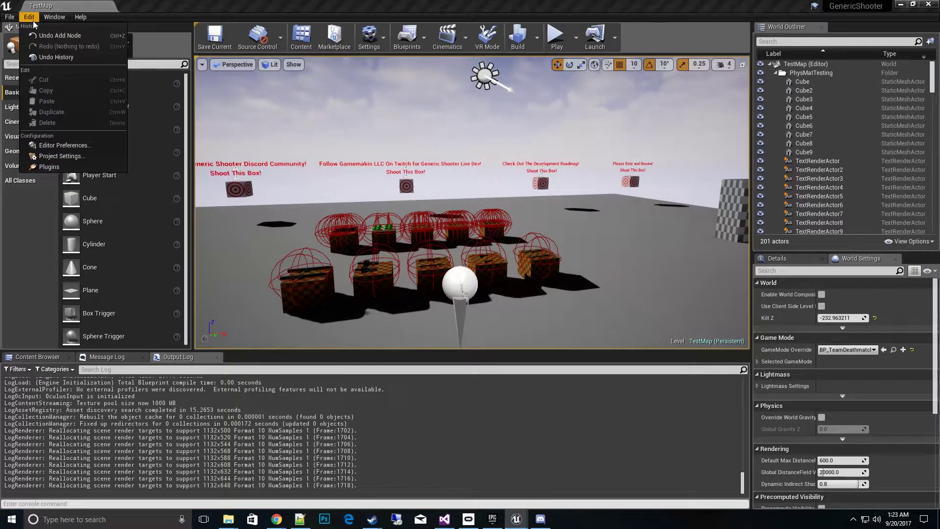
pyautogui.moveTo(43, 17)
pyautogui.click(49, 167)
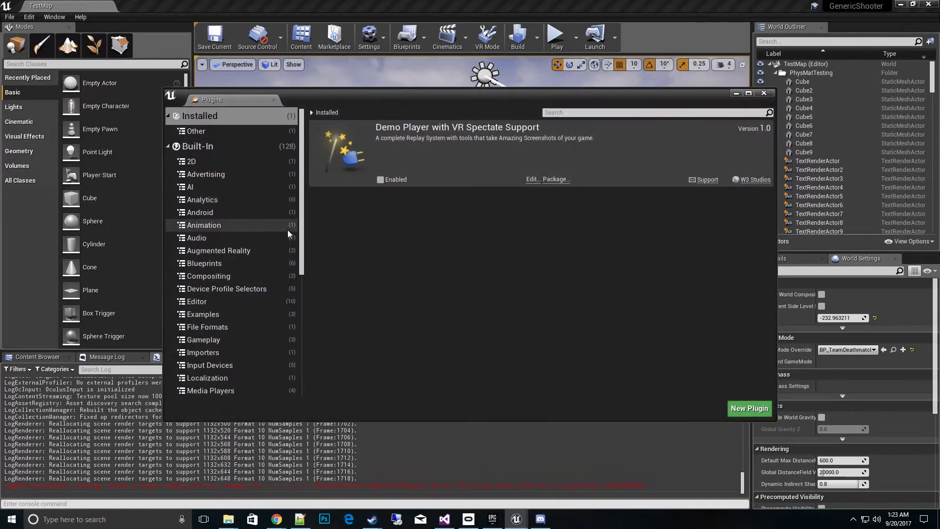
pyautogui.scroll(-5, 239, 251)
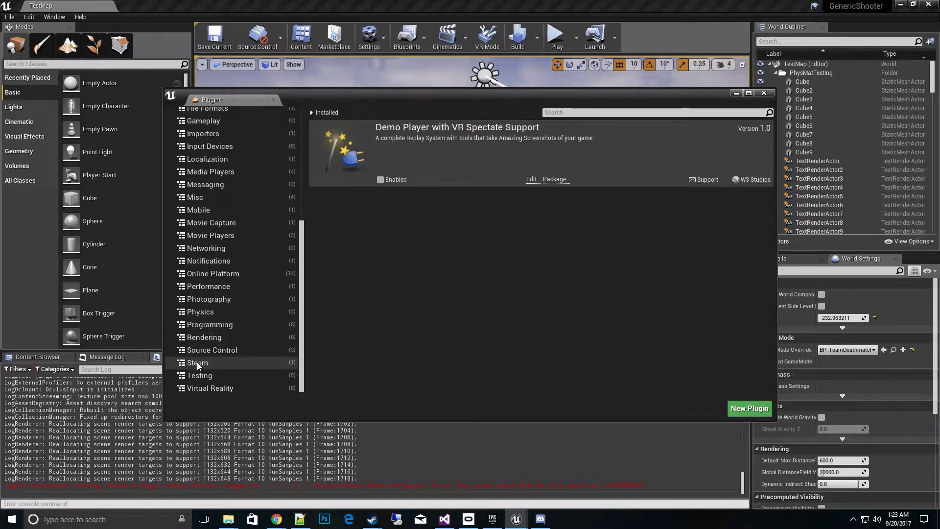
pyautogui.click(196, 362)
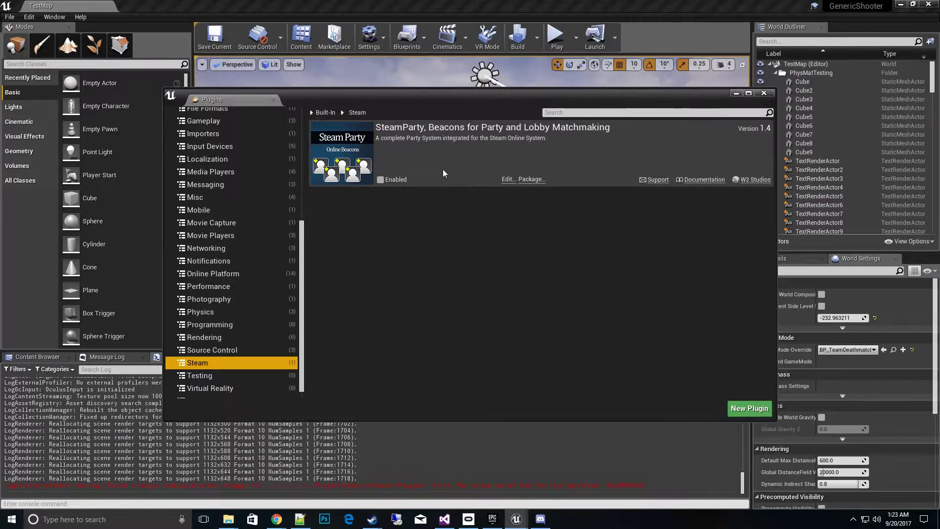
pyautogui.click(382, 180)
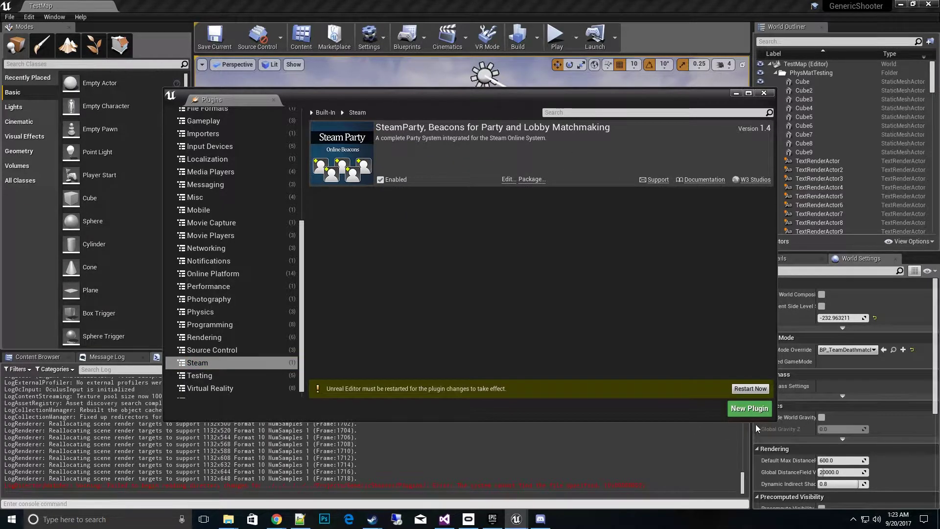
pyautogui.click(749, 388)
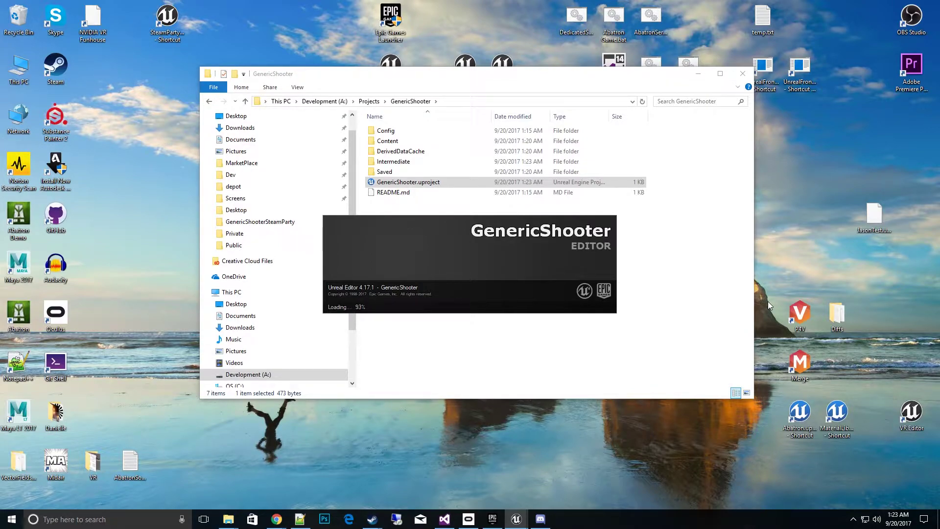
# Close the Plugins window and exit the GenericShooter editor once it has reloaded.
pyautogui.moveTo(497, 84); pyautogui.dragTo(543, 49)
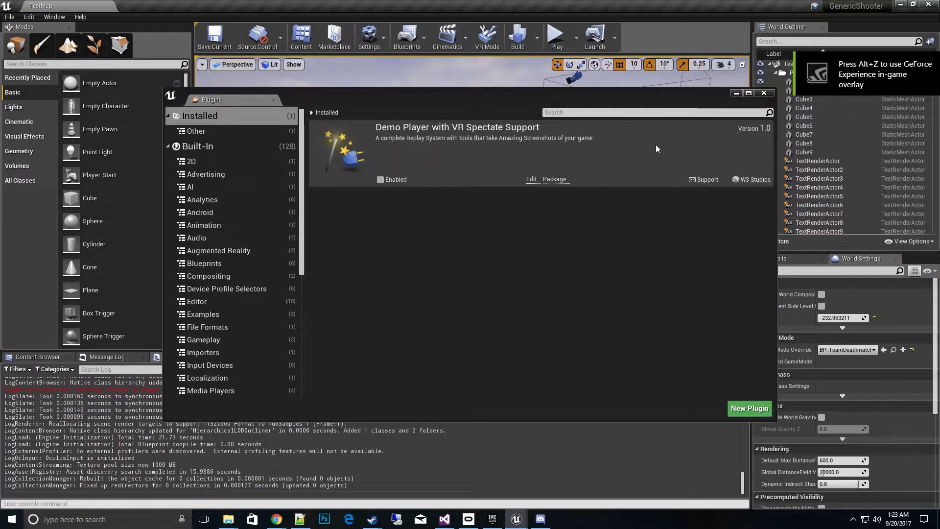
pyautogui.click(764, 93)
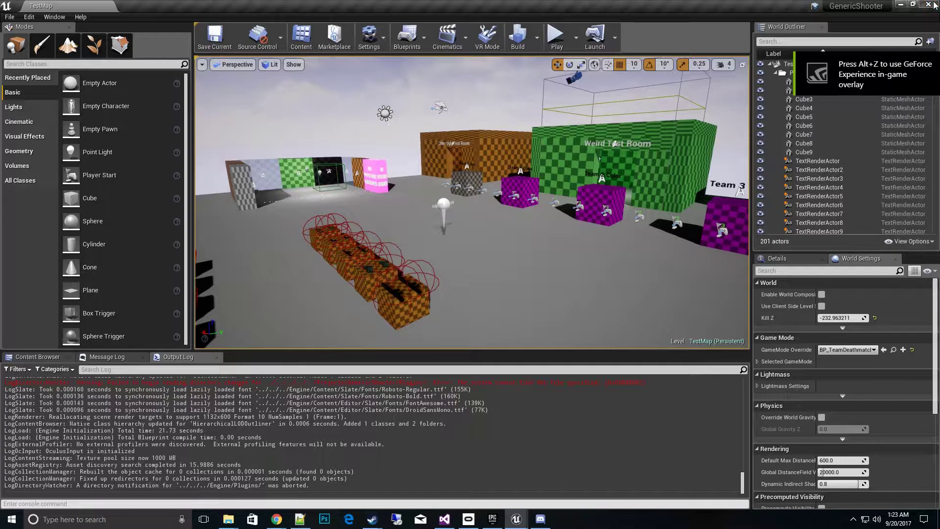
pyautogui.click(929, 4)
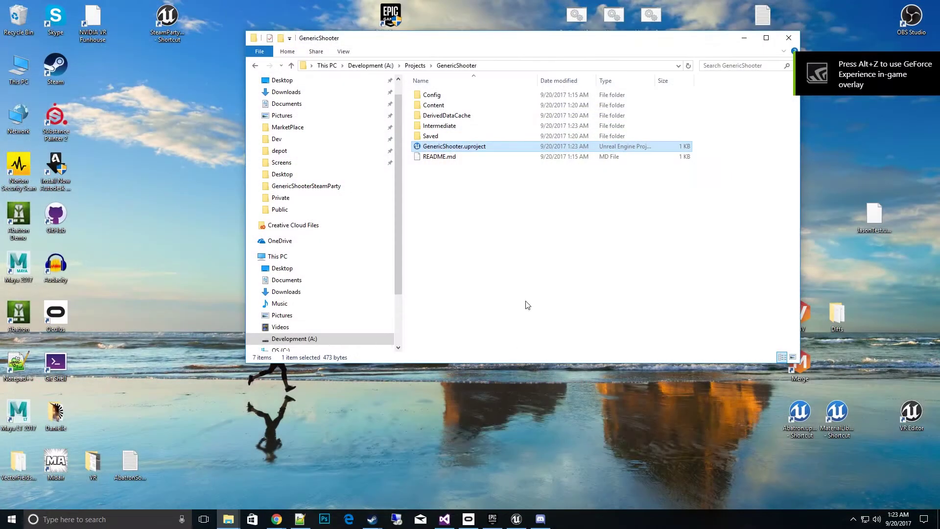
# Open DefaultEngine.ini from the GenericShooter project's Config folder in Notepad++.
pyautogui.doubleClick(451, 95)
pyautogui.click(483, 127)
pyautogui.rightClick(483, 128)
pyautogui.click(514, 168)
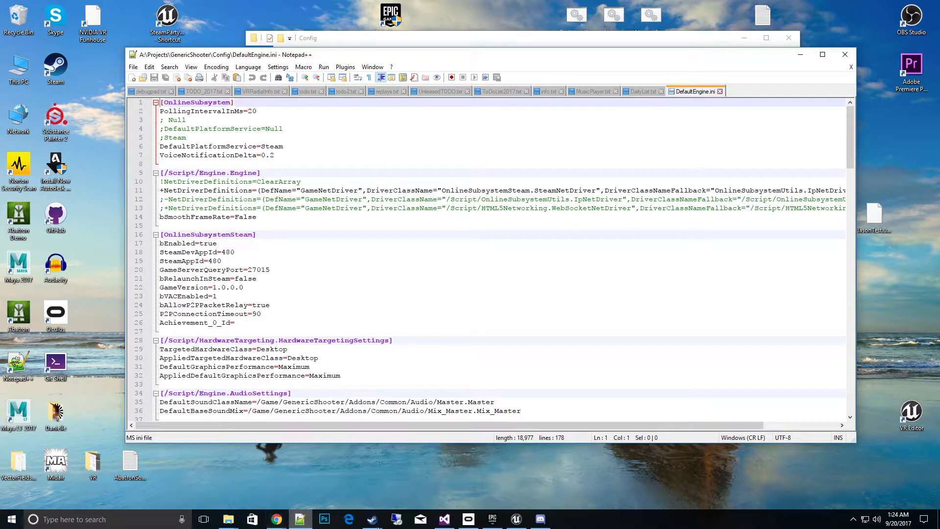
# Add the line bHasVoiceEnabled=true below VoiceNotificationDelta in the [OnlineSubsystem] section.
pyautogui.click(444, 518)
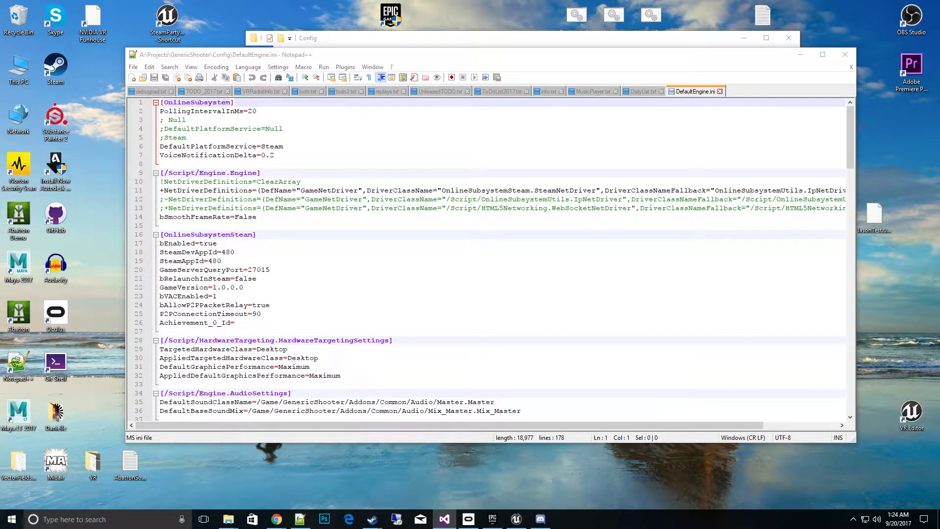
pyautogui.click(283, 162)
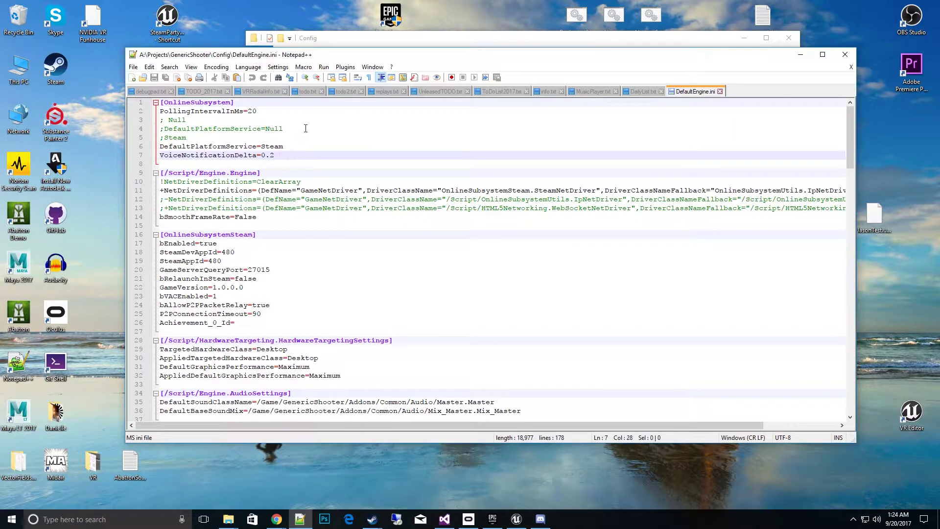
pyautogui.press('Return')
pyautogui.write('bHasVoiceEnabled=true')
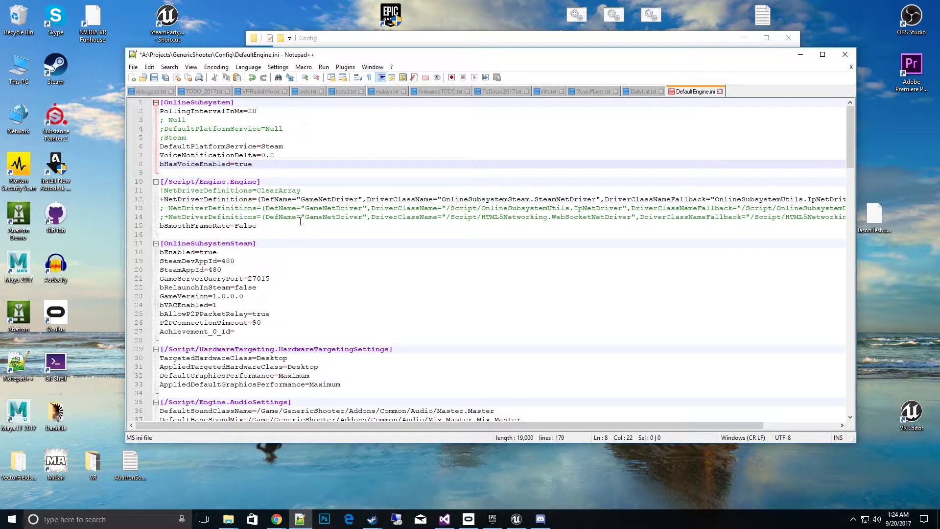
# Add a BeaconNetDriver NetDriverDefinitions line above bSmoothFrameRate, with class /Script/OnlineSubsystemSteam.SteamNetDriver and fallback OnlineSubsystemUtils.IpNetDriver.
pyautogui.scroll(-1, 245, 208)
pyautogui.click(273, 181)
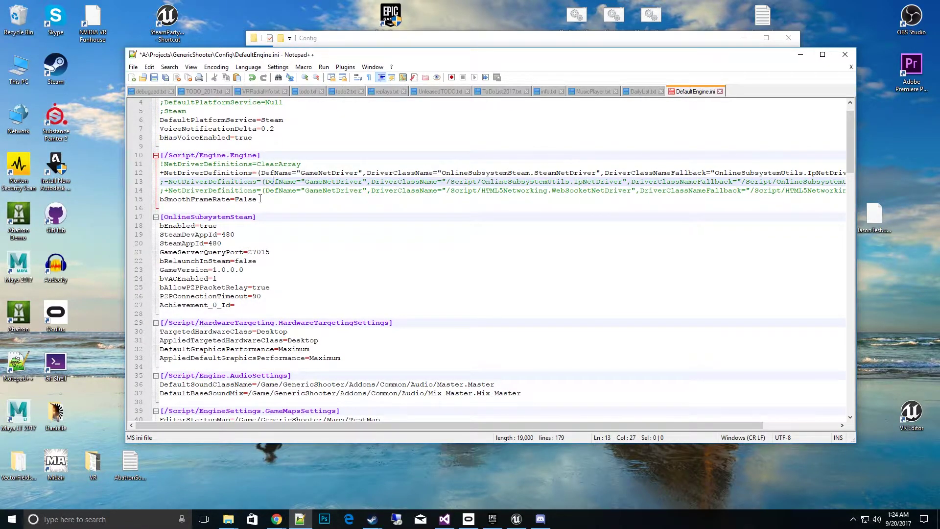
pyautogui.hotkey('alt', 'Tab')
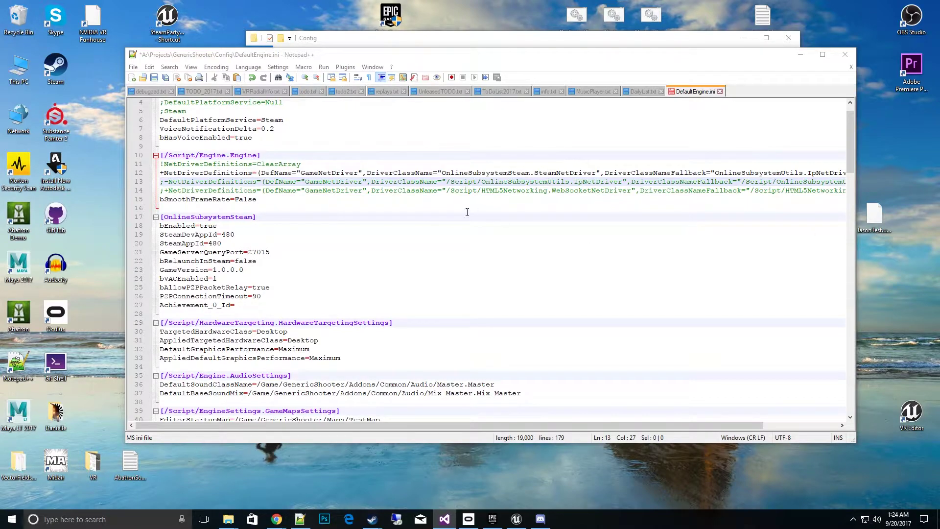
pyautogui.click(261, 200)
pyautogui.press('Home')
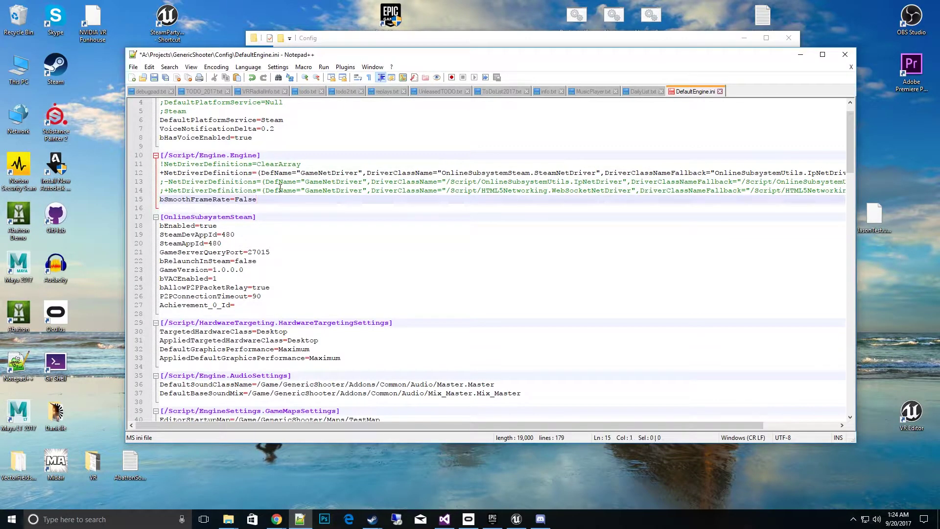
pyautogui.write('+NetDriverDefinitions=(DefName="BeaconNetDriver",DriverClassName="/Script/OnlineSubsystemSteam.SteamNetDriver",DriverClassNameFallback="OnlineSubsystemUtils.IpNetDriver")')
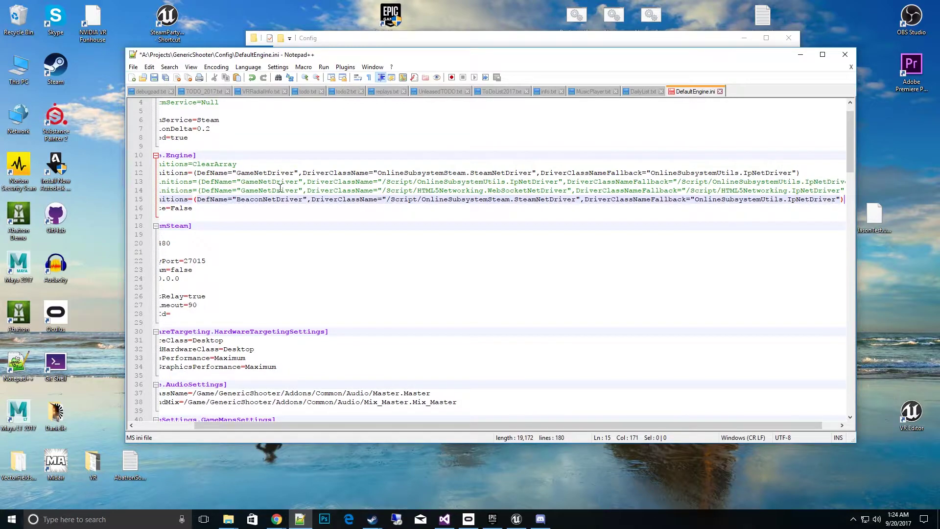
pyautogui.press('Home')
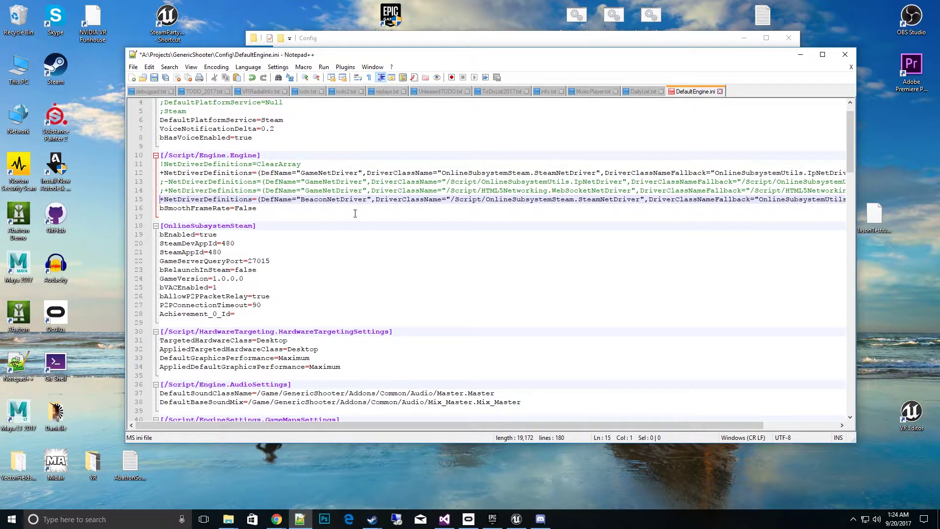
pyautogui.doubleClick(345, 200)
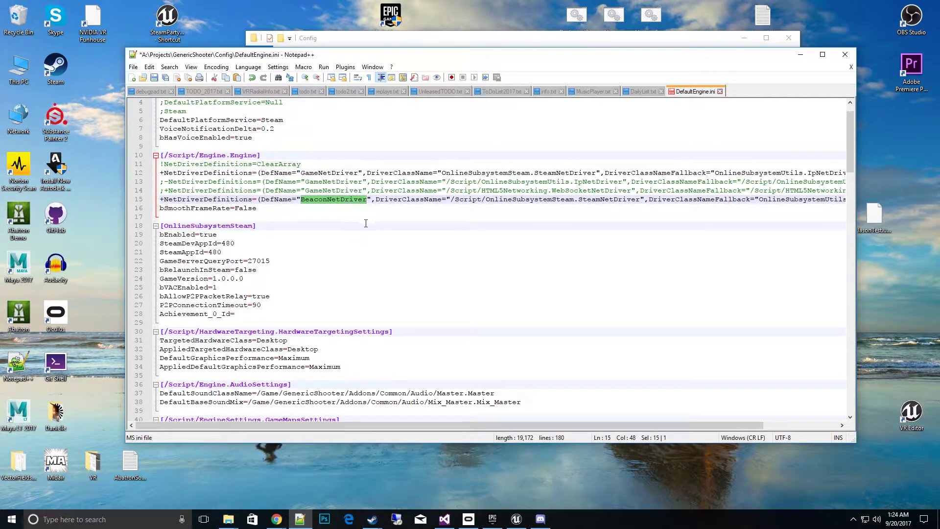
# Set bSmoothFrameRate to True in the [/Script/Engine.Engine] section.
pyautogui.click(191, 209)
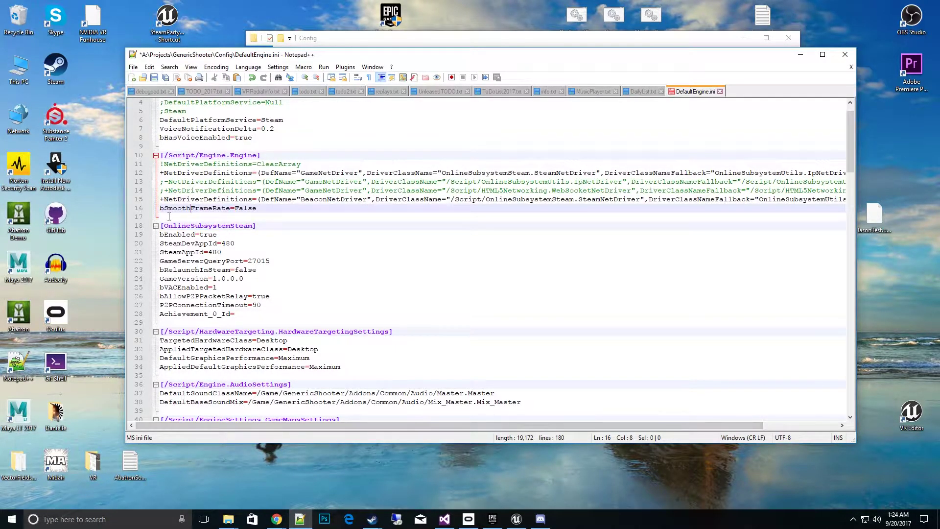
pyautogui.doubleClick(249, 208)
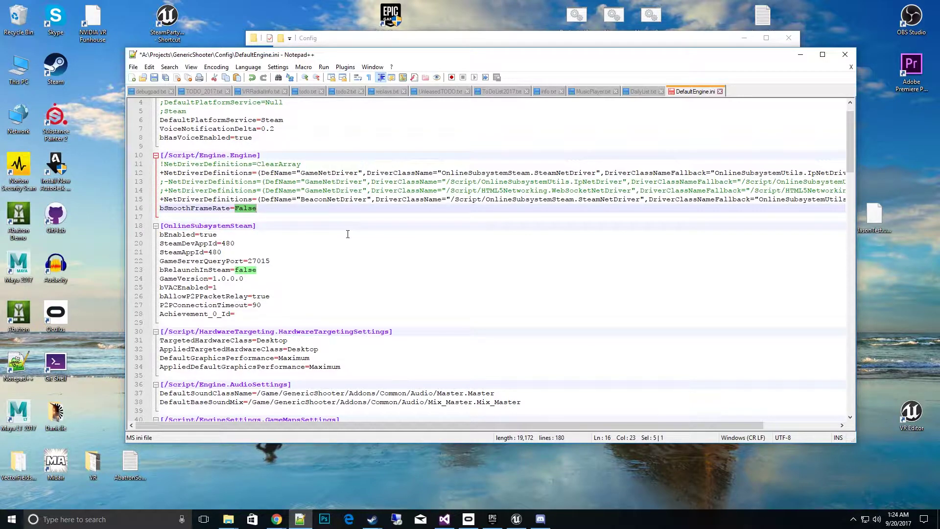
pyautogui.write('True')
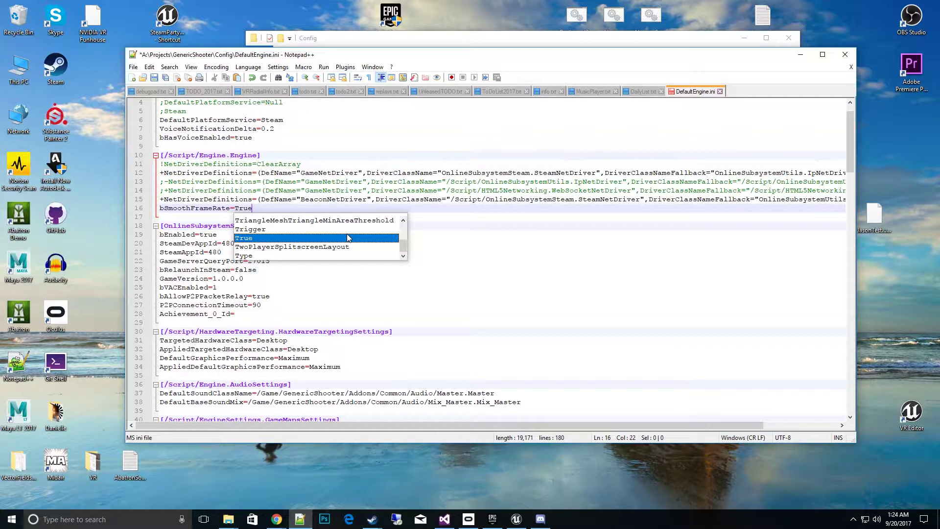
pyautogui.click(328, 210)
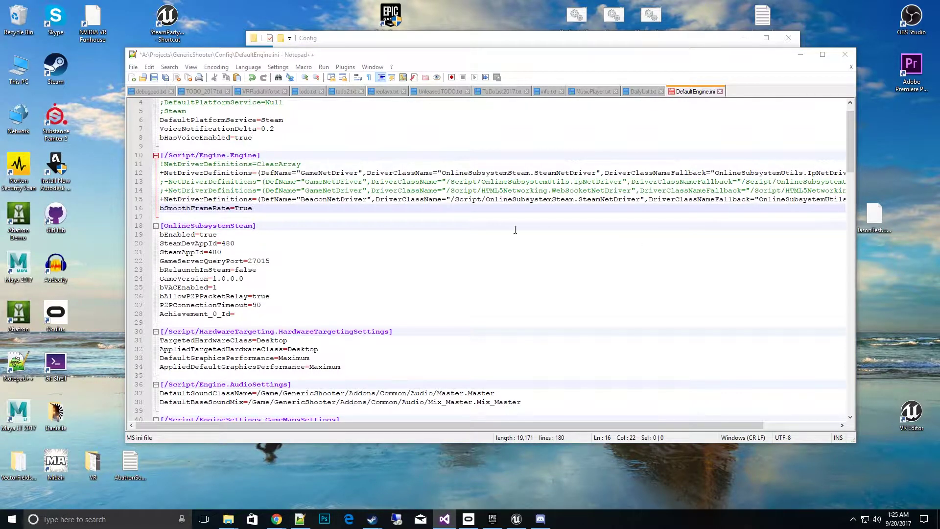
# Insert a [/Script/OnlineSubsystemUtils.OnlineBeaconHost] section above HardwareTargetingSettings with ListenPort=7787, BeaconConnectionInitialTimeout=20.0 and BeaconConnectionTimeout=90.0.
pyautogui.scroll(-1, 514, 230)
pyautogui.scroll(-1, 261, 248)
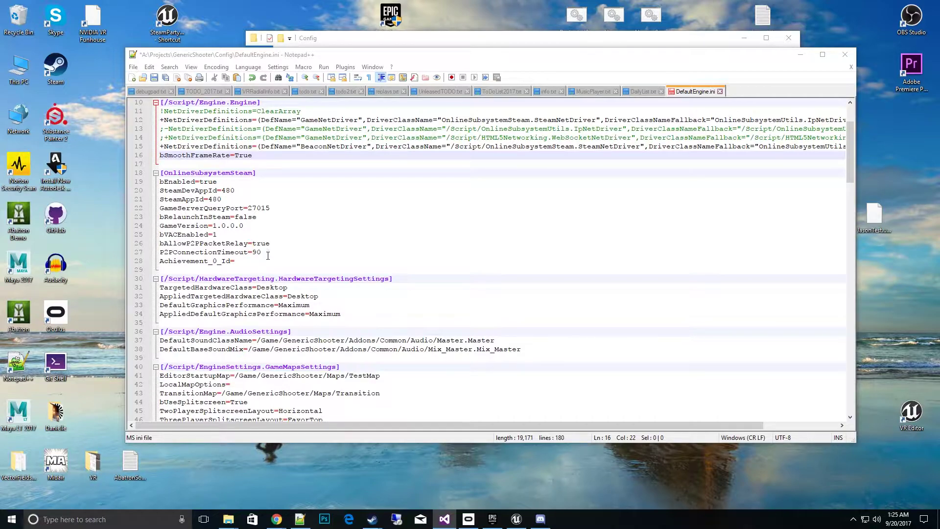
pyautogui.scroll(-3, 283, 272)
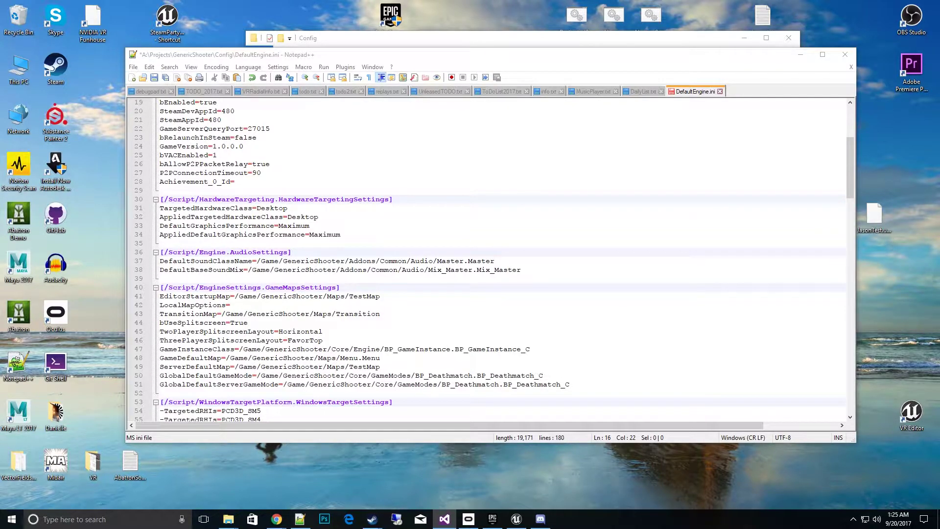
pyautogui.click(324, 243)
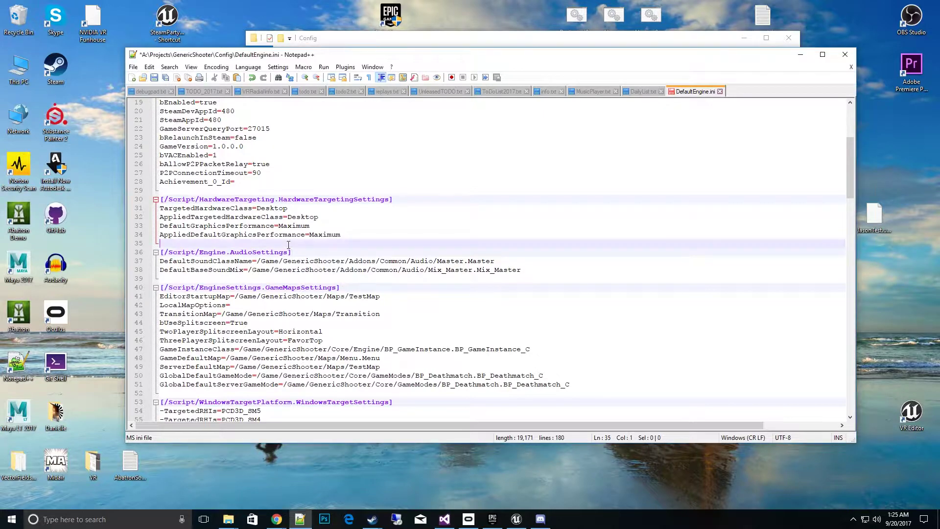
pyautogui.press('Up')
pyautogui.press('Up')
pyautogui.press('Up')
pyautogui.press('Up')
pyautogui.press('Up')
pyautogui.press('Up')
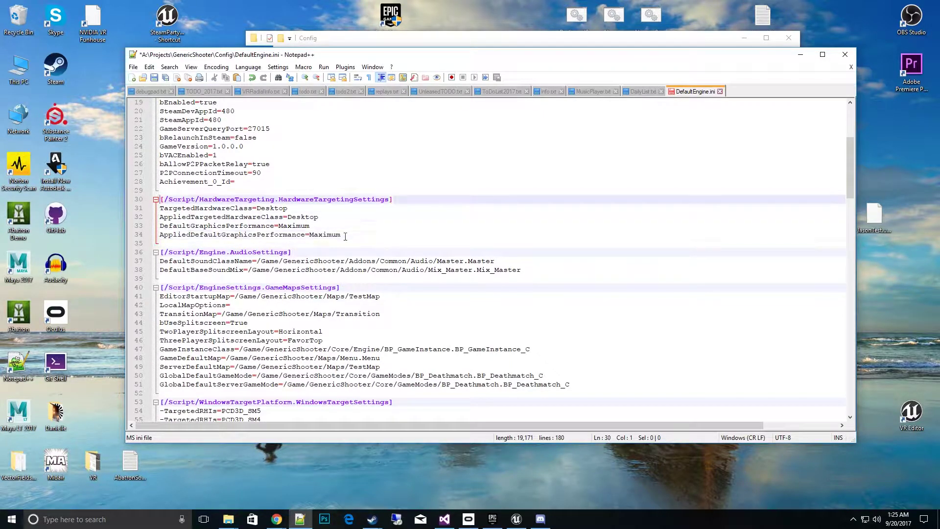
pyautogui.press('Return')
pyautogui.press('Return')
pyautogui.press('Up')
pyautogui.write('[/Script/OnlineSubsystemUtils.OnlineBeaconHost] ListenPort=7787 BeaconConnectionInitialTimeout=20.0 BeaconConnectionTimeout=90.0')
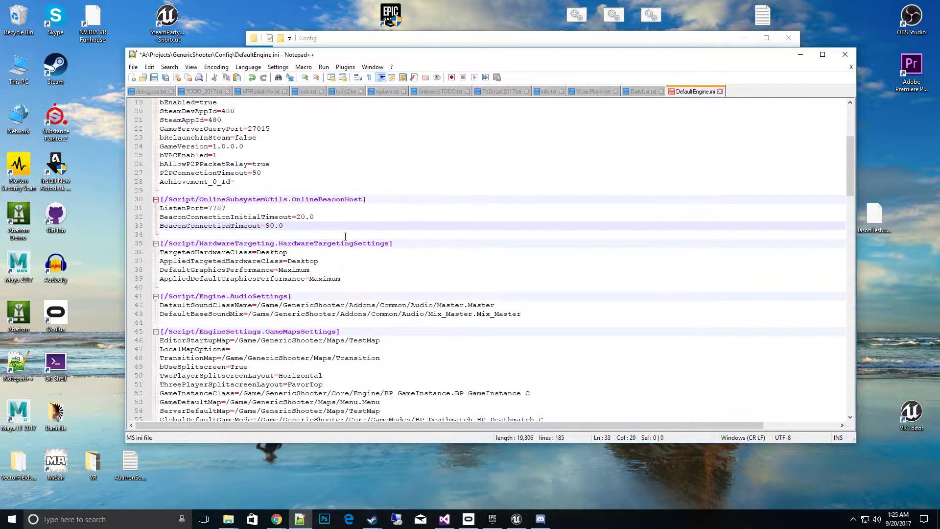
# Review the listen port and connection timeout entries in the OnlineBeaconHost section.
pyautogui.click(294, 260)
pyautogui.scroll(2, 222, 159)
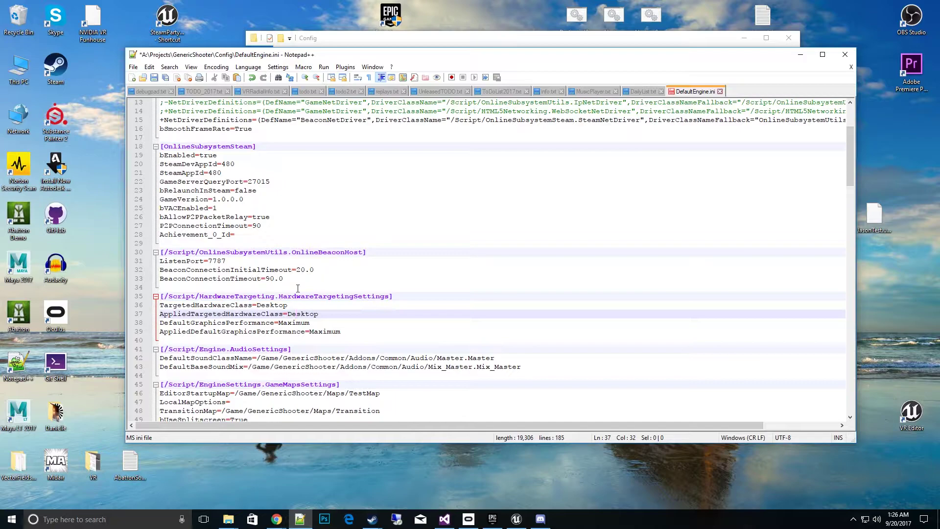
pyautogui.click(314, 270)
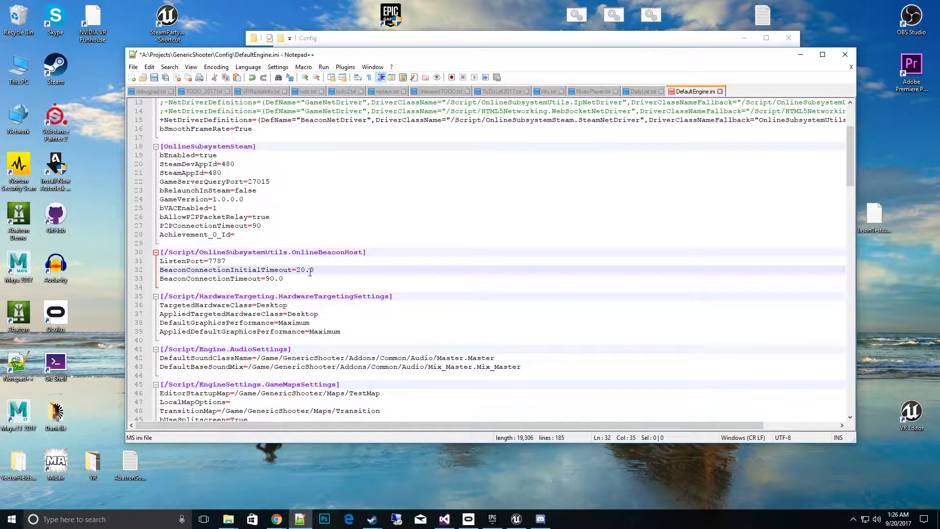
pyautogui.scroll(-1, 294, 267)
pyautogui.click(216, 252)
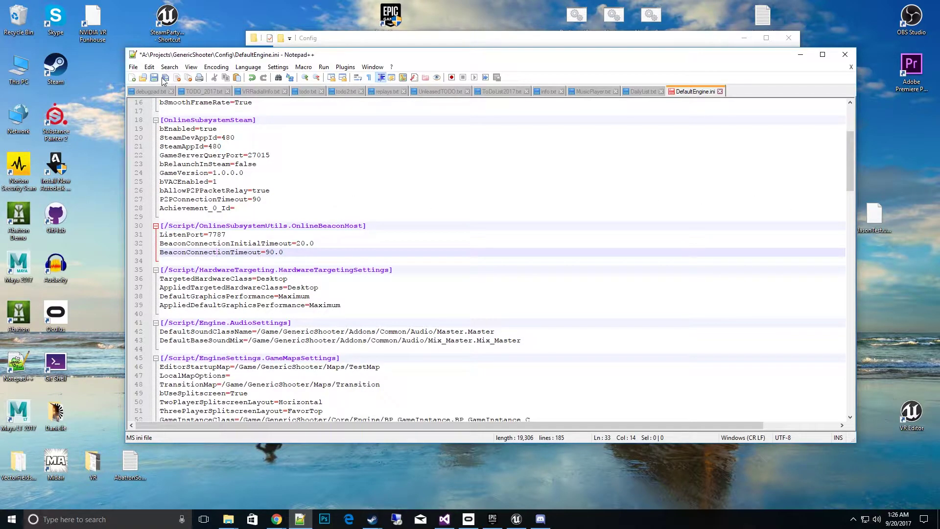
# Save DefaultEngine.ini, look over its edited sections and minimize the text editor window.
pyautogui.hotkey('ctrl', 's')
pyautogui.click(399, 246)
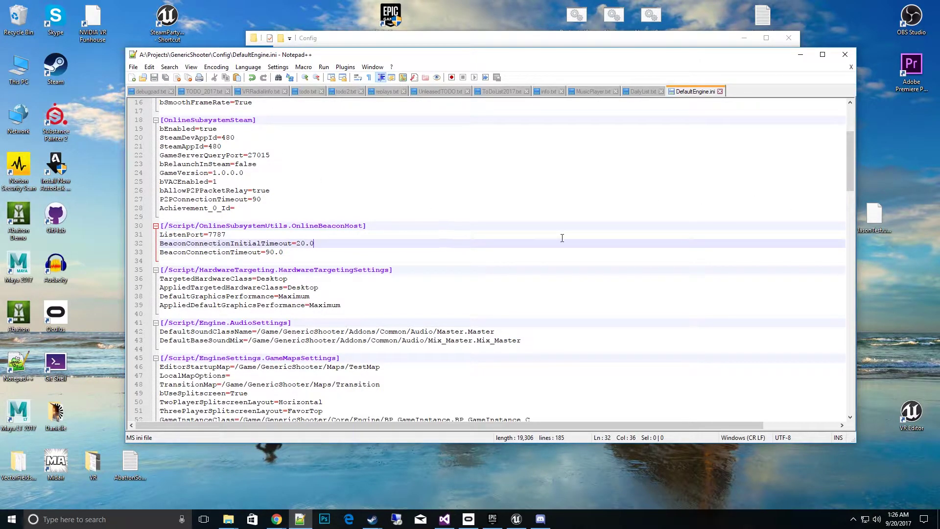
pyautogui.scroll(-1, 533, 237)
pyautogui.scroll(6, 372, 269)
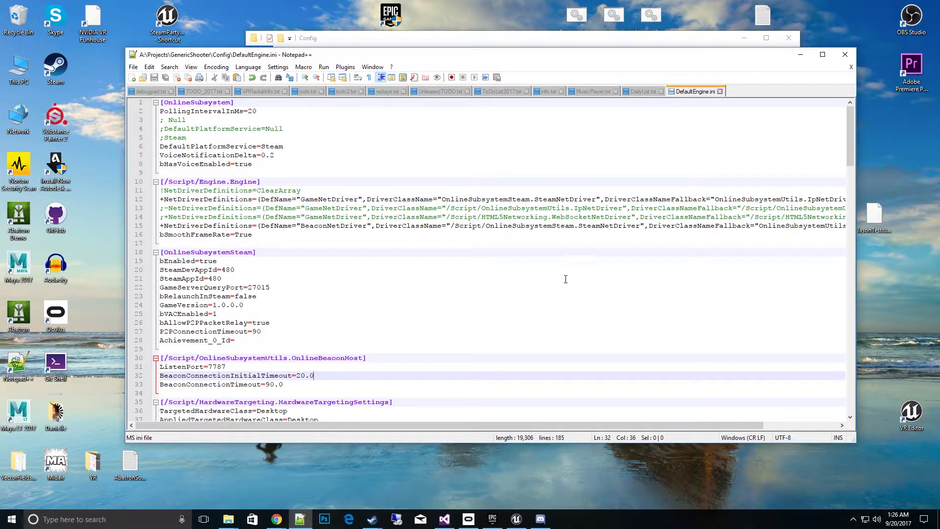
pyautogui.scroll(-1, 711, 222)
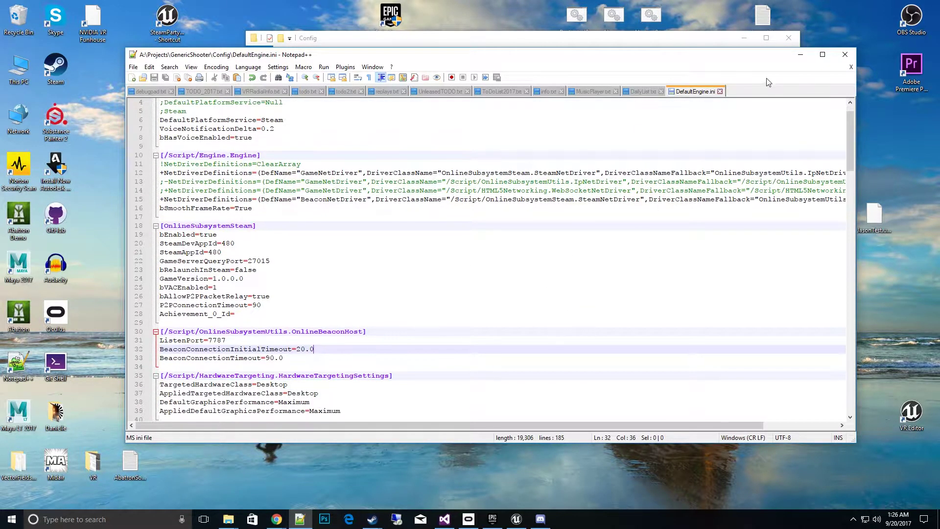
pyautogui.click(801, 55)
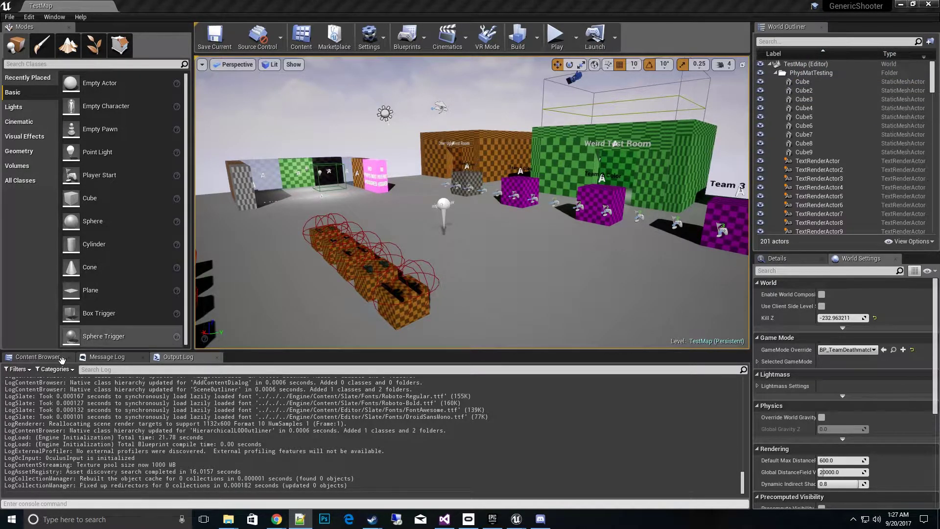
# In the Unreal Editor, show the Content Browser with its folder tree and enlarge its area.
pyautogui.click(38, 356)
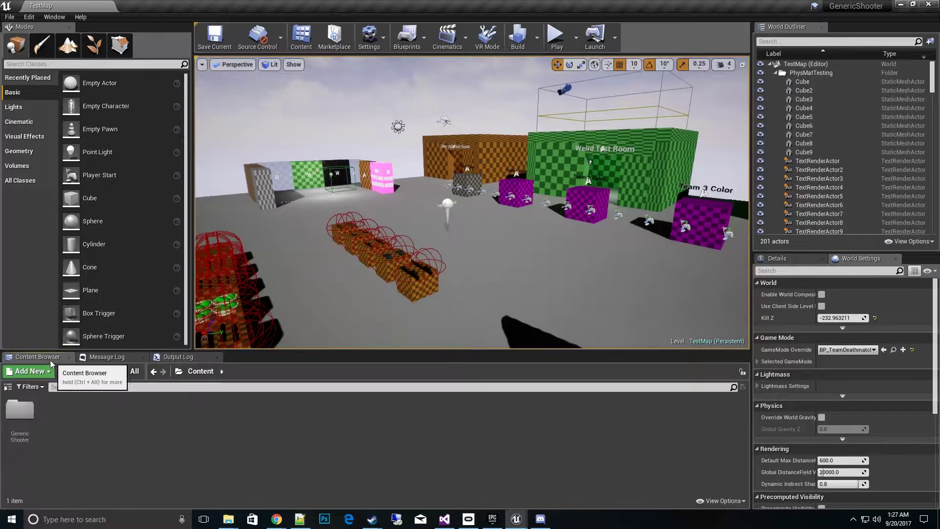
pyautogui.click(7, 387)
pyautogui.moveTo(286, 348); pyautogui.dragTo(286, 281)
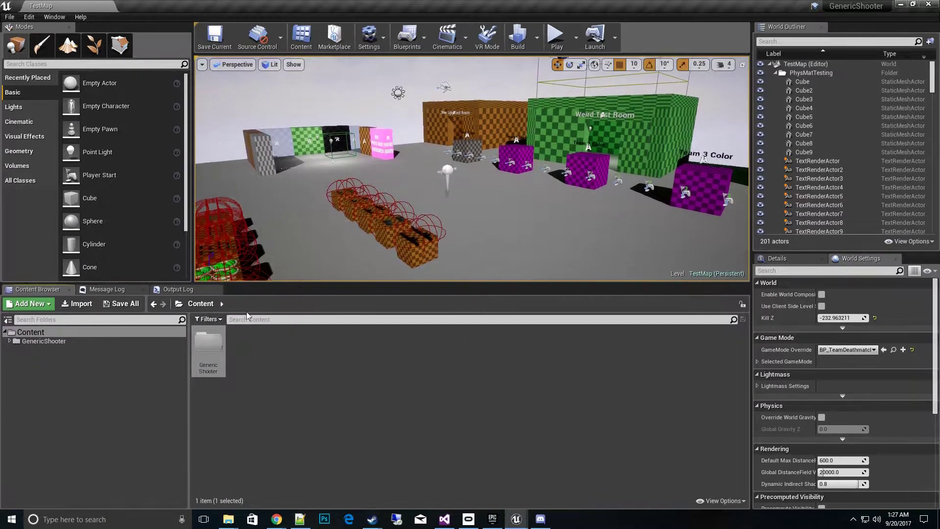
pyautogui.click(724, 498)
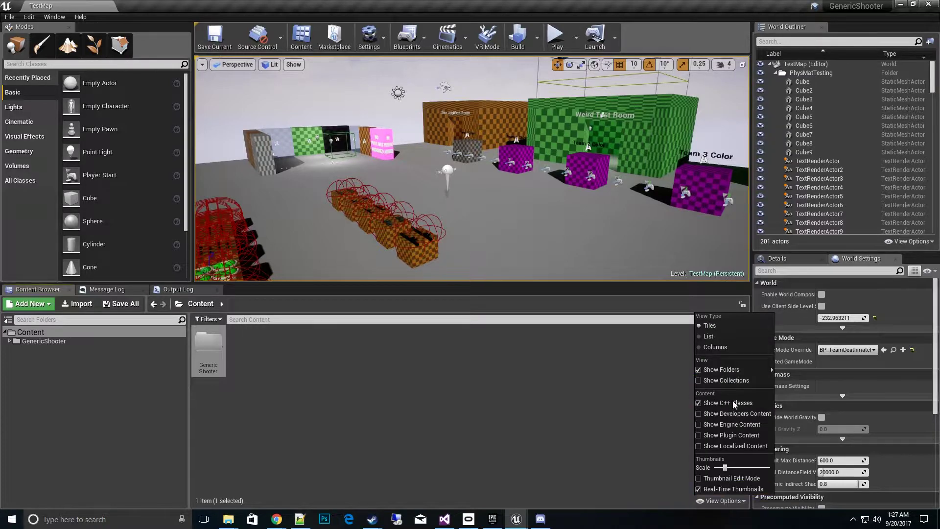
pyautogui.click(239, 374)
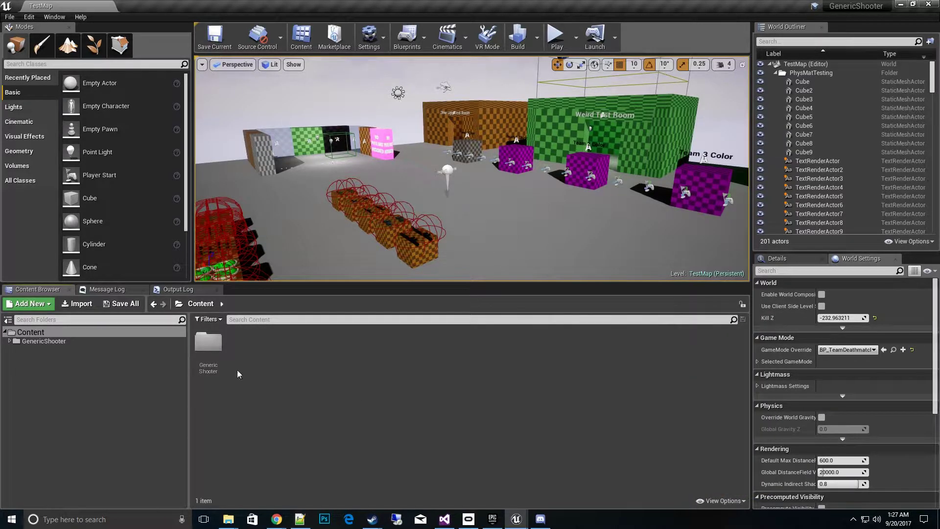
# Open the BP_GameInstance blueprint from GenericShooter/Core/Engine and dock its editor beside the level tab.
pyautogui.click(9, 341)
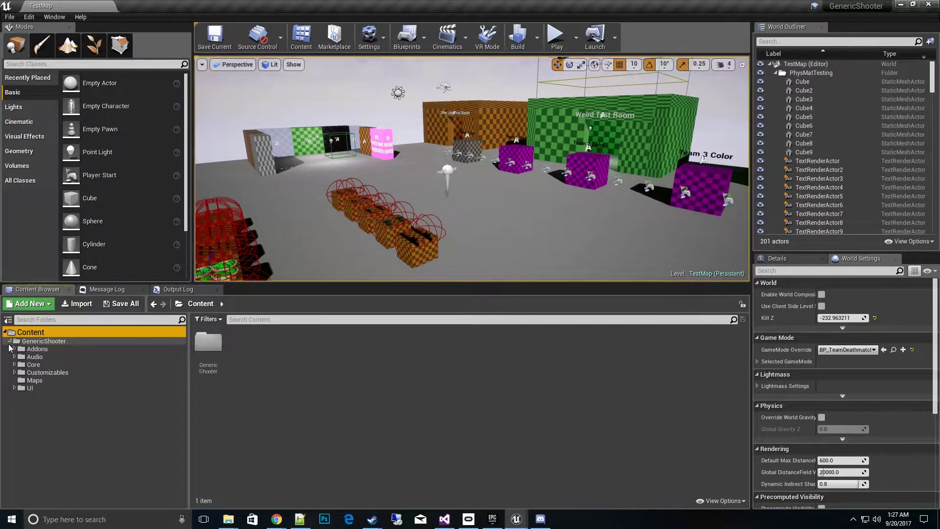
pyautogui.click(12, 365)
pyautogui.click(14, 364)
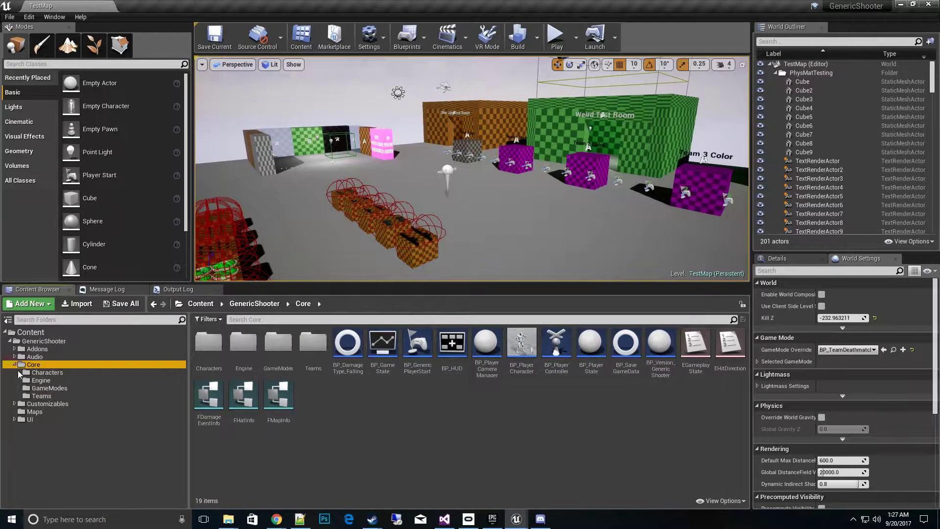
pyautogui.click(41, 380)
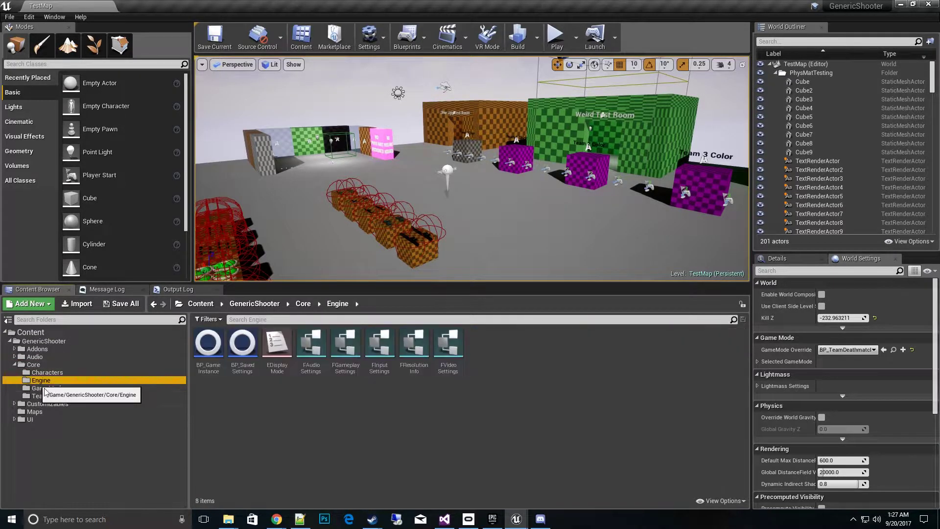
pyautogui.click(208, 345)
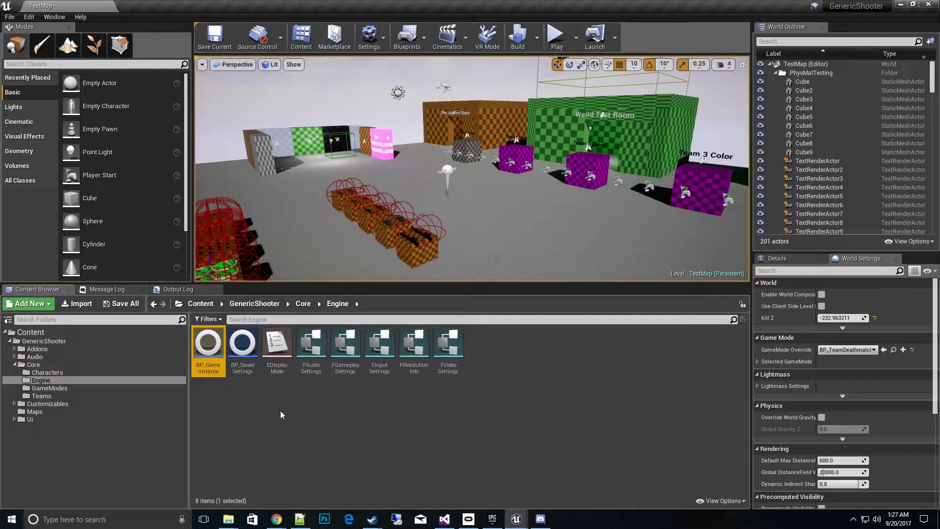
pyautogui.keyDown('ctrl'); pyautogui.scroll(4, 292, 414); pyautogui.keyUp('ctrl')
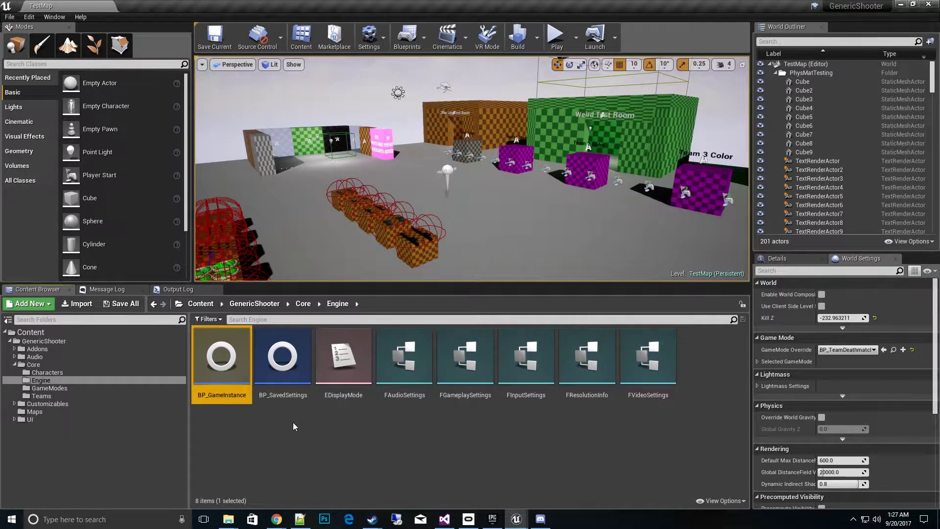
pyautogui.keyDown('ctrl'); pyautogui.scroll(2, 292, 422); pyautogui.keyUp('ctrl')
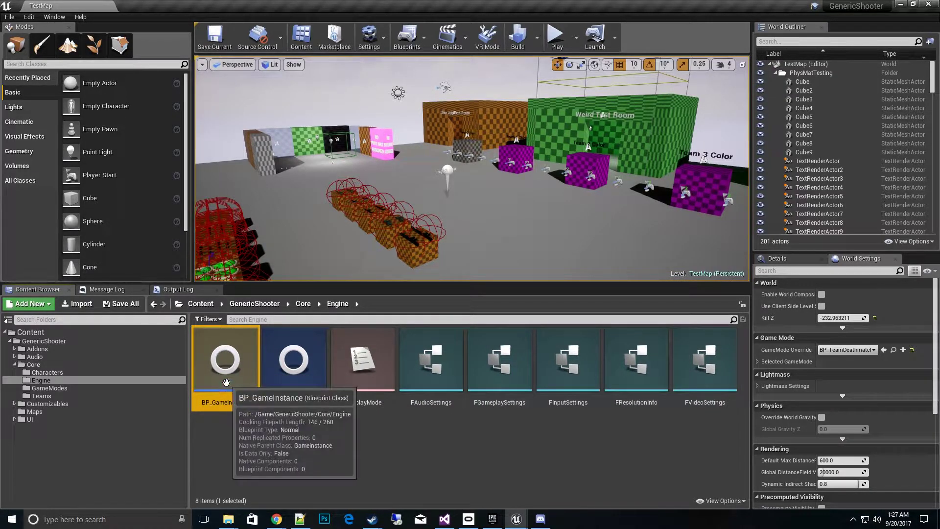
pyautogui.doubleClick(226, 382)
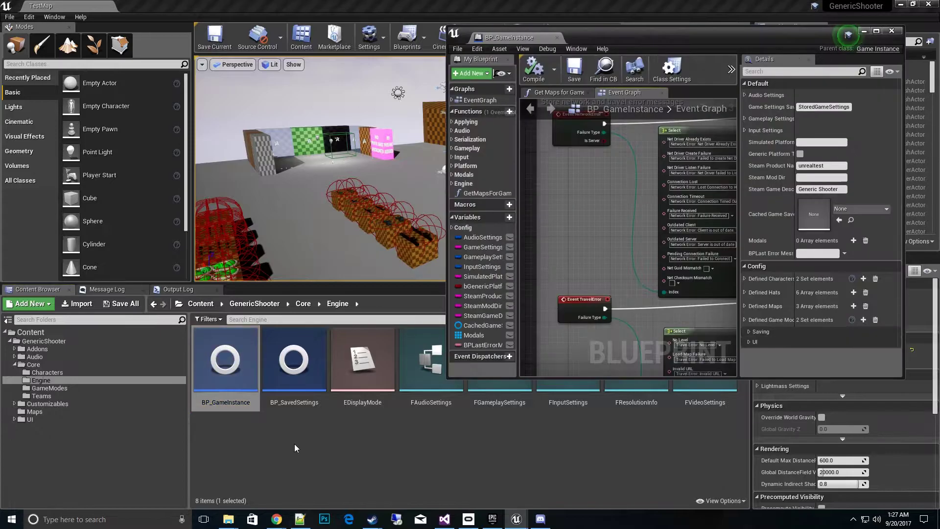
pyautogui.moveTo(450, 27); pyautogui.dragTo(229, 10)
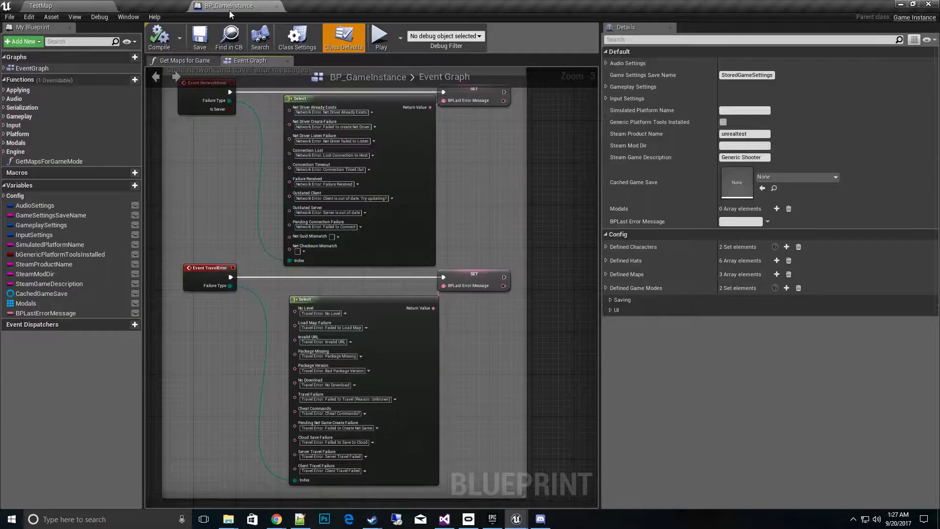
# Reparent the BP_GameInstance blueprint to SteamBeaconGameInstance.
pyautogui.click(10, 17)
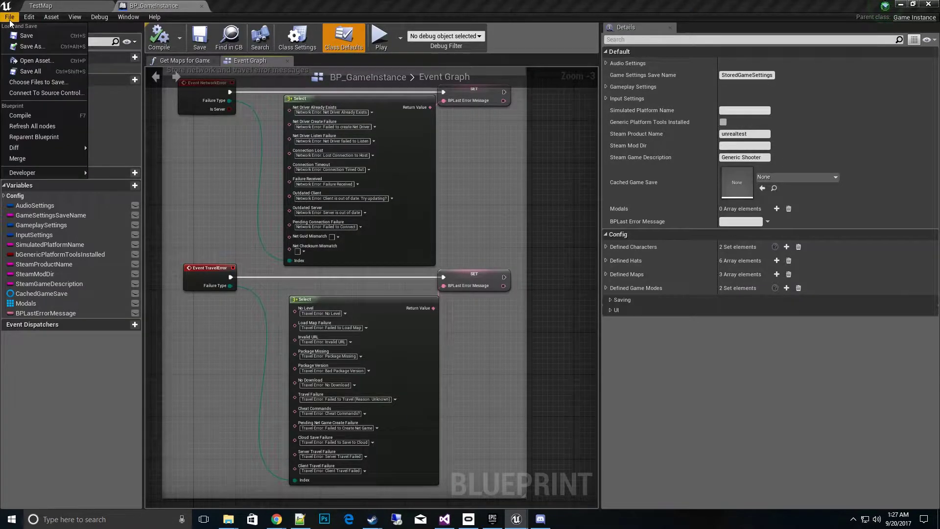
pyautogui.click(52, 137)
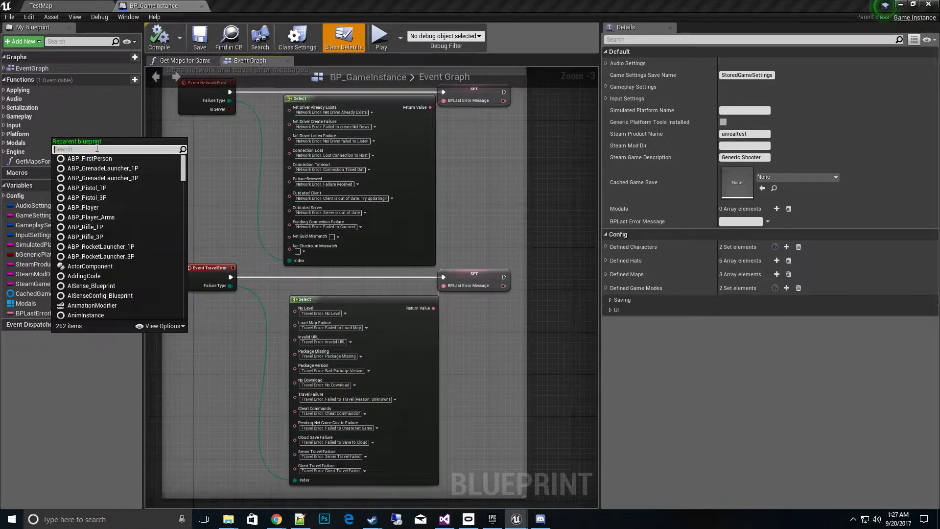
pyautogui.write('stea')
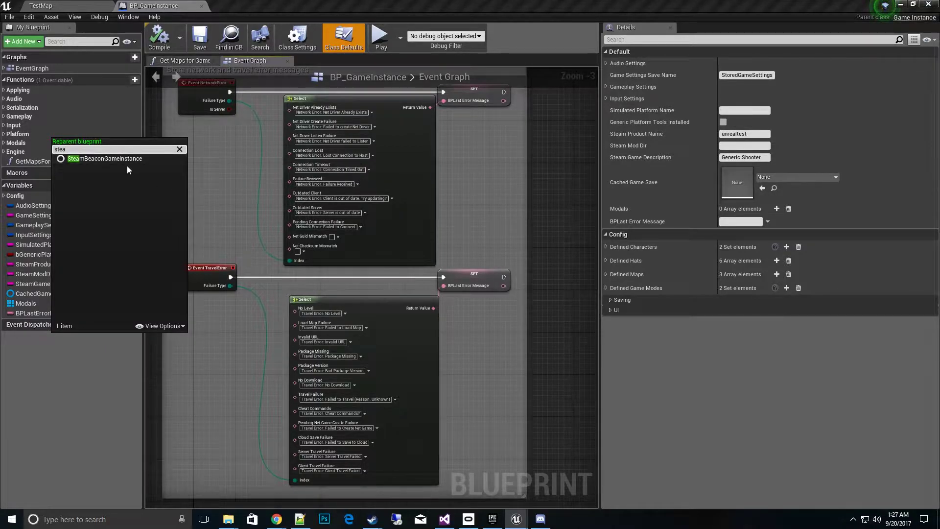
pyautogui.click(121, 158)
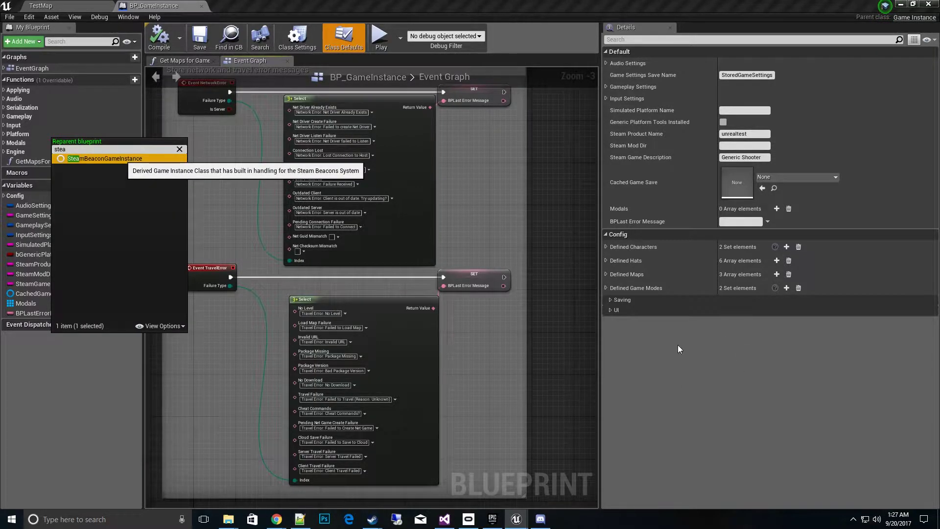
pyautogui.press('Return')
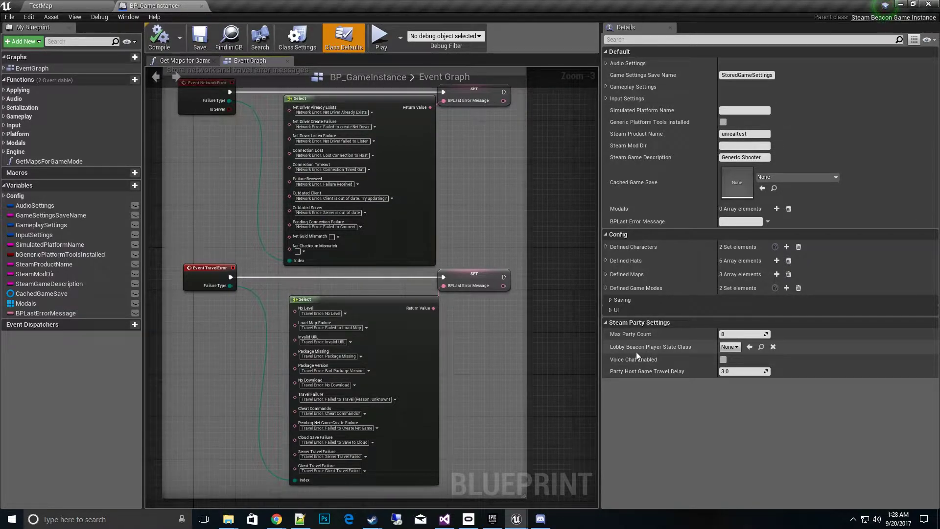
# In the Steam Party Settings, enable voice chat and set the Party Host Game Travel Delay to 1.0.
pyautogui.click(723, 359)
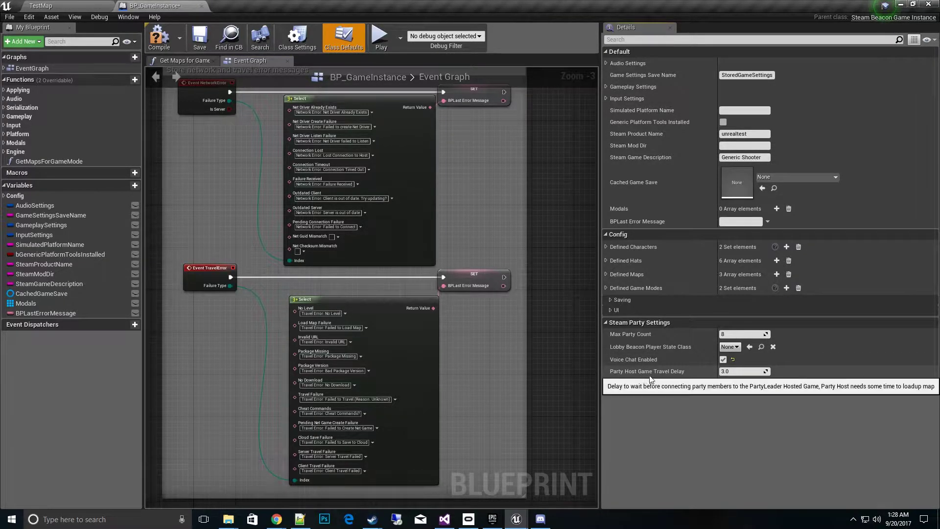
pyautogui.click(736, 371)
pyautogui.write('1')
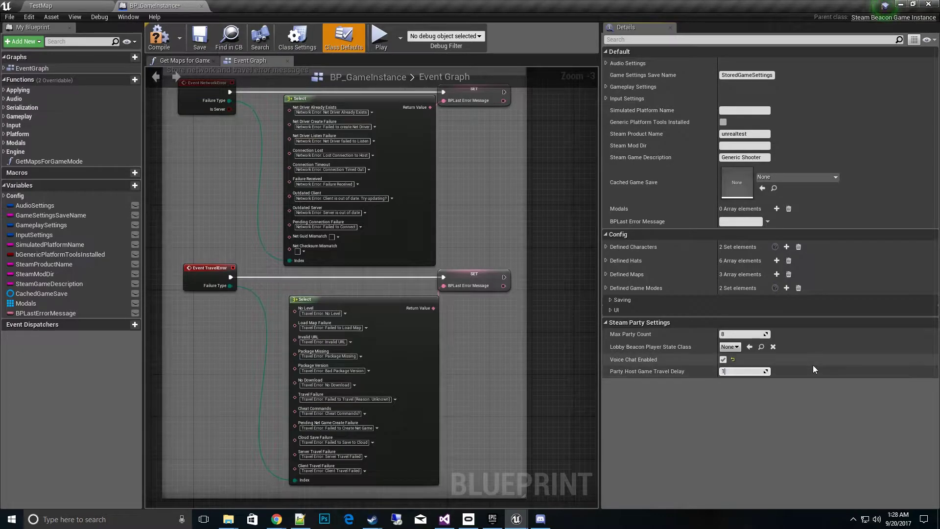
pyautogui.write('.0')
pyautogui.press('Return')
pyautogui.click(719, 384)
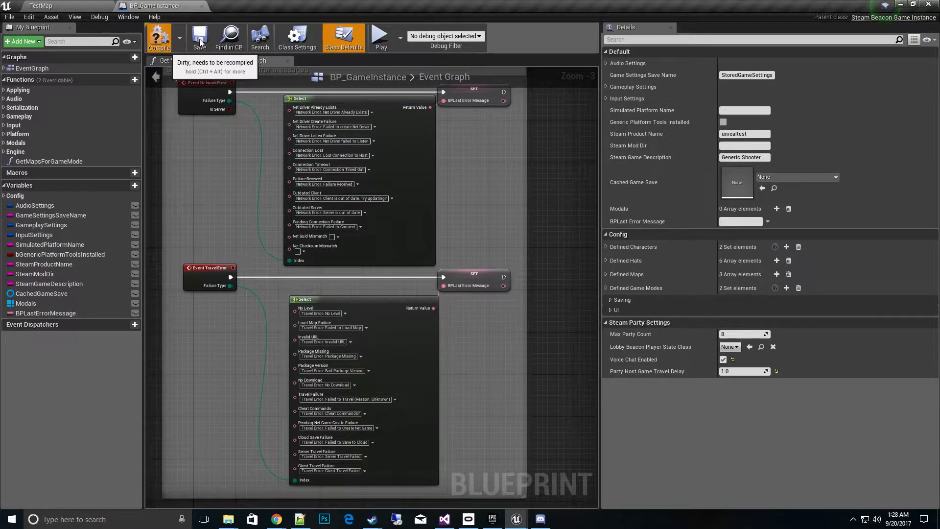
# Compile and save BP_GameInstance, and close its editor.
pyautogui.press('F7')
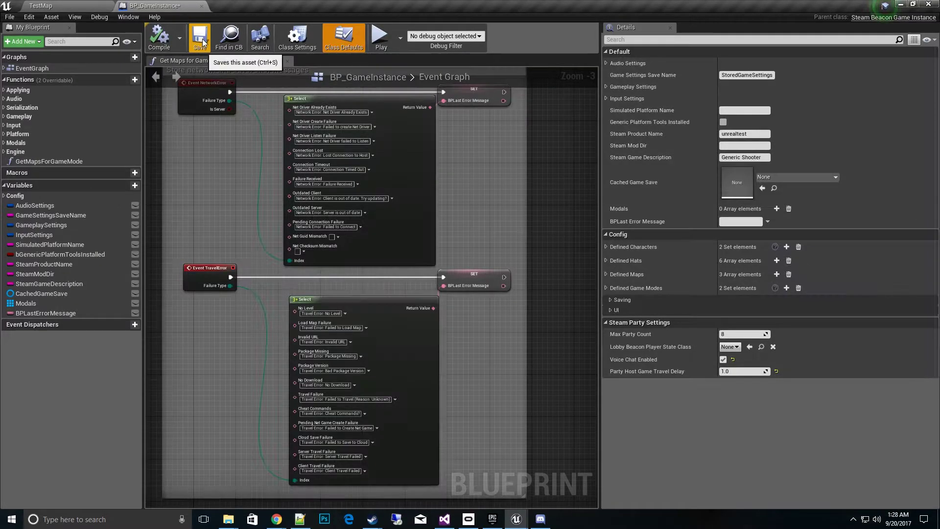
pyautogui.click(202, 42)
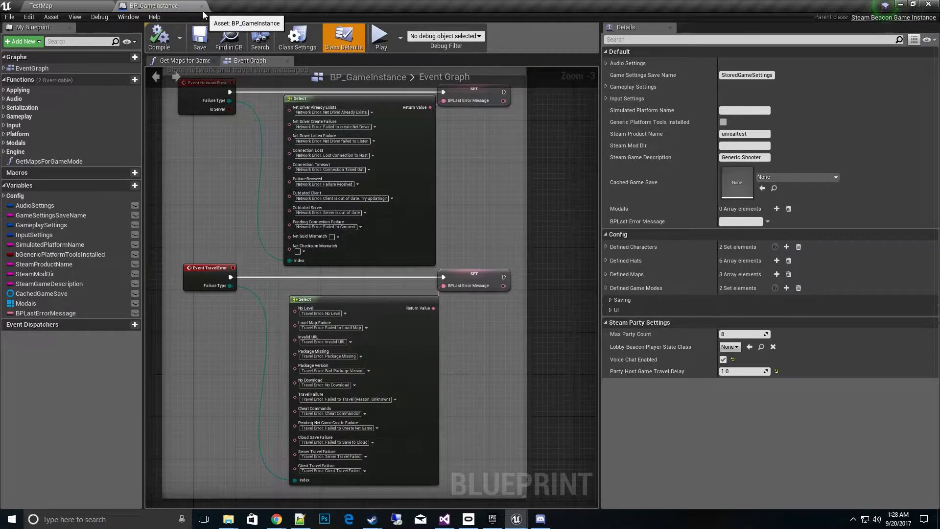
pyautogui.click(202, 5)
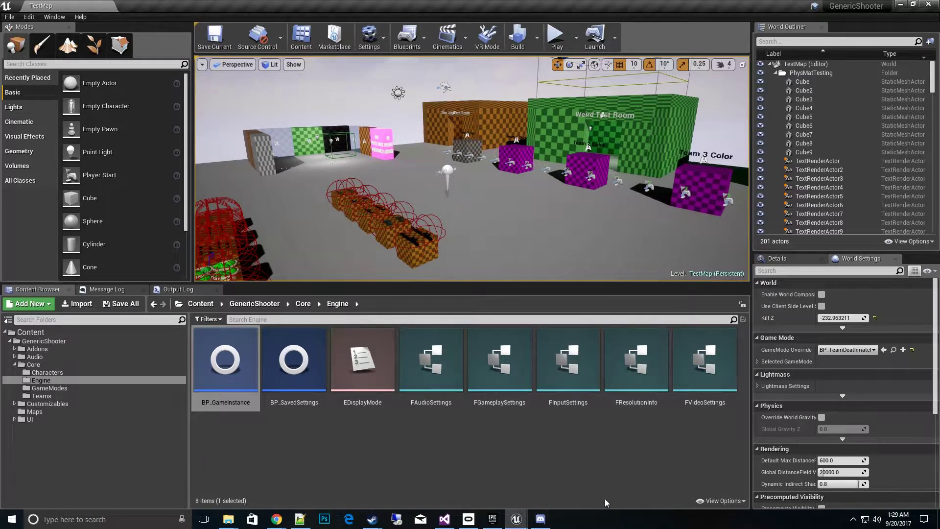
pyautogui.click(663, 438)
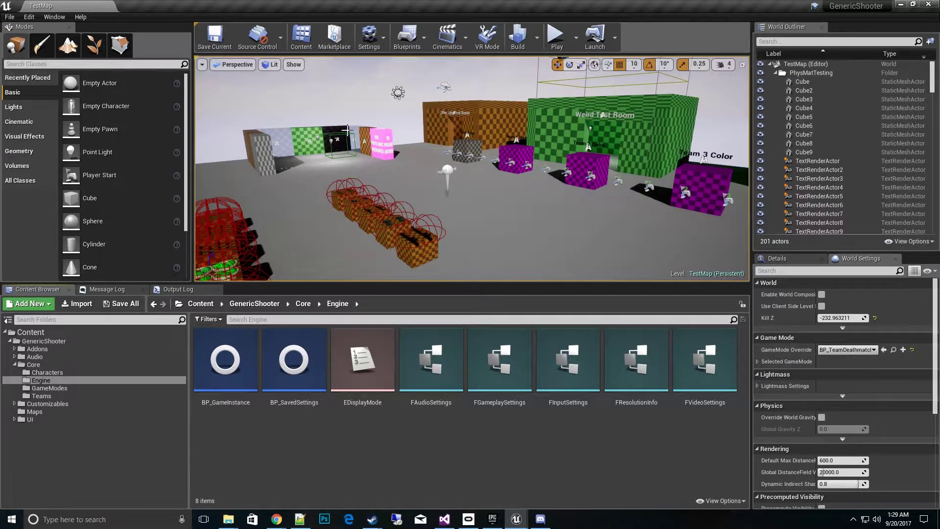
pyautogui.click(10, 17)
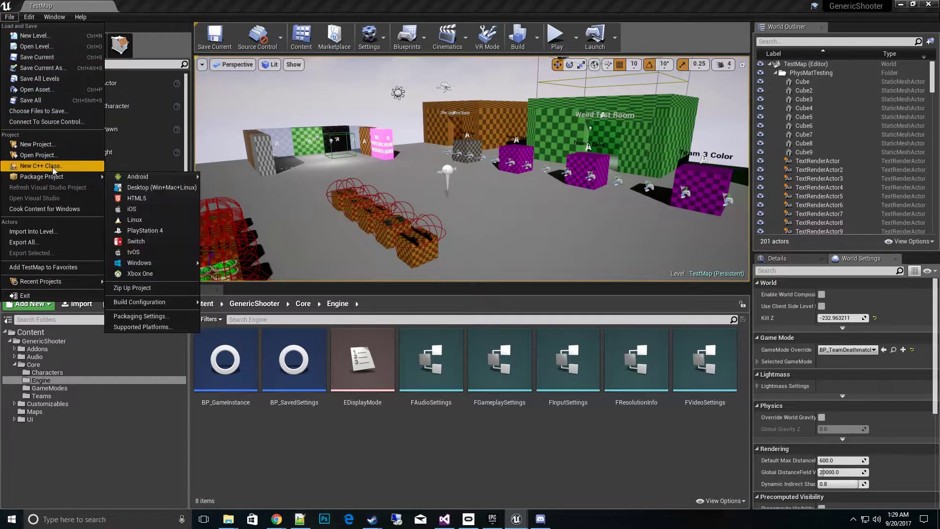
pyautogui.click(103, 518)
pyautogui.click(250, 496)
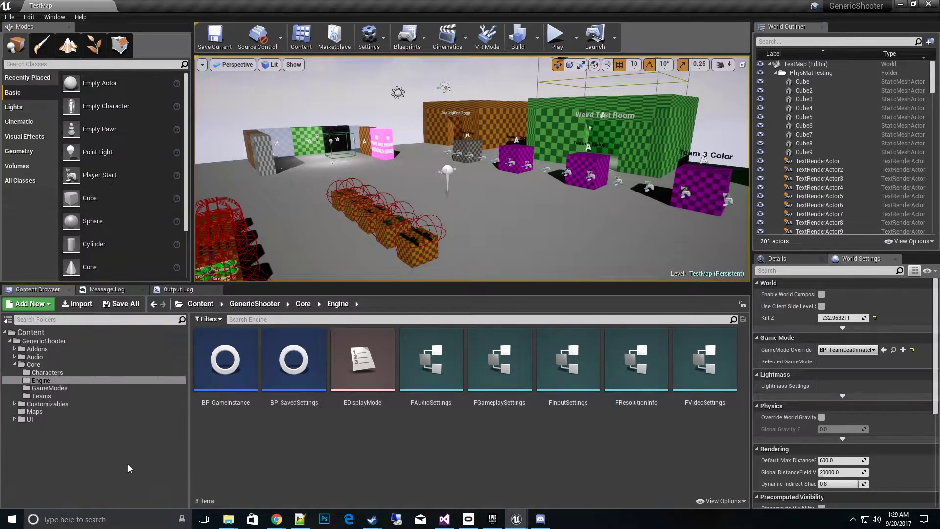
# Open the Menu level from the Maps folder and give the viewport a little more height.
pyautogui.click(39, 411)
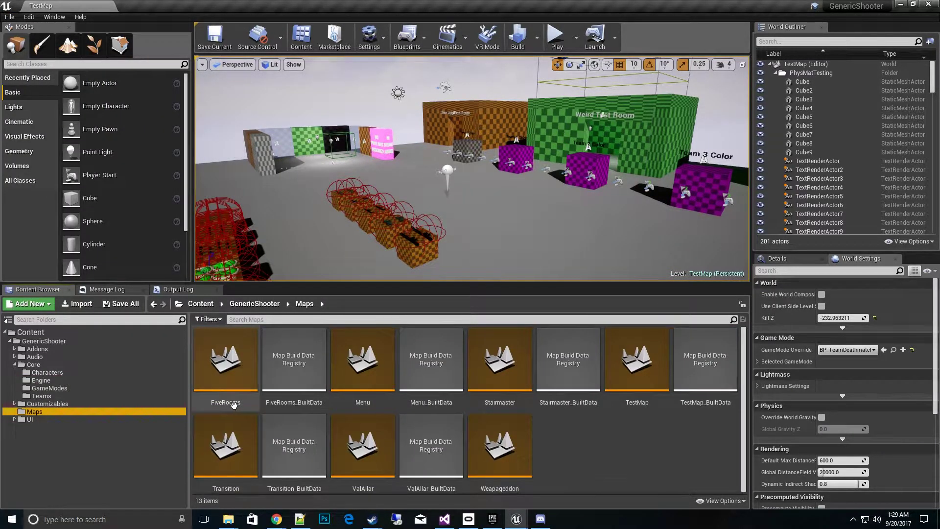
pyautogui.doubleClick(373, 382)
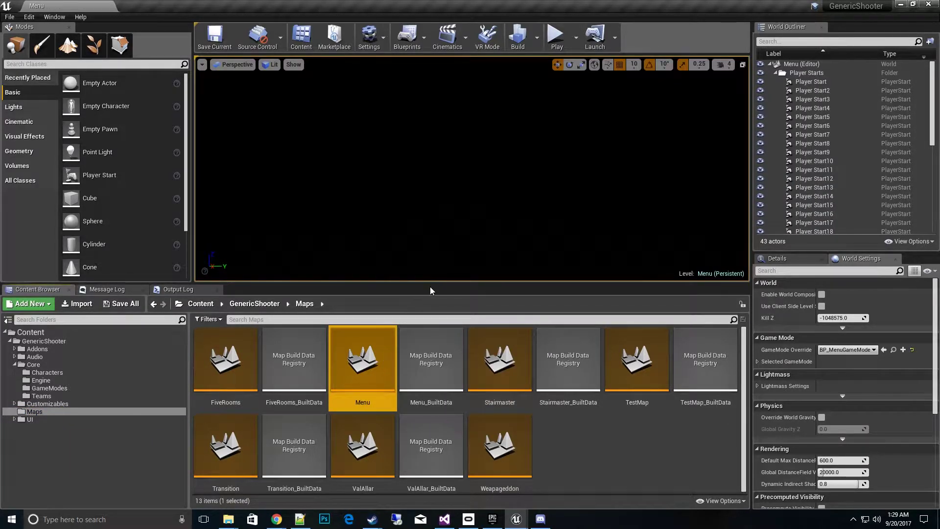
pyautogui.moveTo(430, 284); pyautogui.dragTo(429, 306)
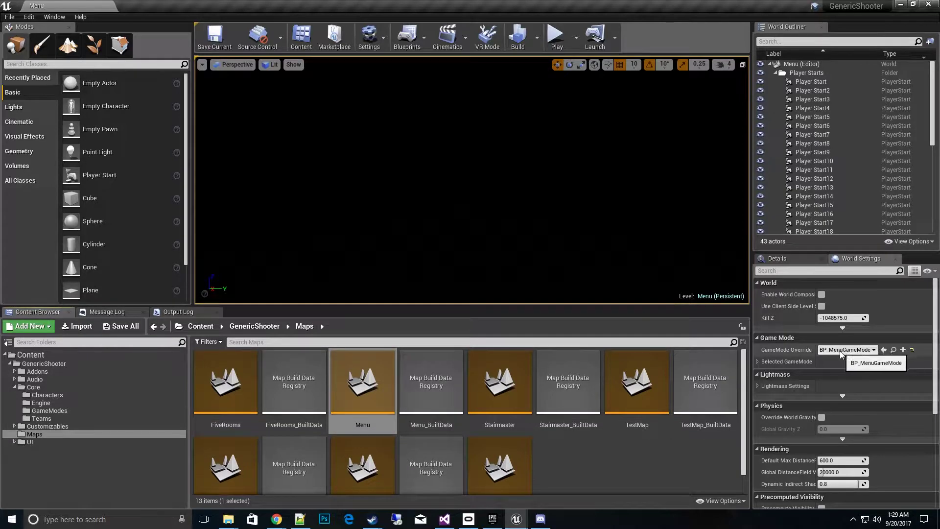
# Open the Menu level's BP_MenuGameMode override blueprint and dock its editor beside the level tab.
pyautogui.click(893, 349)
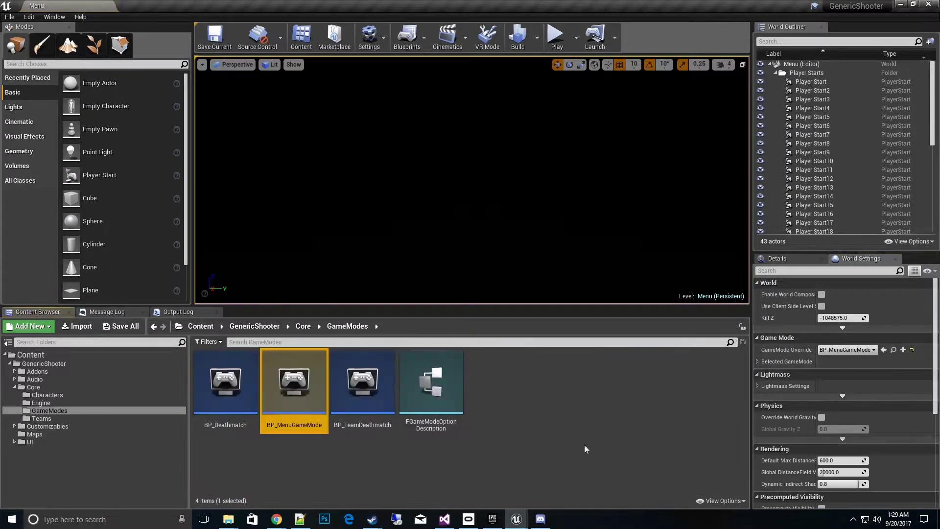
pyautogui.doubleClick(300, 404)
pyautogui.moveTo(459, 26); pyautogui.dragTo(215, 10)
pyautogui.scroll(-5, 388, 169)
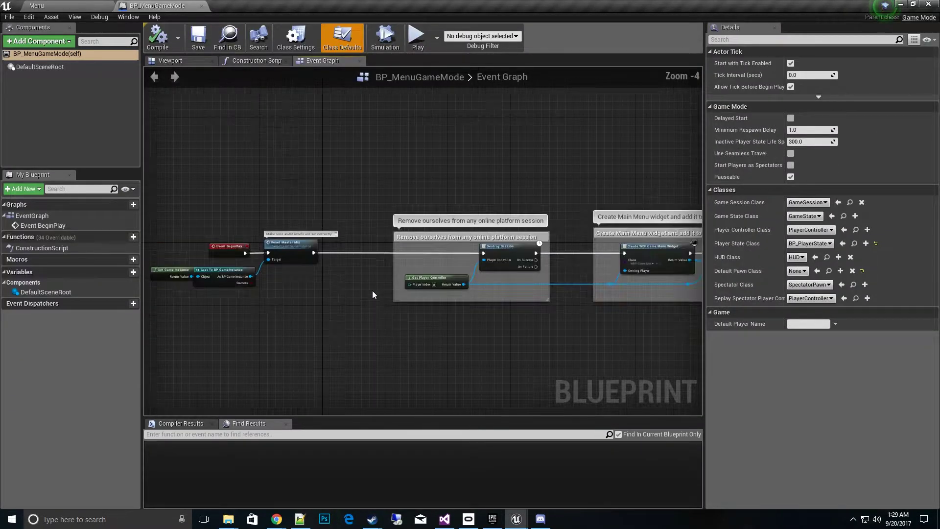
# Inspect the main menu widget creation in BP_MenuGameMode's event graph and close the blueprint.
pyautogui.scroll(2, 409, 231)
pyautogui.click(443, 234)
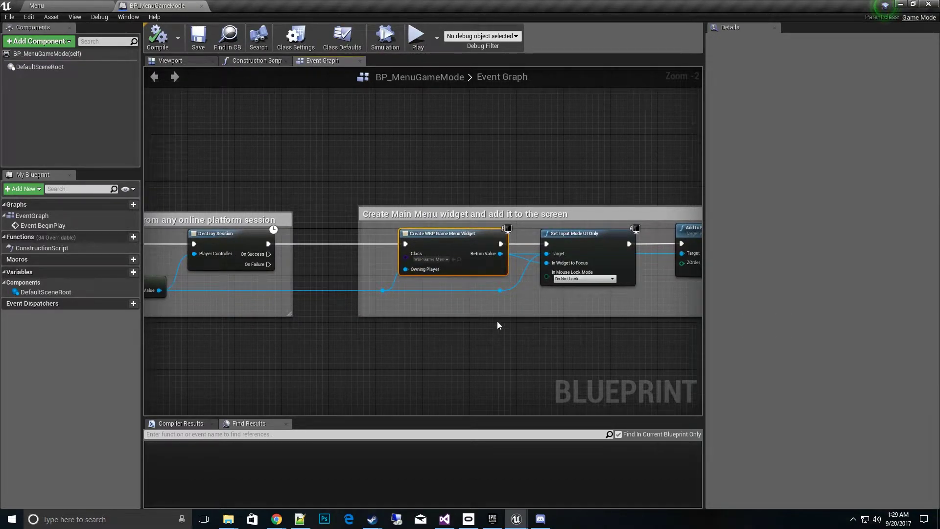
pyautogui.click(201, 5)
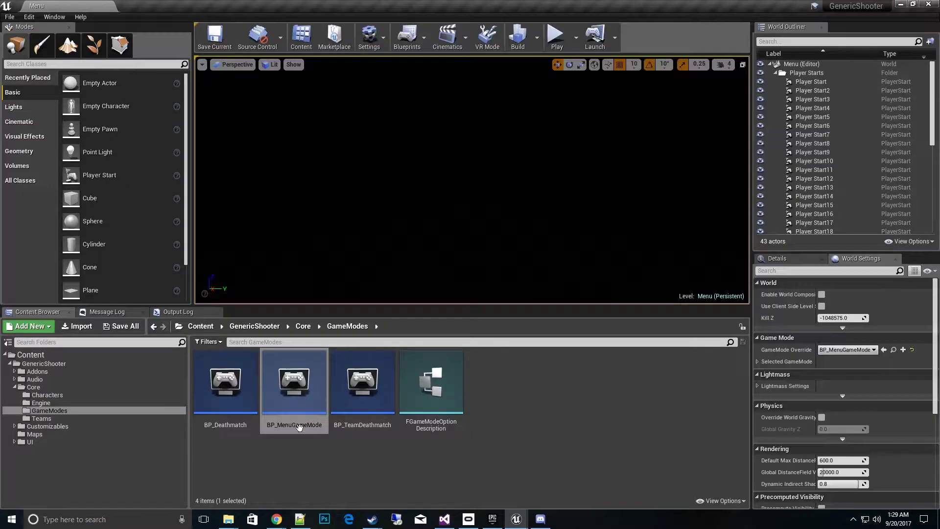
# Show the contents of the Core folder and enlarge the Content Browser to fit all its assets.
pyautogui.click(34, 386)
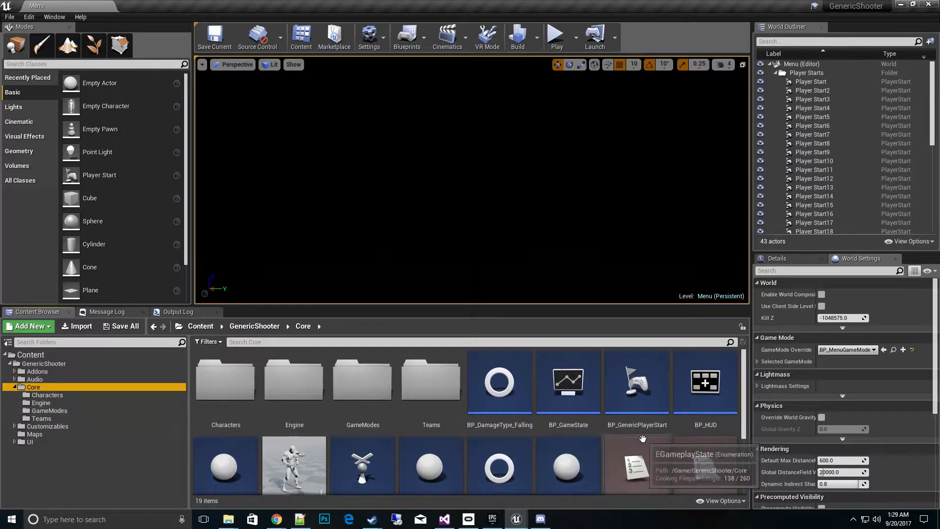
pyautogui.scroll(-1, 539, 372)
pyautogui.moveTo(511, 305); pyautogui.dragTo(511, 206)
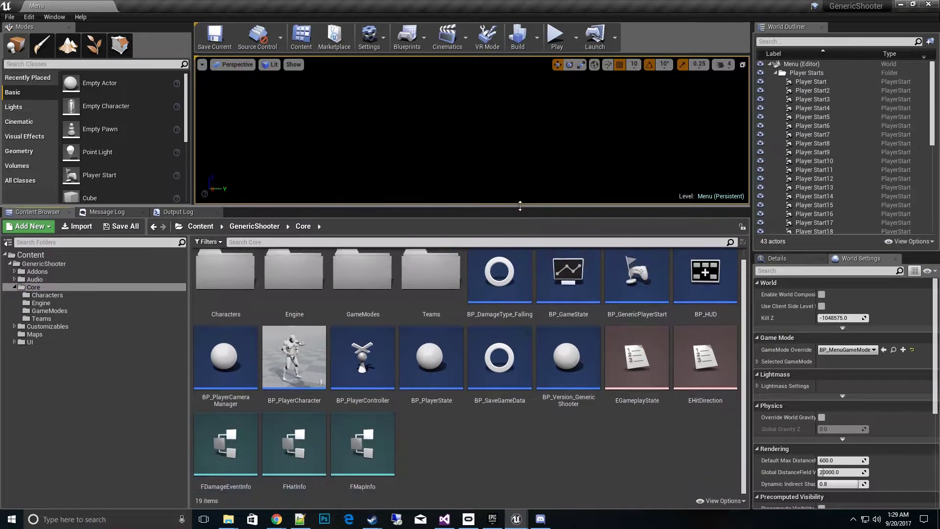
# Create a blueprint class in Core with SteamBeaconPlayerController as its parent and name it PC_SteamParty.
pyautogui.rightClick(480, 441)
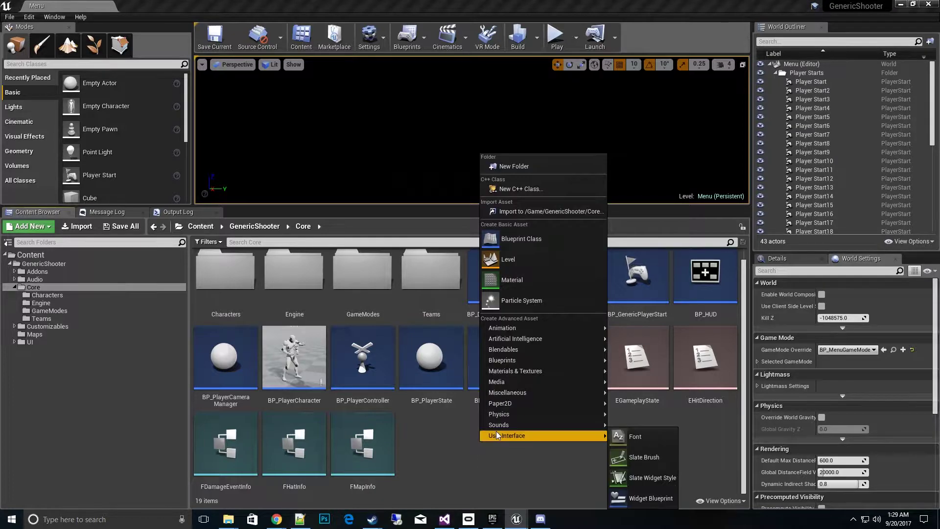
pyautogui.click(552, 238)
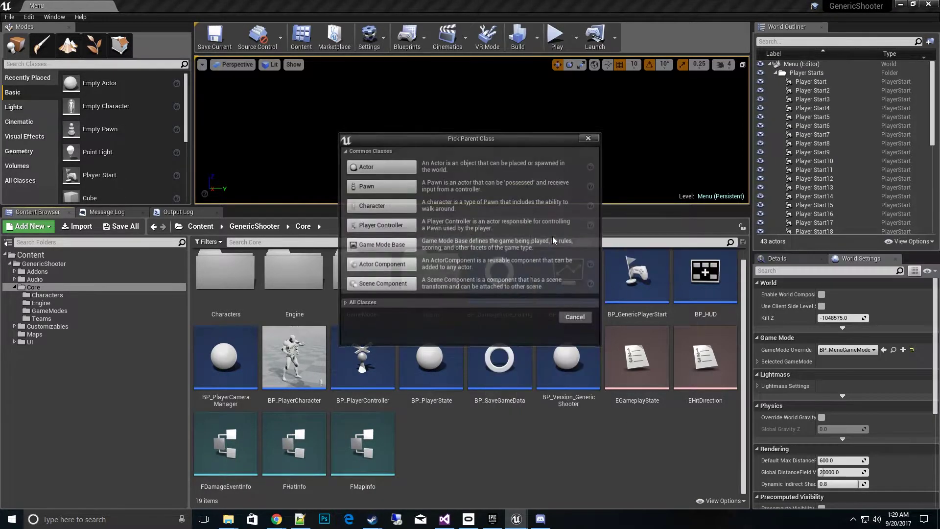
pyautogui.click(345, 304)
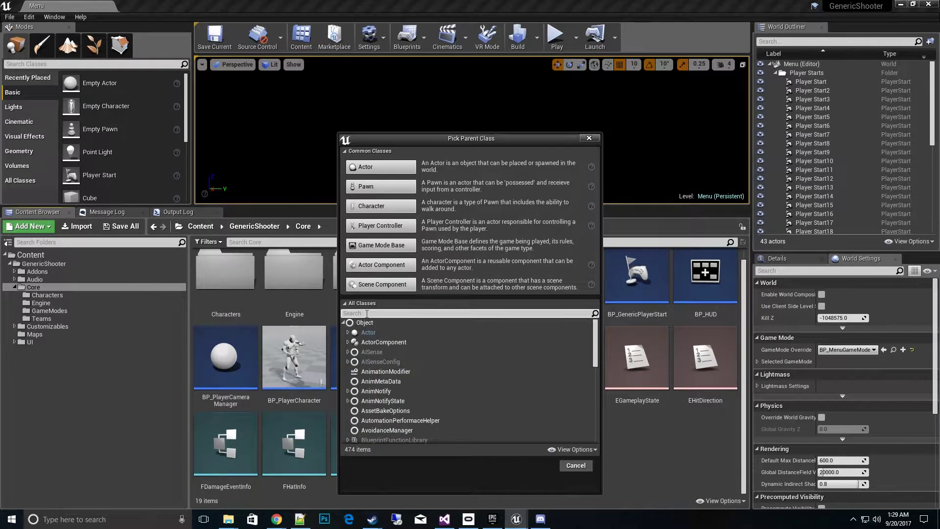
pyautogui.write('steam')
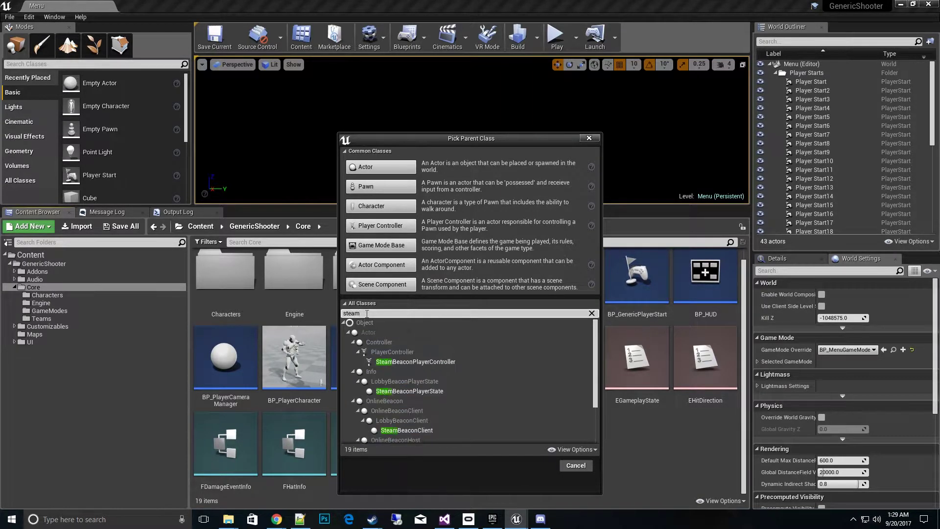
pyautogui.click(406, 362)
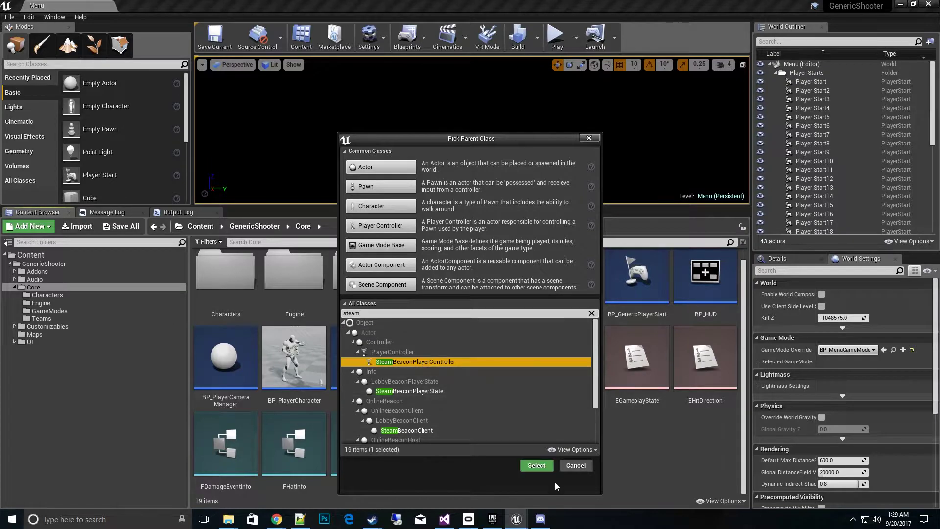
pyautogui.click(541, 468)
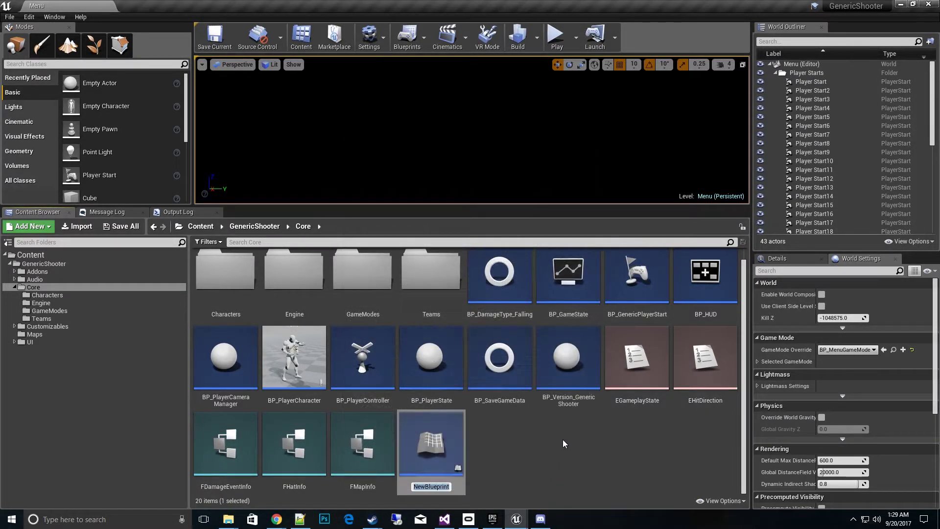
pyautogui.write('PC_SteamParty')
pyautogui.press('Return')
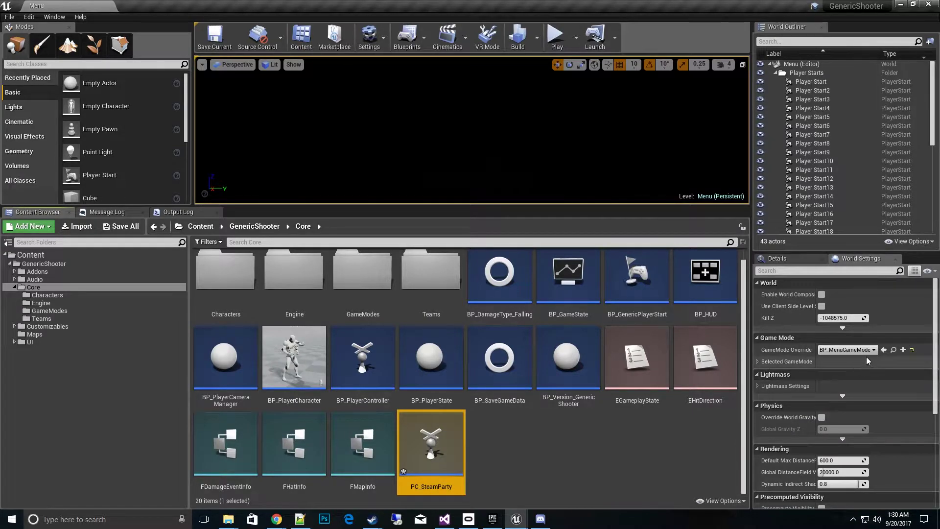
# Reopen the Menu level's BP_MenuGameMode blueprint and set its Player Controller Class to PC_SteamParty.
pyautogui.click(756, 362)
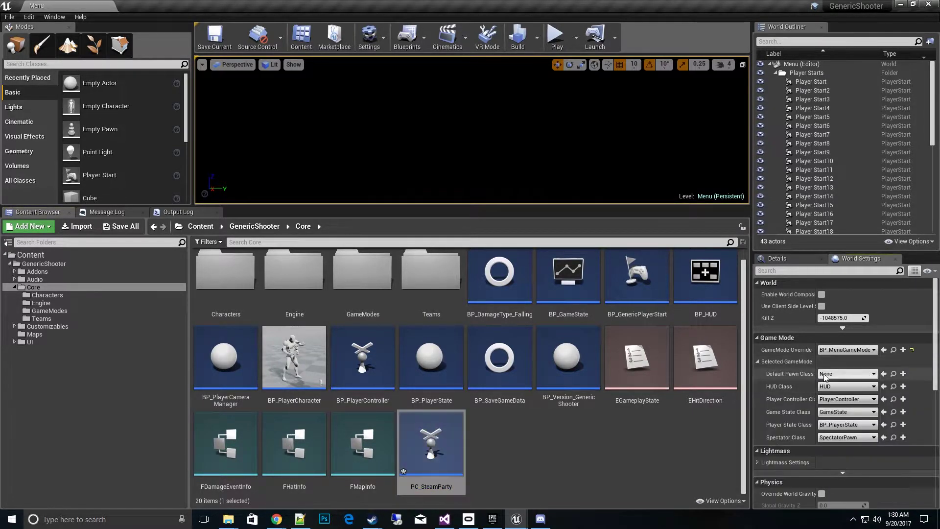
pyautogui.click(892, 349)
pyautogui.doubleClick(295, 284)
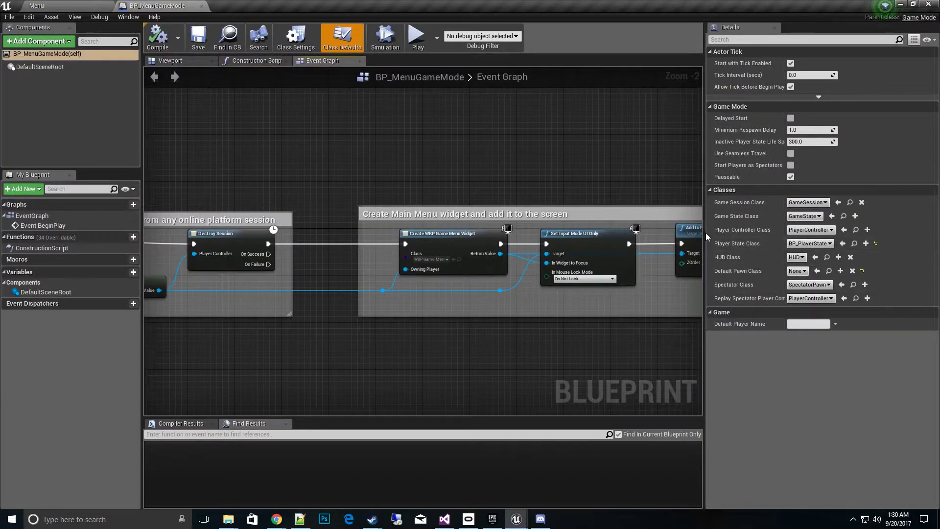
pyautogui.moveTo(706, 237); pyautogui.dragTo(665, 236)
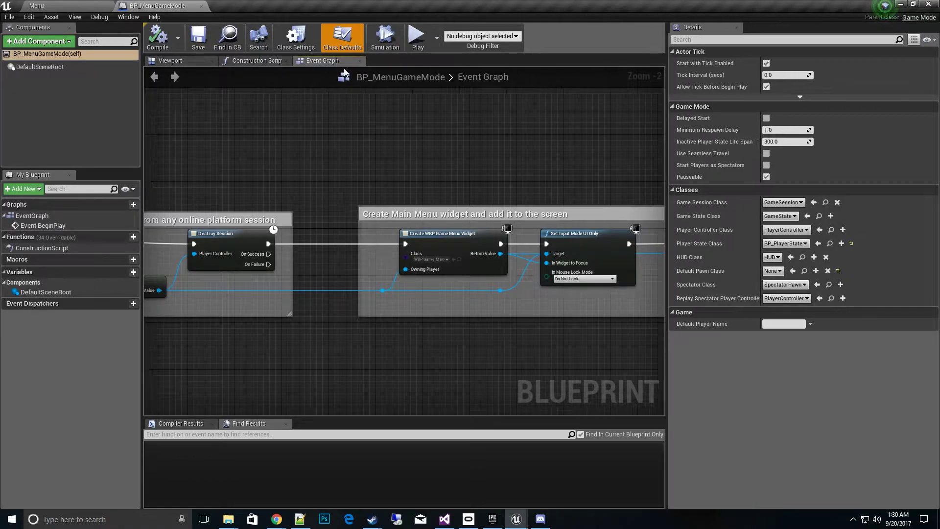
pyautogui.click(779, 230)
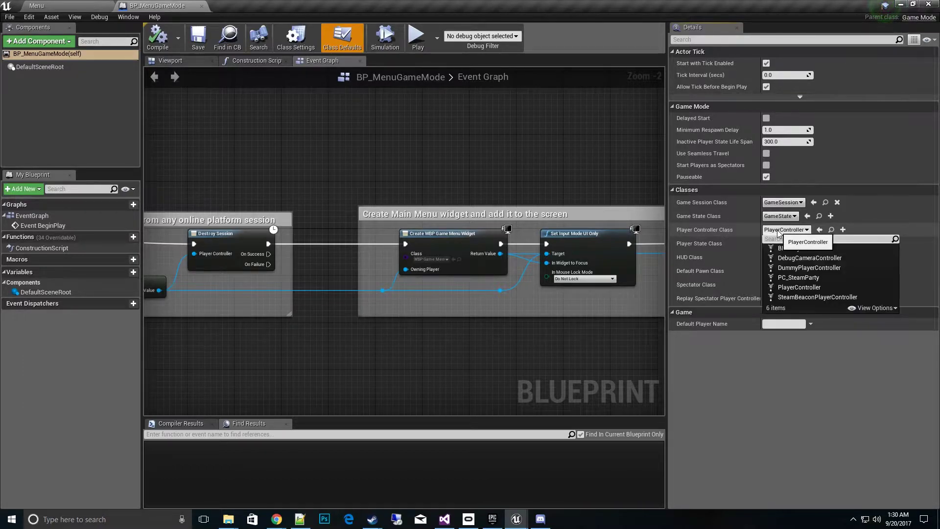
pyautogui.click(818, 278)
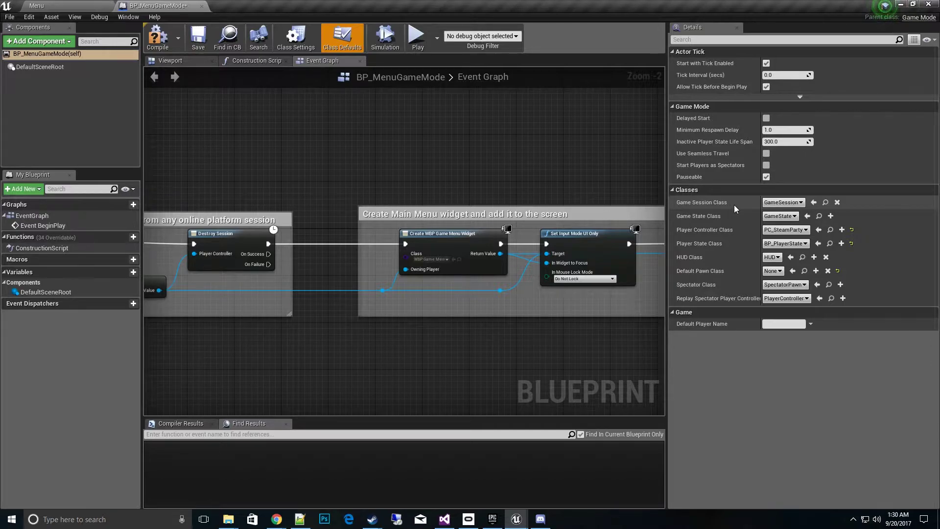
# Set BP_MenuGameMode's Game Session Class to SteamBeaconGameSession, and compile, save and close the blueprint.
pyautogui.click(794, 205)
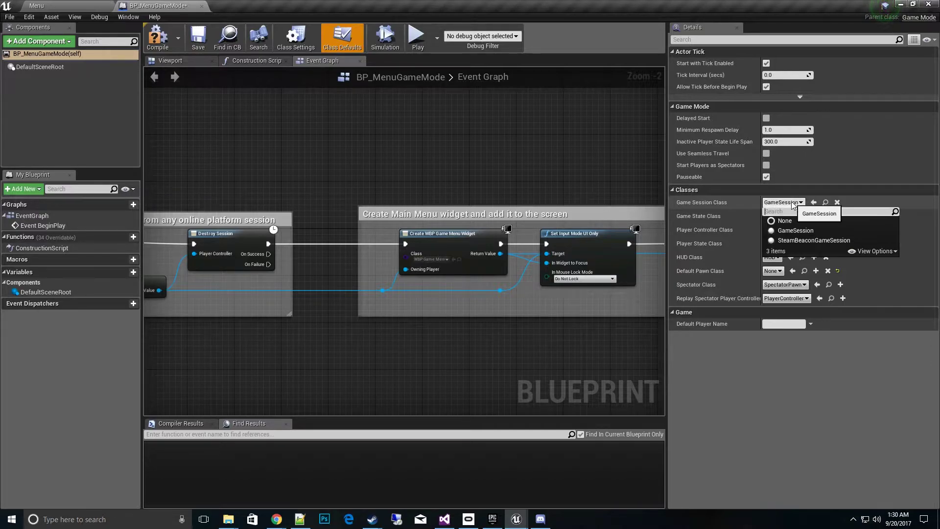
pyautogui.click(806, 240)
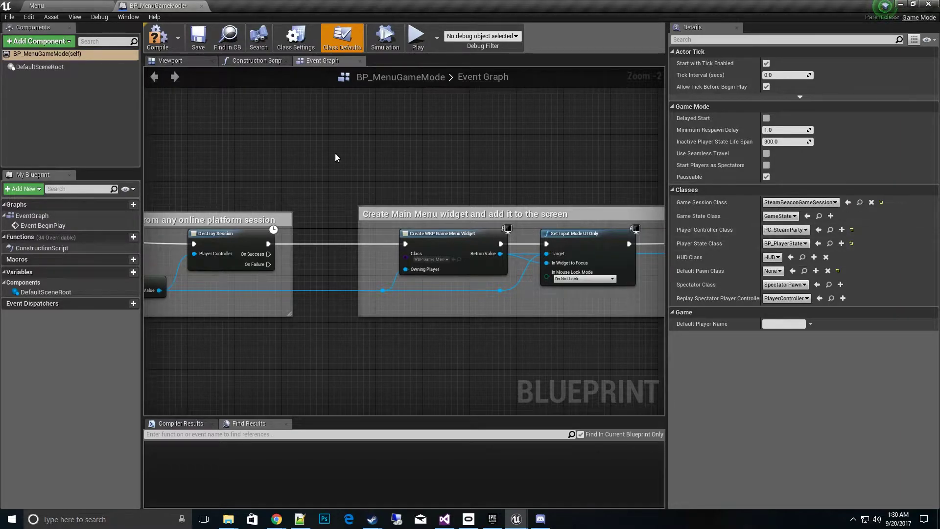
pyautogui.click(203, 43)
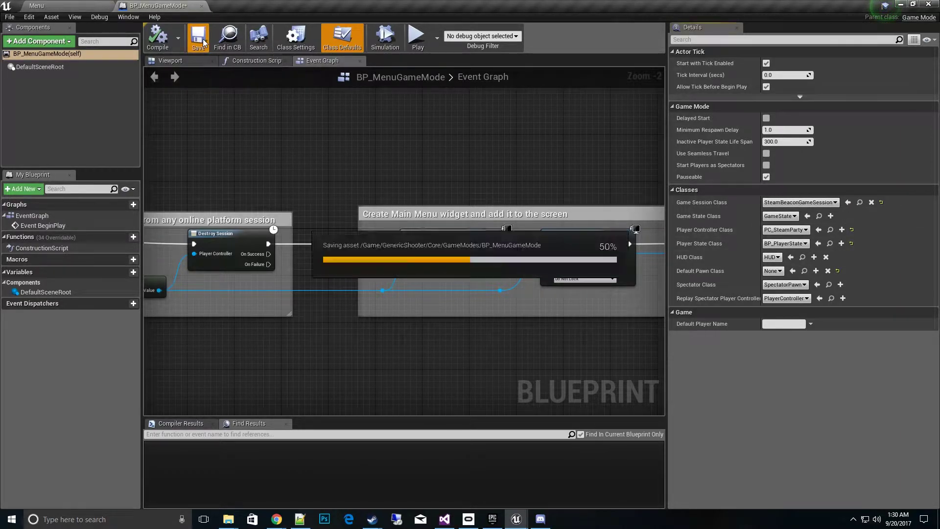
pyautogui.click(200, 5)
# Open PC_SteamParty from the Core folder, dock its editor beside the level tab and show its event graph.
pyautogui.click(379, 414)
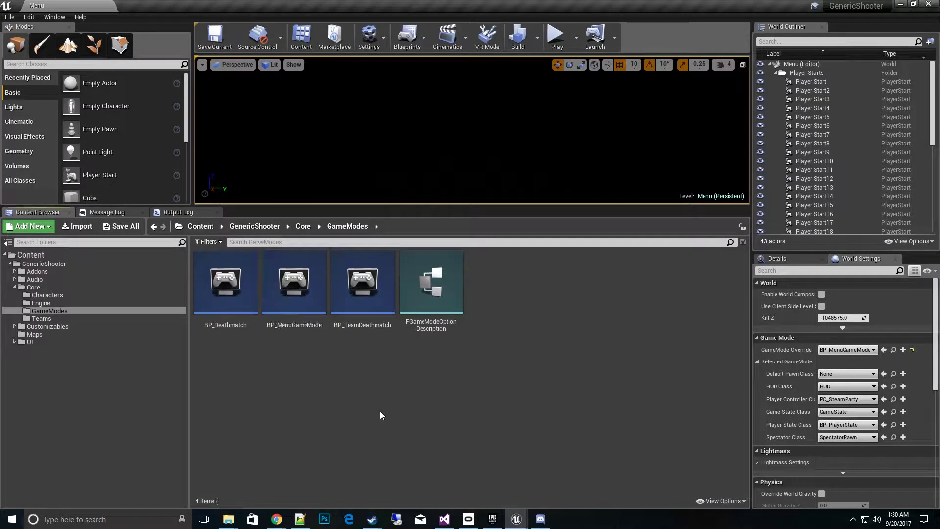
pyautogui.click(33, 287)
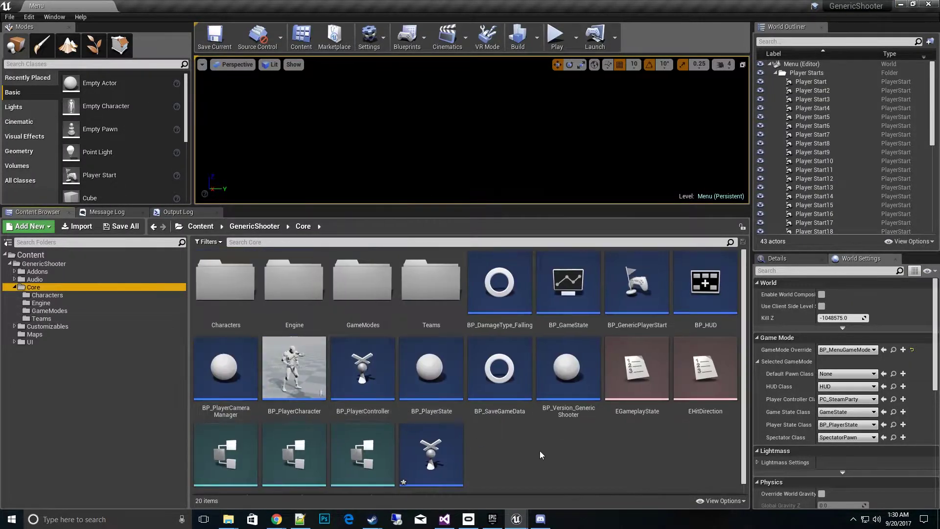
pyautogui.scroll(-1, 431, 441)
pyautogui.click(443, 453)
pyautogui.doubleClick(443, 454)
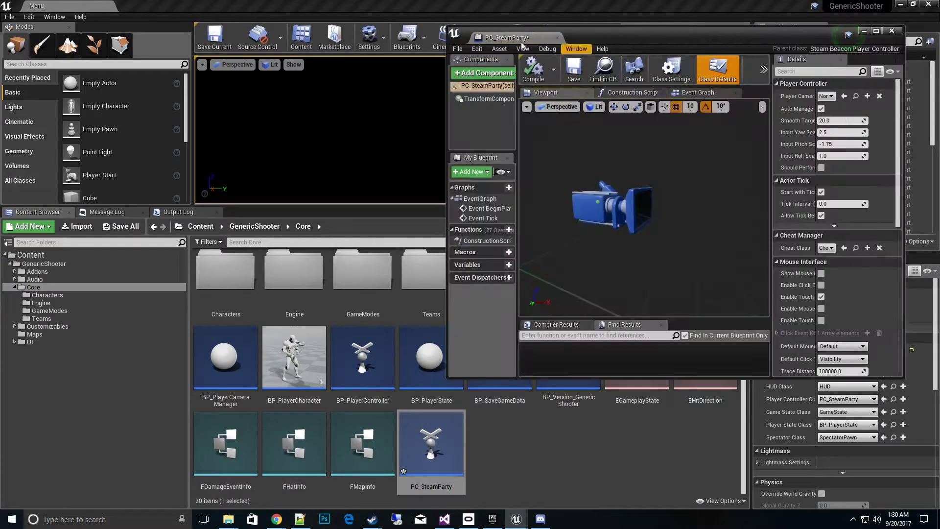
pyautogui.moveTo(459, 20); pyautogui.dragTo(167, 10)
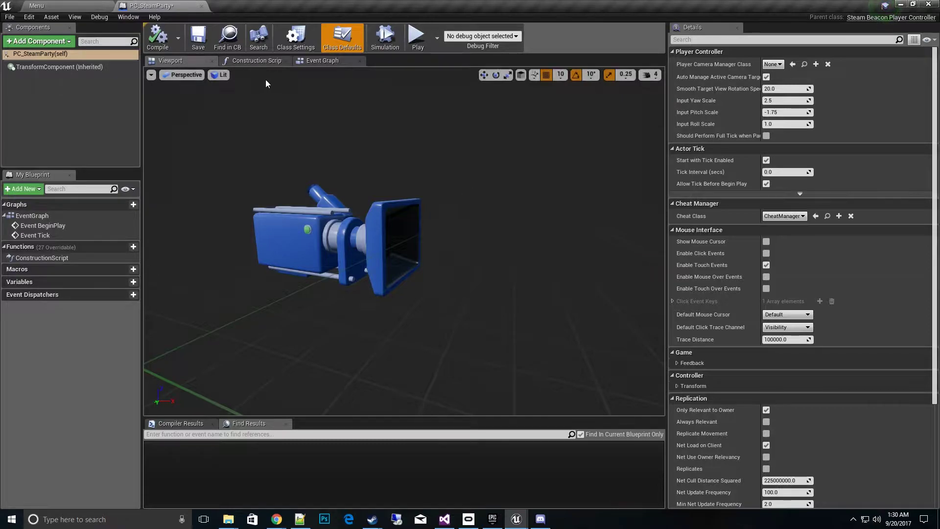
pyautogui.click(322, 61)
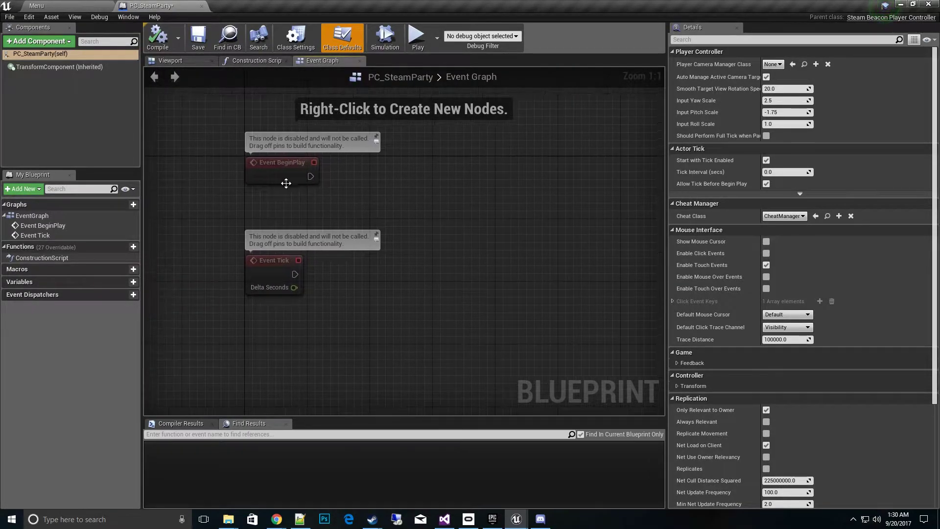
pyautogui.click(281, 170)
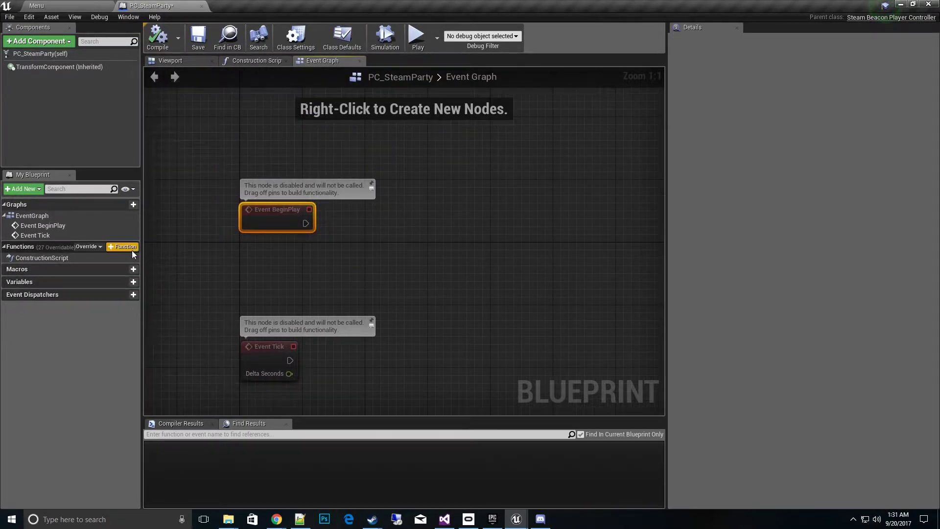
# Add a variable named UI_PartyPanel to PC_SteamParty.
pyautogui.click(117, 282)
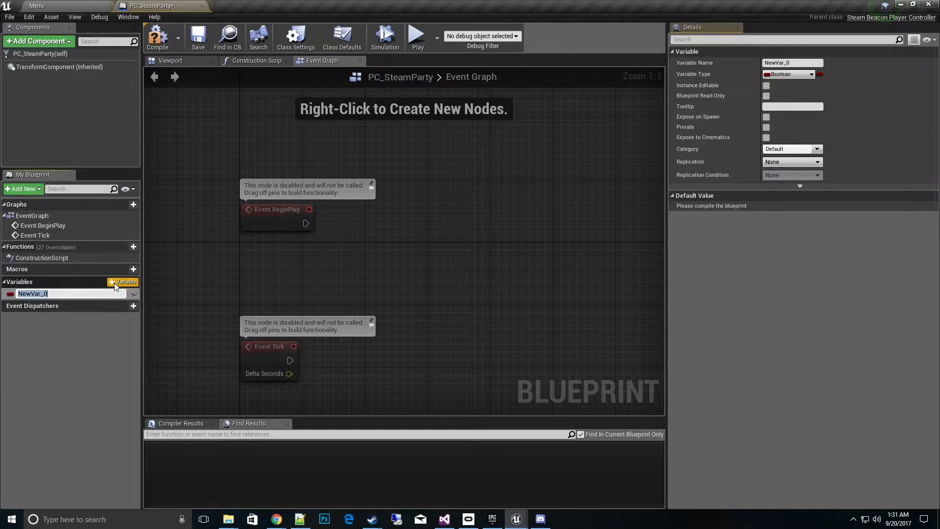
pyautogui.write('UI')
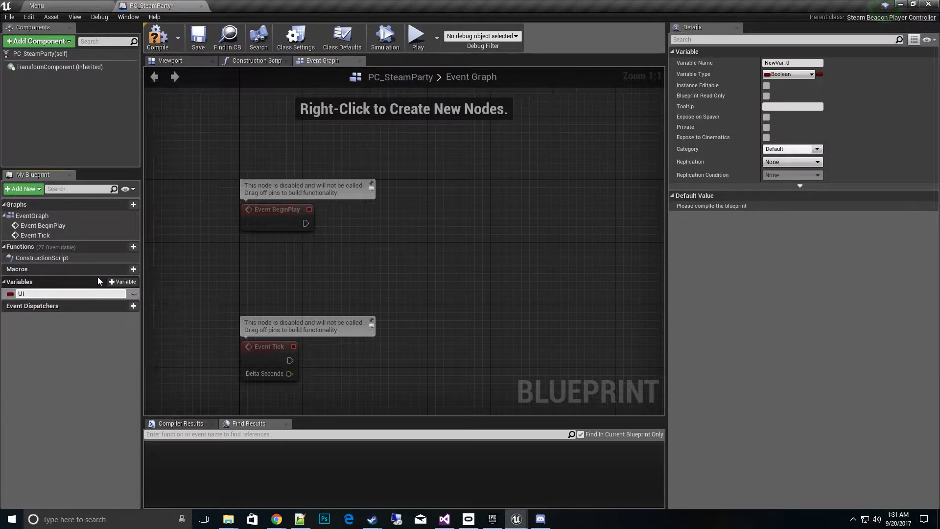
pyautogui.write('_PartyPanel')
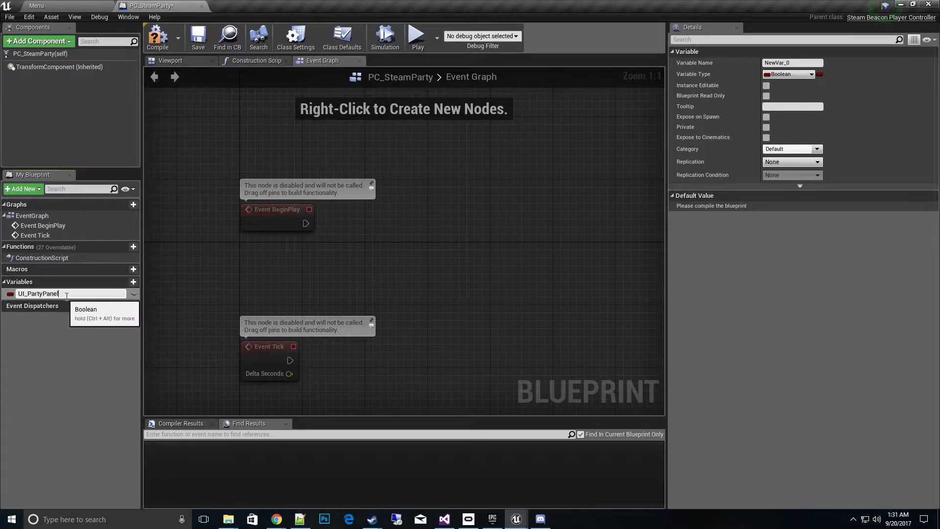
pyautogui.press('Return')
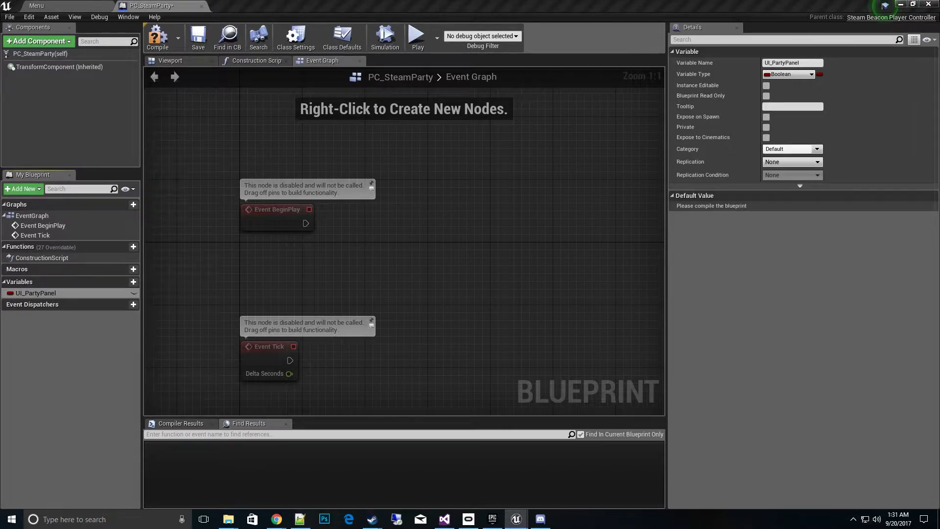
# Bring in the reference project's PC_MainMenu blueprint, examine its event graph and variables, and move its window away.
pyautogui.moveTo(939, 25); pyautogui.dragTo(619, 69)
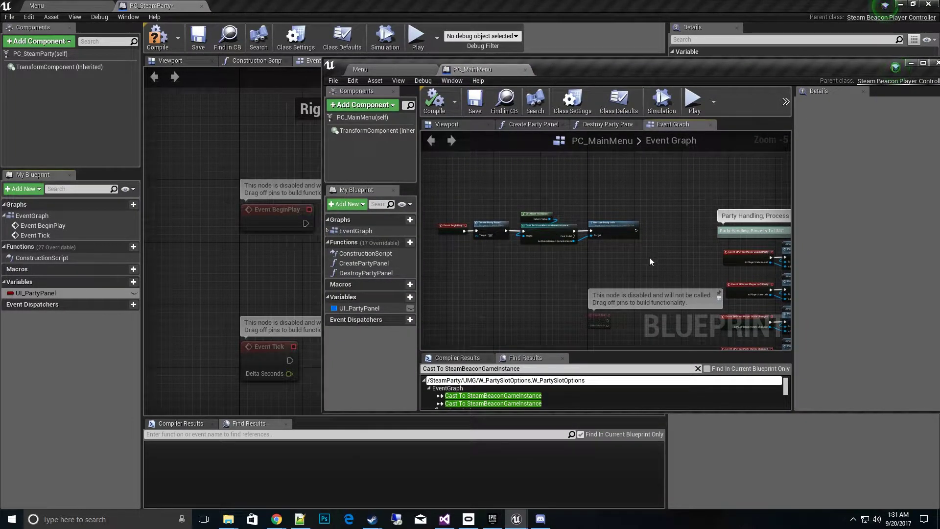
pyautogui.moveTo(649, 257); pyautogui.dragTo(522, 225, button='right')
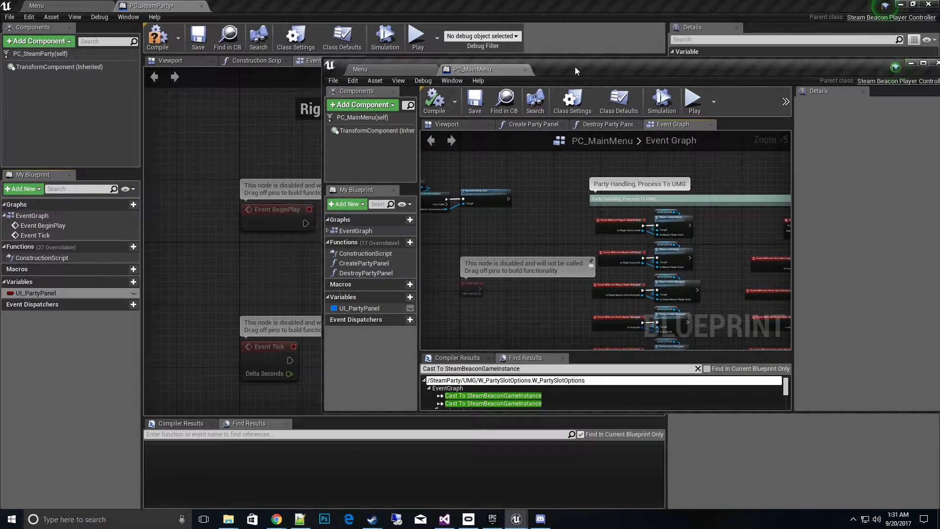
pyautogui.moveTo(575, 67); pyautogui.dragTo(939, 122)
pyautogui.rightClick(418, 289)
pyautogui.click(384, 237)
pyautogui.click(289, 215)
pyautogui.click(351, 263)
# Search the variable types for "ui" and "party" to find a type for UI_PartyPanel, and return to the Menu level.
pyautogui.click(52, 294)
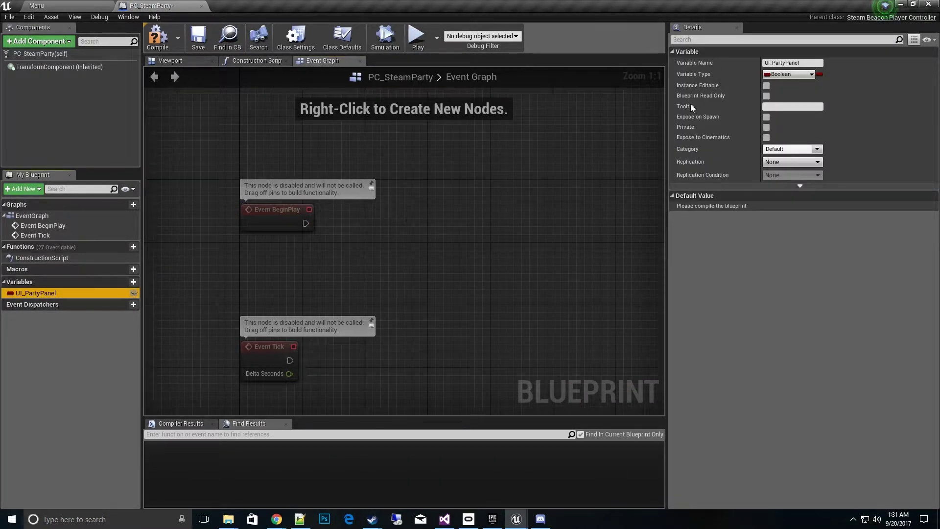
pyautogui.click(804, 76)
pyautogui.write('ui')
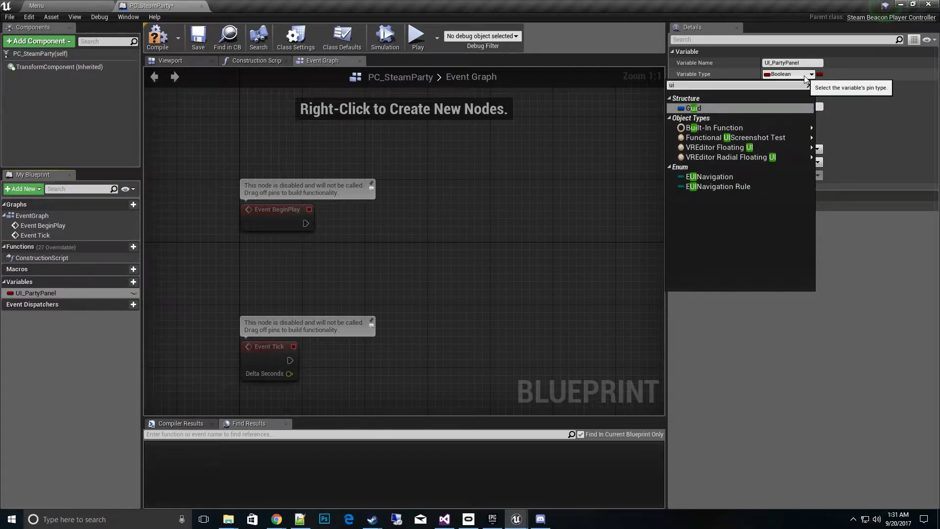
pyautogui.press('BackSpace')
pyautogui.press('BackSpace')
pyautogui.write('party')
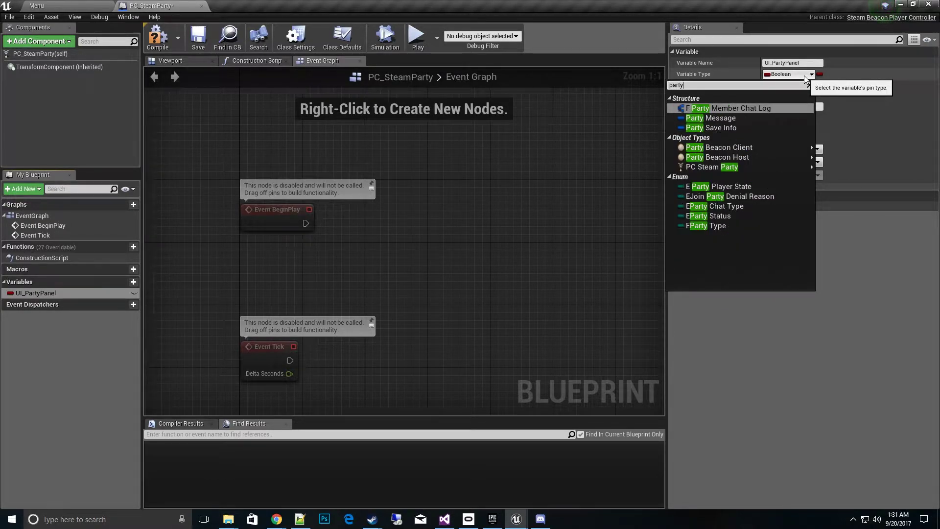
pyautogui.click(539, 230)
pyautogui.click(59, 7)
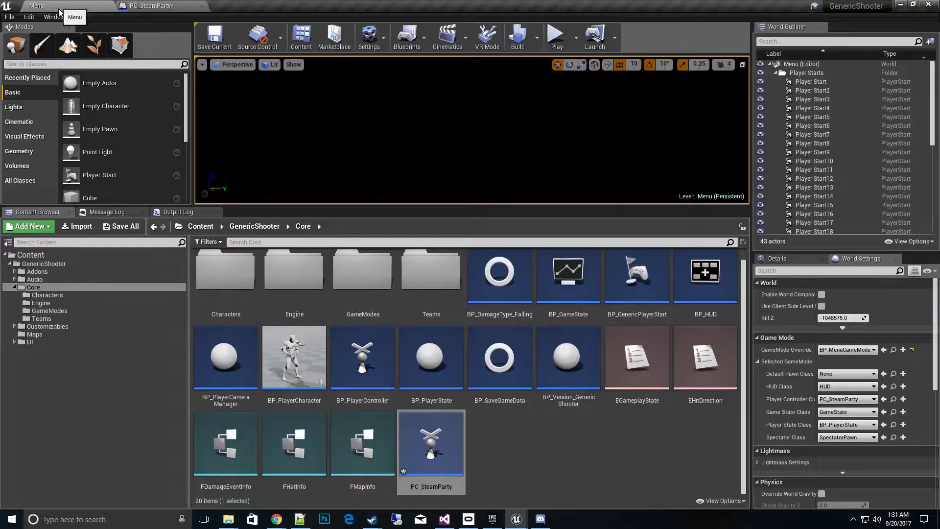
# Show engine content and plugin content in the content browser.
pyautogui.click(716, 502)
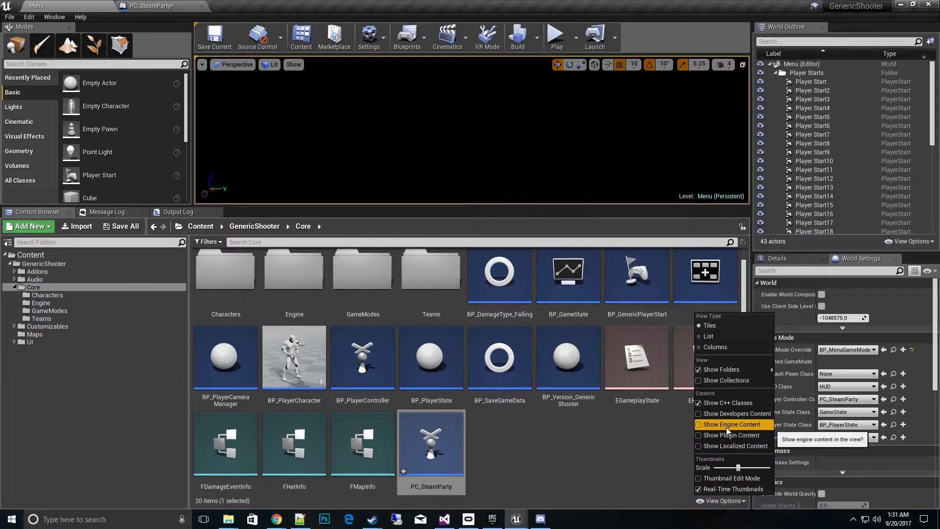
pyautogui.click(727, 425)
pyautogui.click(729, 500)
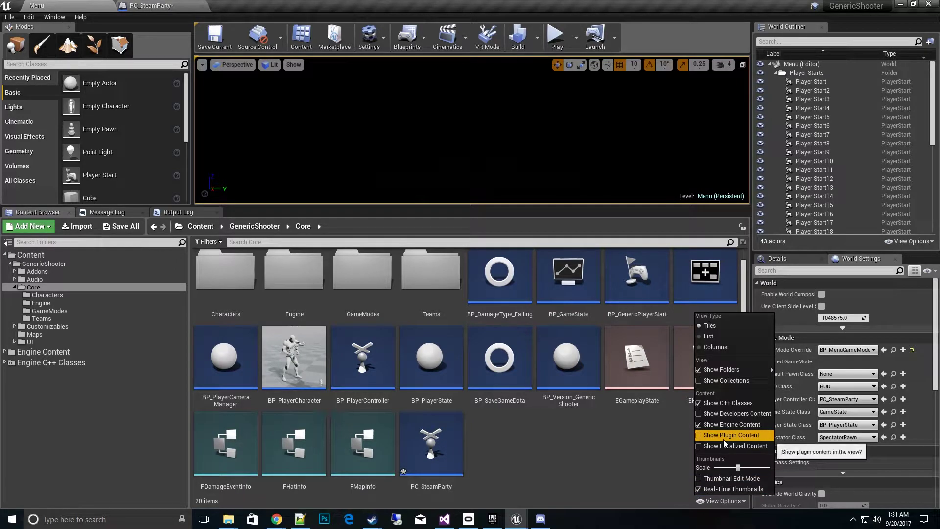
pyautogui.click(724, 435)
# Open the W_PartyPanel widget from the UMG folder of SteamParty Content, look at its layout and close it.
pyautogui.scroll(-8, 47, 364)
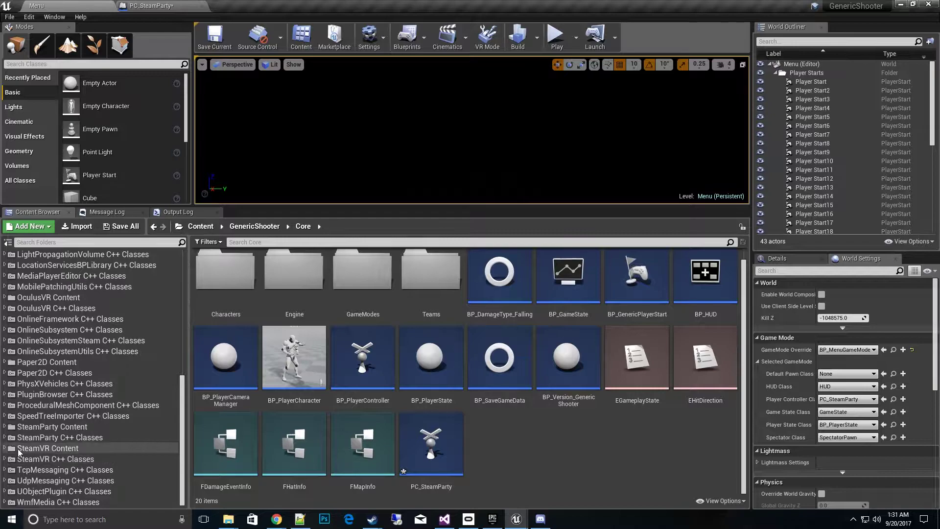
pyautogui.click(7, 427)
pyautogui.click(9, 436)
pyautogui.click(28, 435)
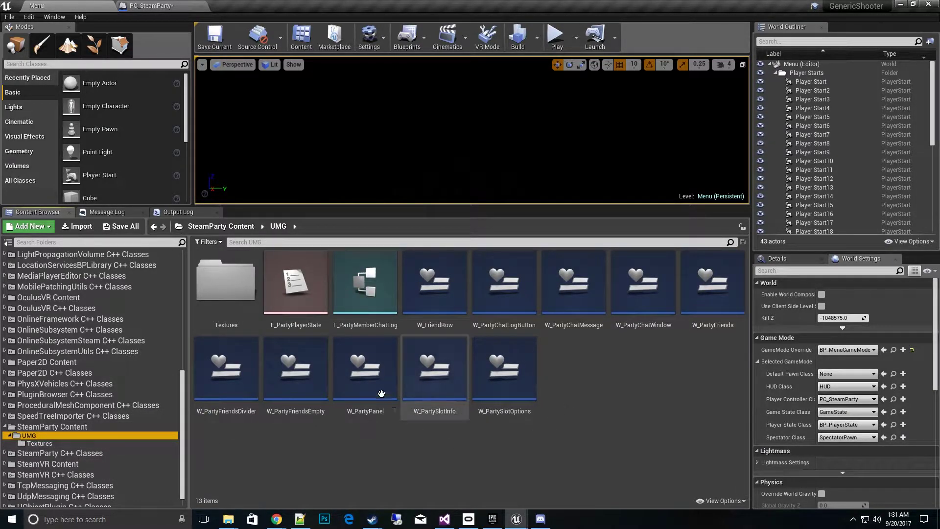
pyautogui.click(369, 369)
pyautogui.doubleClick(400, 418)
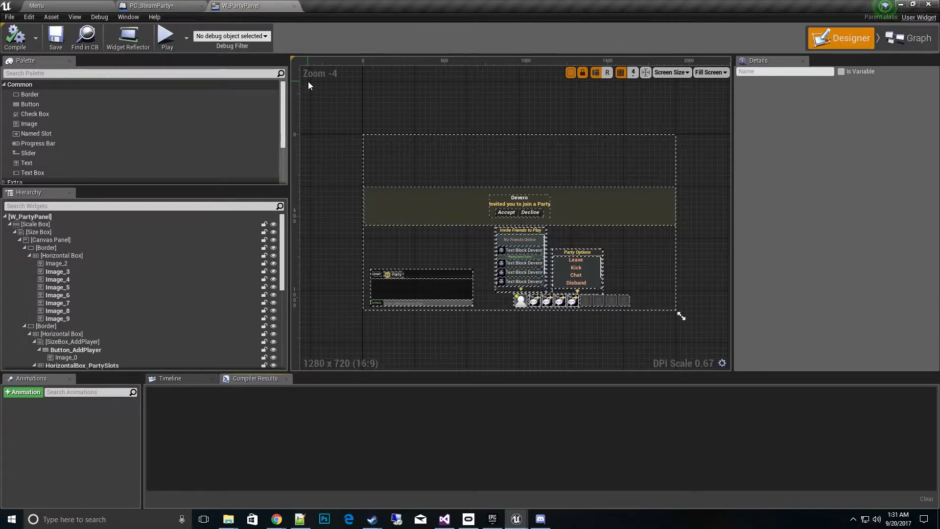
pyautogui.click(292, 7)
# Set UI_PartyPanel's variable type to a W Party Panel object reference, then compile and save PC_SteamParty.
pyautogui.click(809, 80)
pyautogui.write('party')
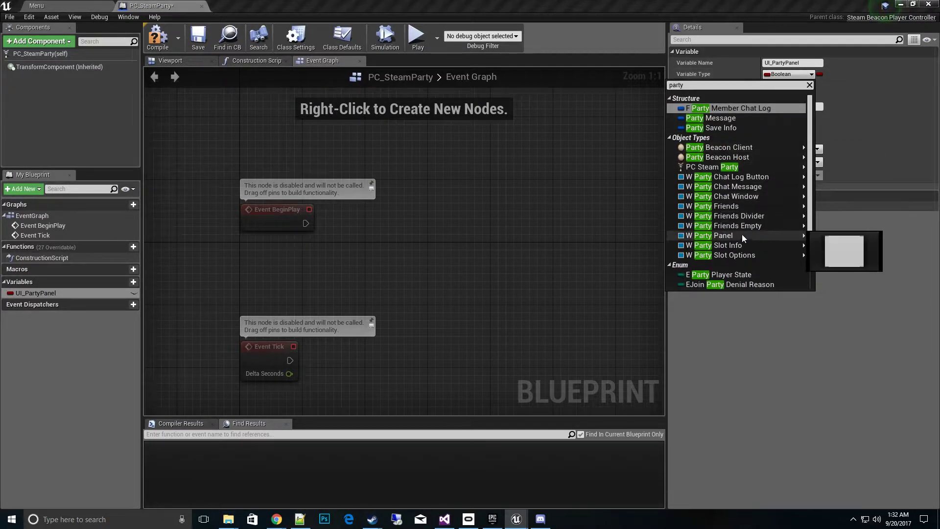
pyautogui.moveTo(722, 237)
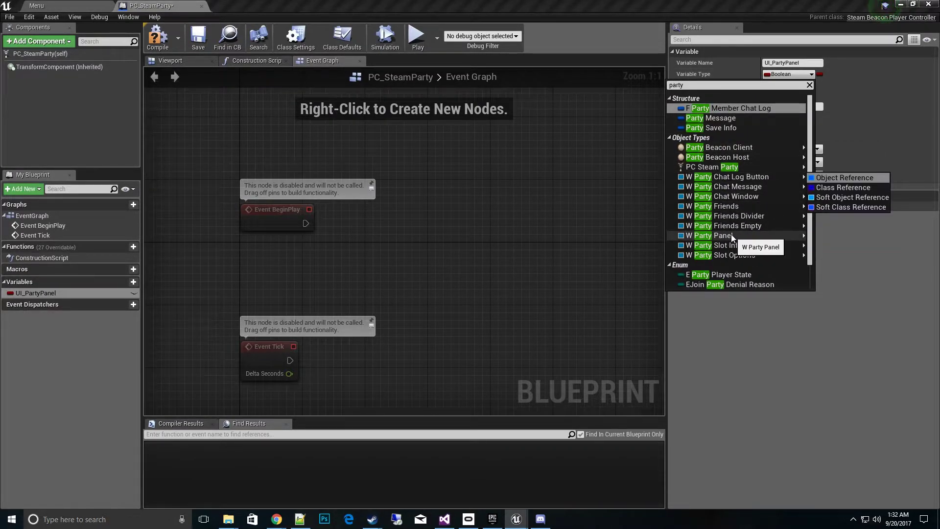
pyautogui.click(838, 237)
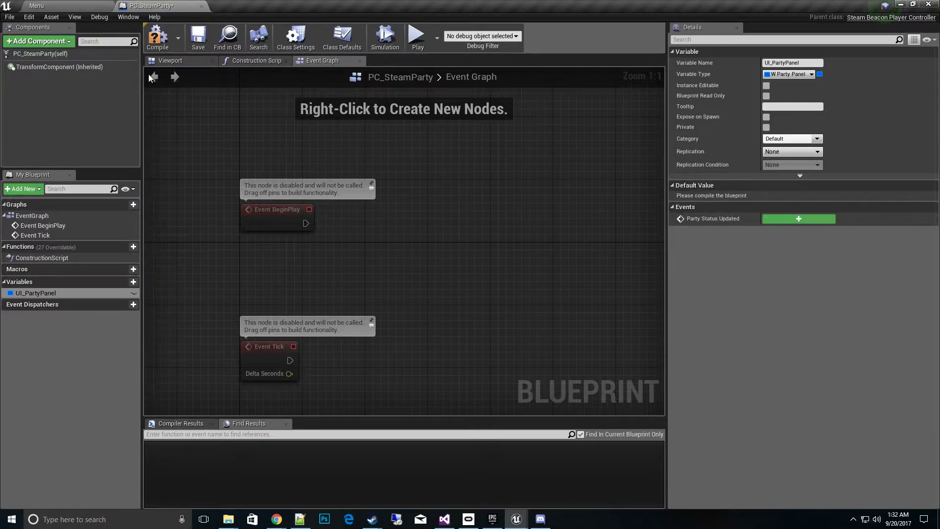
pyautogui.click(157, 39)
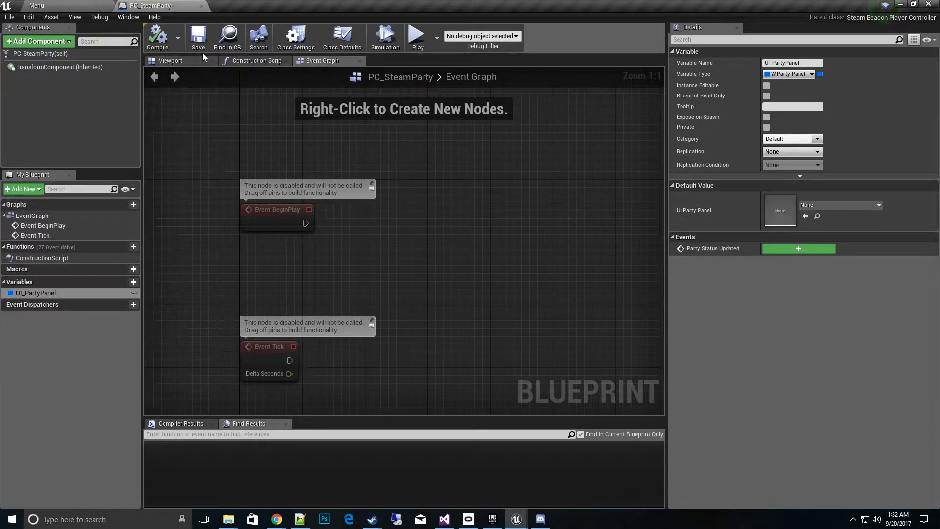
pyautogui.click(197, 36)
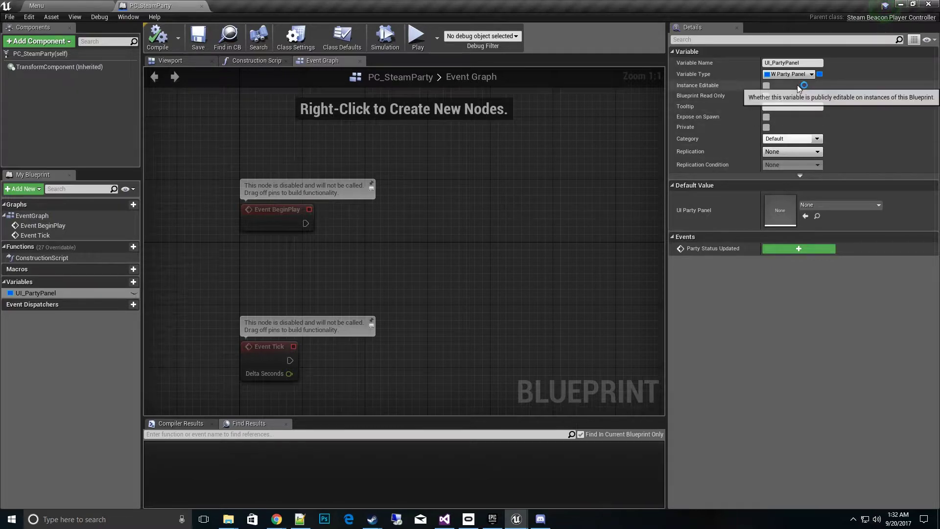
# Add two functions to PC_SteamParty named CreatePartyPanel and DestroyPartyPanel.
pyautogui.moveTo(576, 342); pyautogui.dragTo(566, 321, button='right')
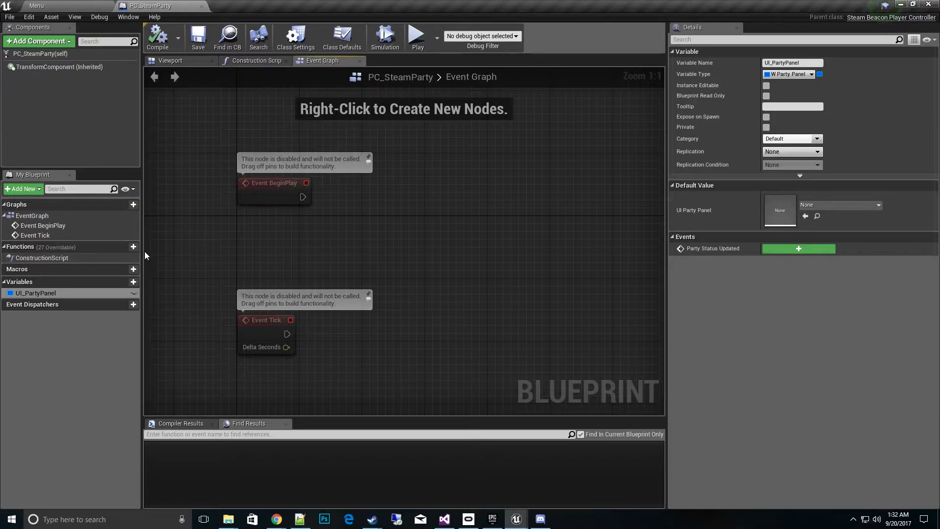
pyautogui.click(126, 247)
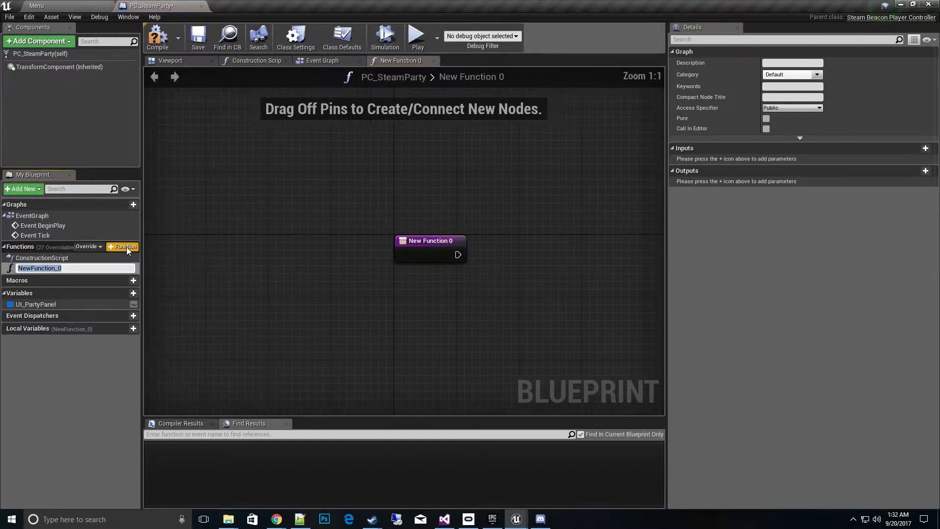
pyautogui.write('Create')
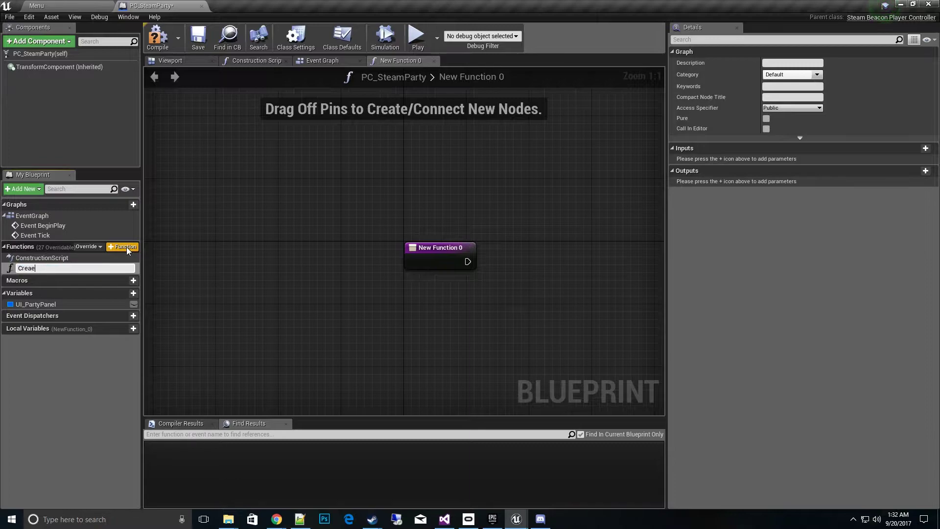
pyautogui.write('PartyPanel')
pyautogui.press('Return')
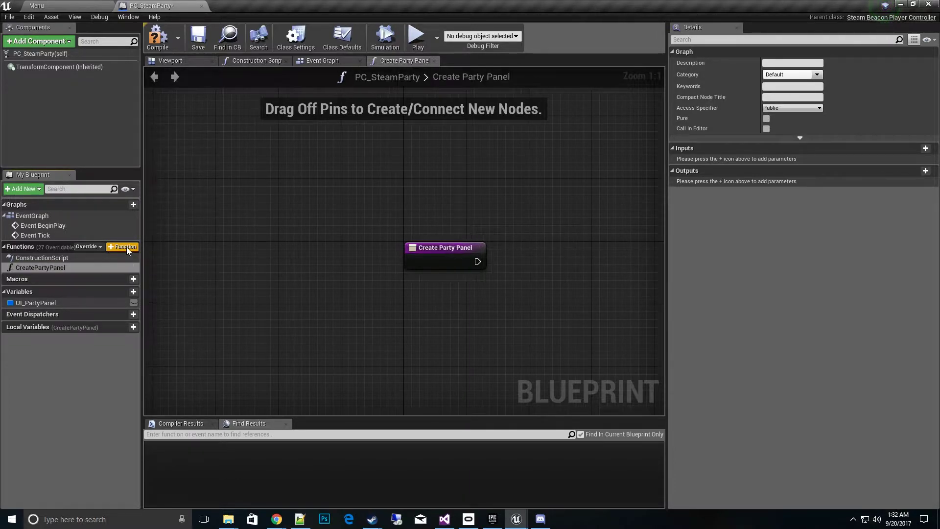
pyautogui.click(126, 246)
pyautogui.write('Destr')
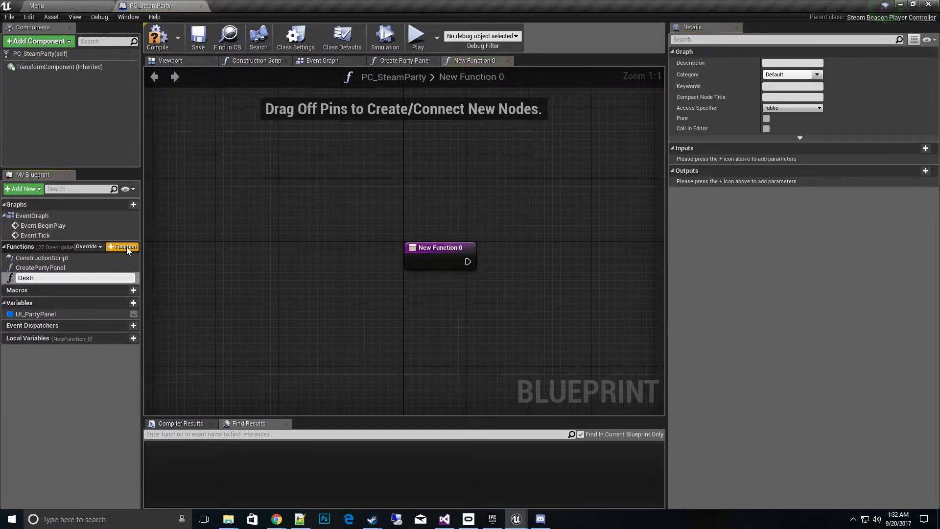
pyautogui.write('oyPartyPanel')
pyautogui.press('Return')
# In the CreatePartyPanel graph, place a validated get of UI_PartyPanel and connect the function entry to it.
pyautogui.doubleClick(51, 268)
pyautogui.moveTo(462, 337); pyautogui.dragTo(408, 305, button='right')
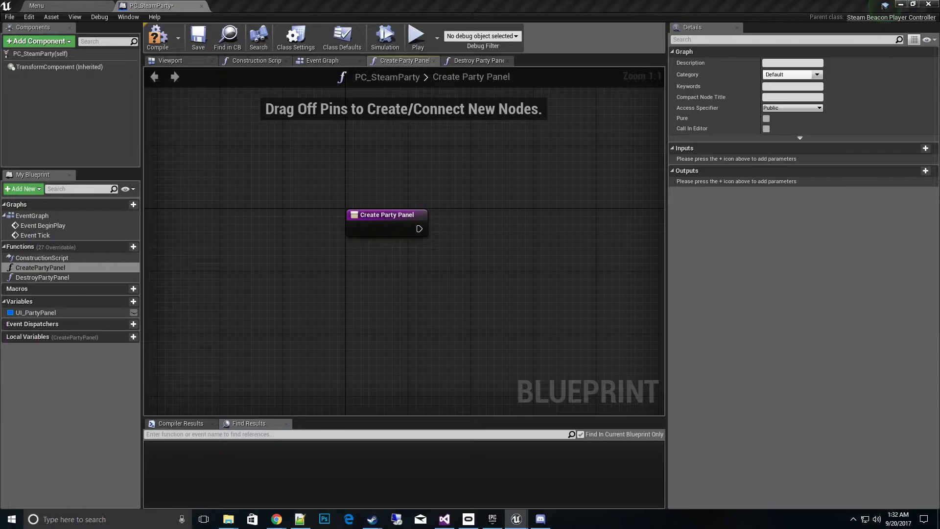
pyautogui.moveTo(251, 361); pyautogui.dragTo(257, 361, button='right')
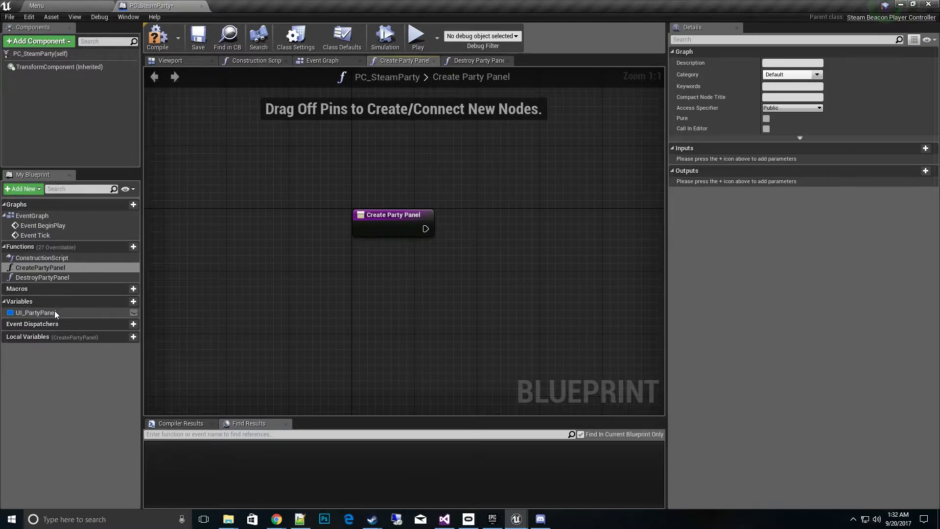
pyautogui.keyDown('ctrl'); pyautogui.moveTo(54, 314); pyautogui.dragTo(507, 216); pyautogui.keyUp('ctrl')
pyautogui.rightClick(458, 312)
pyautogui.click(504, 286)
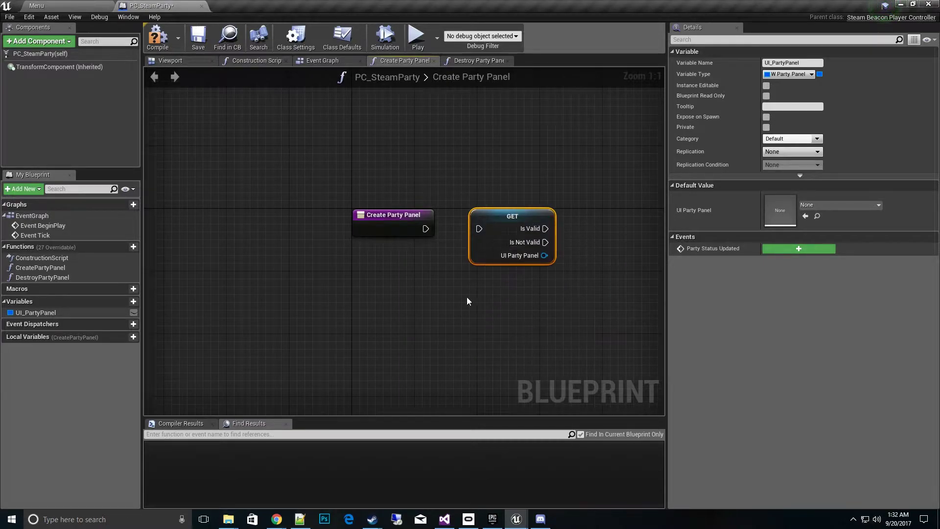
pyautogui.moveTo(436, 231); pyautogui.dragTo(350, 239, button='right')
pyautogui.moveTo(340, 237); pyautogui.dragTo(394, 242)
pyautogui.moveTo(558, 295); pyautogui.dragTo(460, 295, button='right')
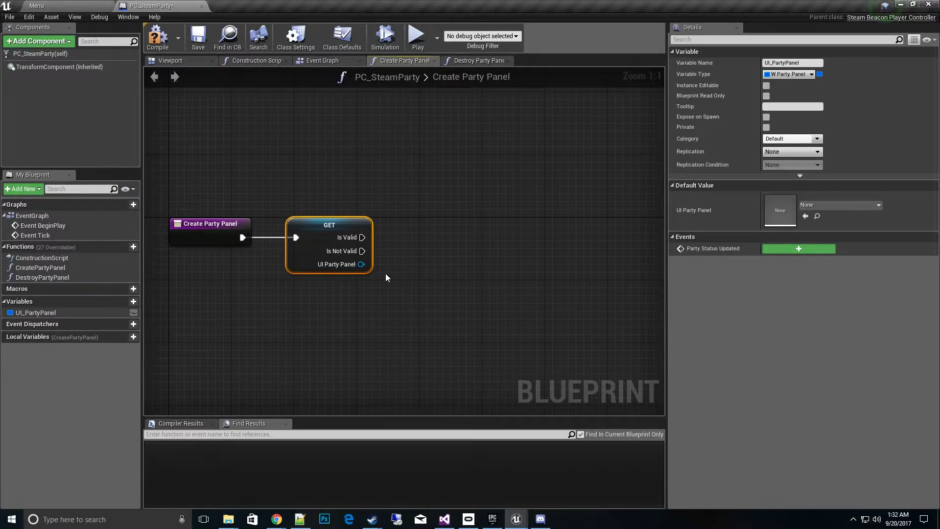
# Add a Create Widget node from the Is Not Valid output and set its class to W_PartyPanel.
pyautogui.rightClick(414, 271)
pyautogui.moveTo(363, 250); pyautogui.dragTo(410, 295)
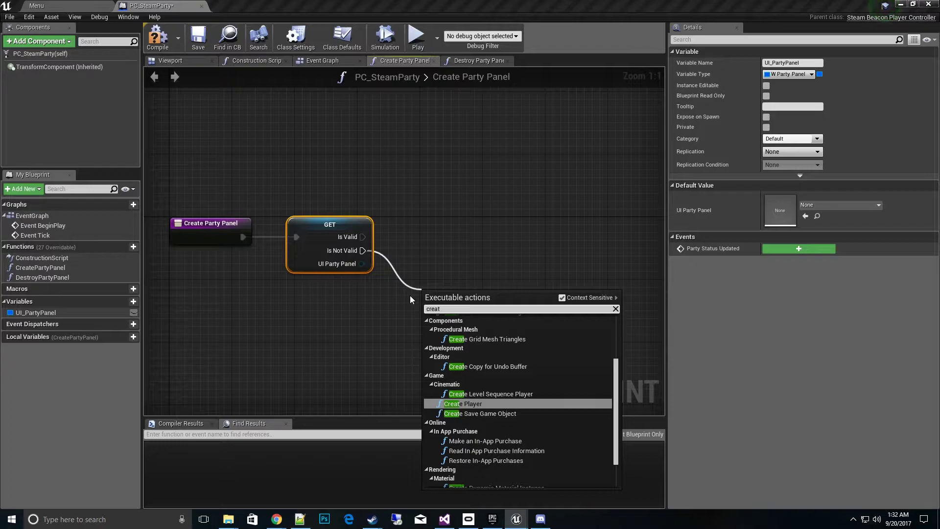
pyautogui.write('createw')
pyautogui.click(492, 325)
pyautogui.click(490, 335)
pyautogui.click(483, 322)
pyautogui.click(484, 328)
pyautogui.click(473, 321)
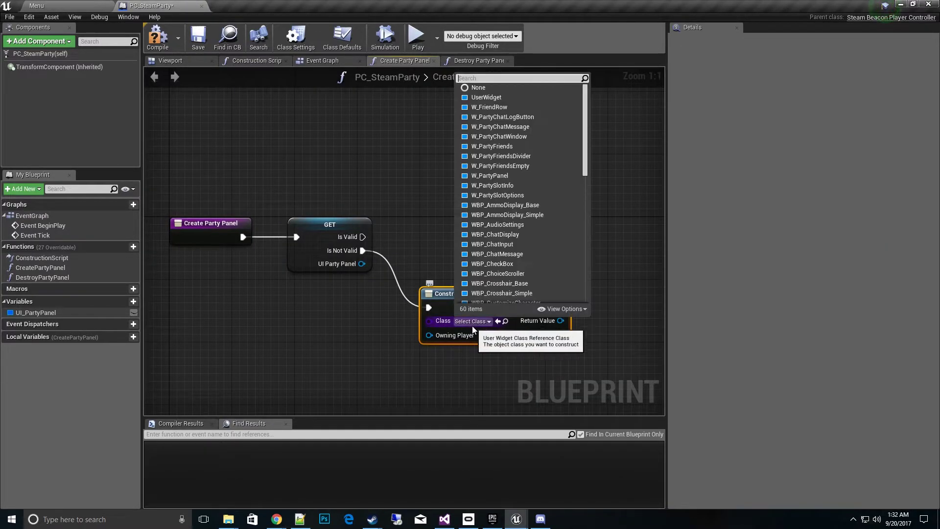
pyautogui.write('party')
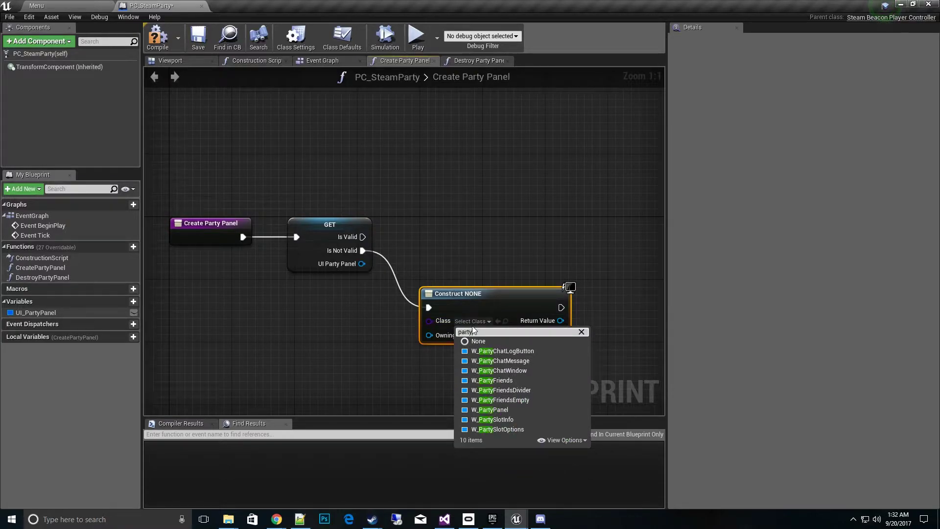
pyautogui.click(523, 410)
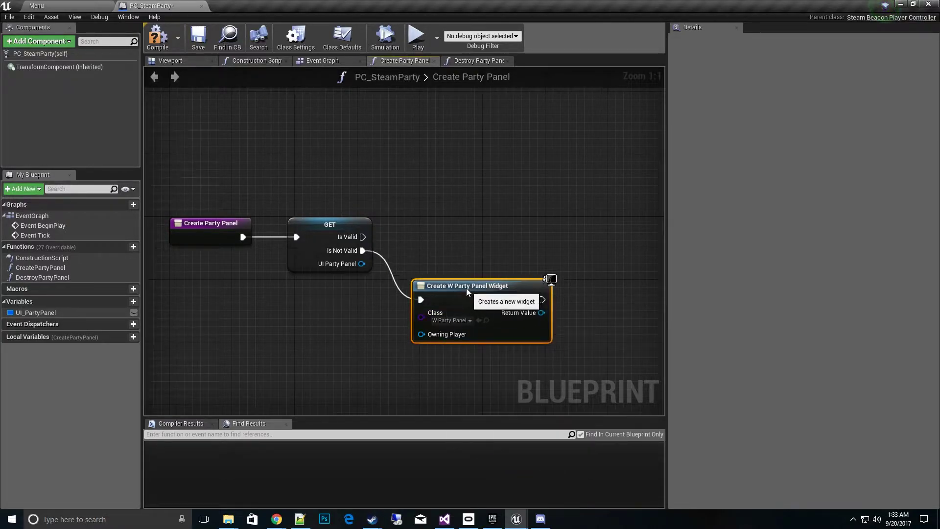
# Add a set node for UI_PartyPanel after the widget creation and feed it the created widget's return value.
pyautogui.moveTo(460, 309); pyautogui.dragTo(392, 285, button='right')
pyautogui.click(70, 311)
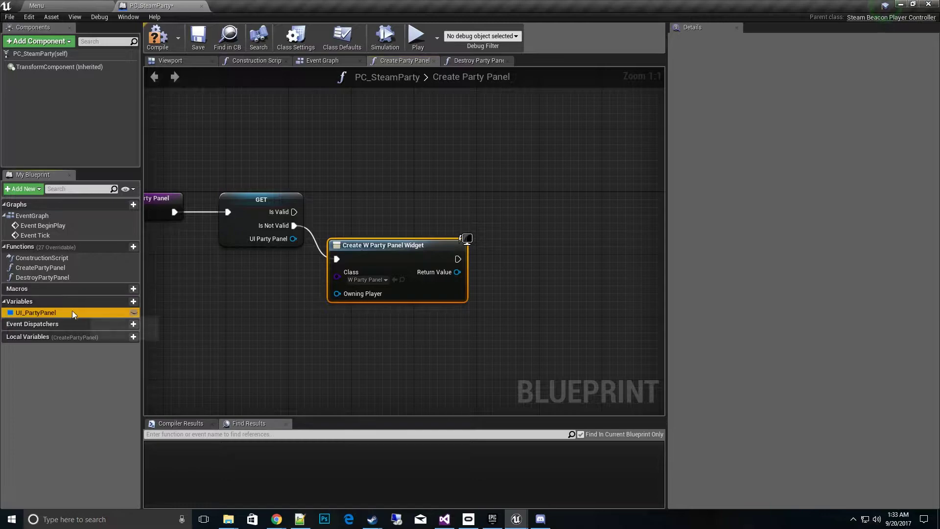
pyautogui.keyDown('alt'); pyautogui.moveTo(69, 311); pyautogui.dragTo(538, 276); pyautogui.keyUp('alt')
pyautogui.moveTo(458, 258); pyautogui.dragTo(516, 266)
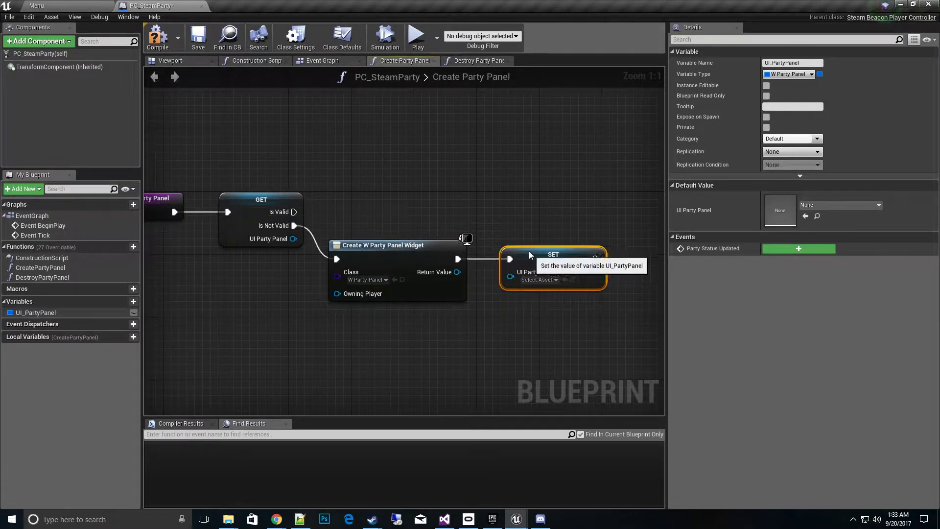
pyautogui.moveTo(457, 272); pyautogui.dragTo(518, 283)
pyautogui.moveTo(520, 248); pyautogui.dragTo(520, 256)
# Add an Add to Player Screen node targeting a get of UI_PartyPanel, with the get placed just above it.
pyautogui.moveTo(528, 314); pyautogui.dragTo(412, 318, button='right')
pyautogui.click(82, 313)
pyautogui.keyDown('ctrl'); pyautogui.moveTo(82, 314); pyautogui.dragTo(502, 238); pyautogui.keyUp('ctrl')
pyautogui.write('add')
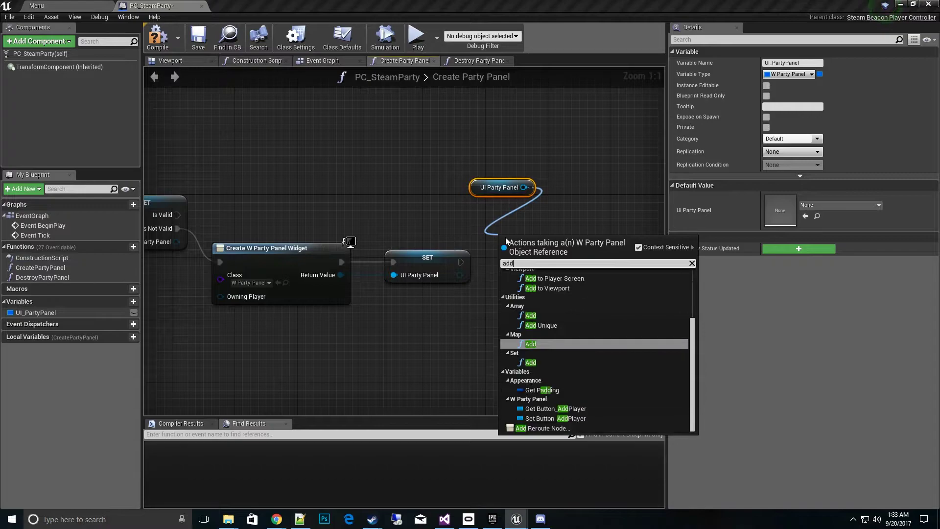
pyautogui.click(569, 278)
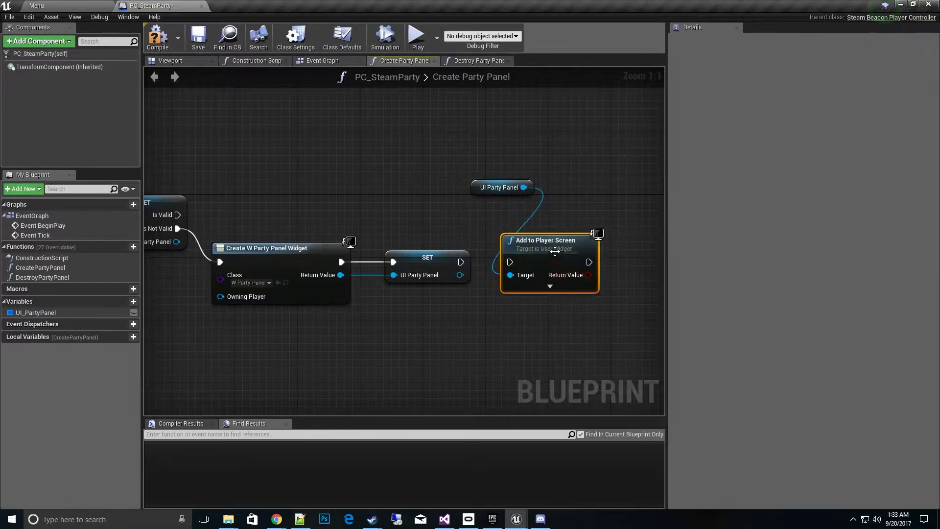
pyautogui.moveTo(486, 193); pyautogui.dragTo(517, 240)
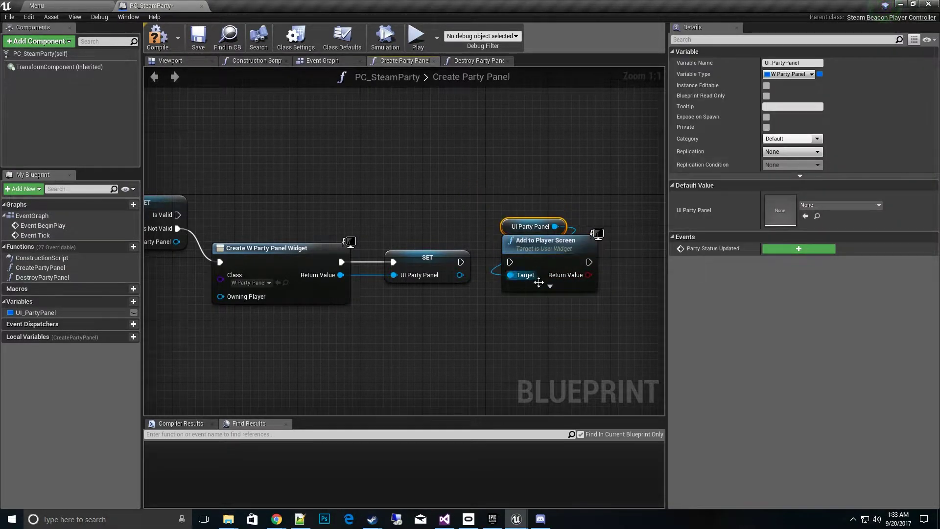
# Set the Add to Player Screen node's ZOrder to 1 and move it with its UI_PartyPanel get above the set node.
pyautogui.click(550, 286)
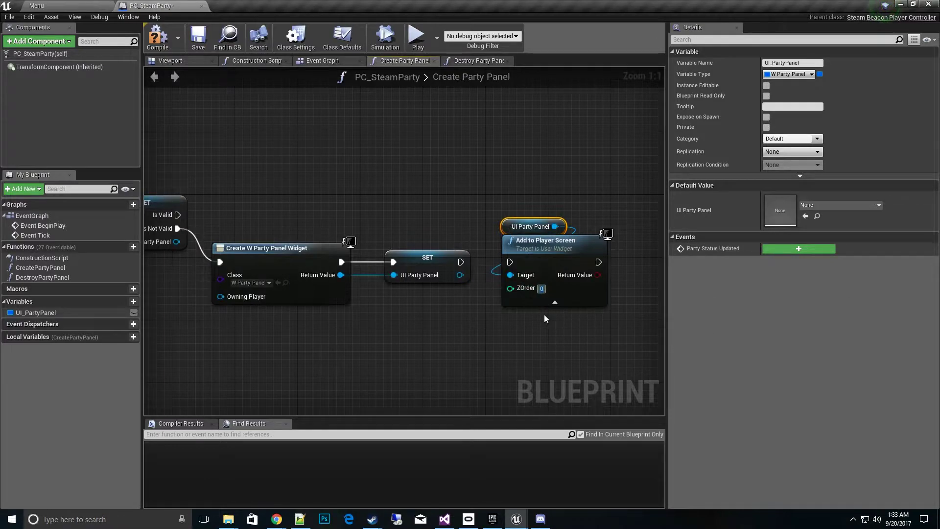
pyautogui.moveTo(565, 356); pyautogui.dragTo(537, 223)
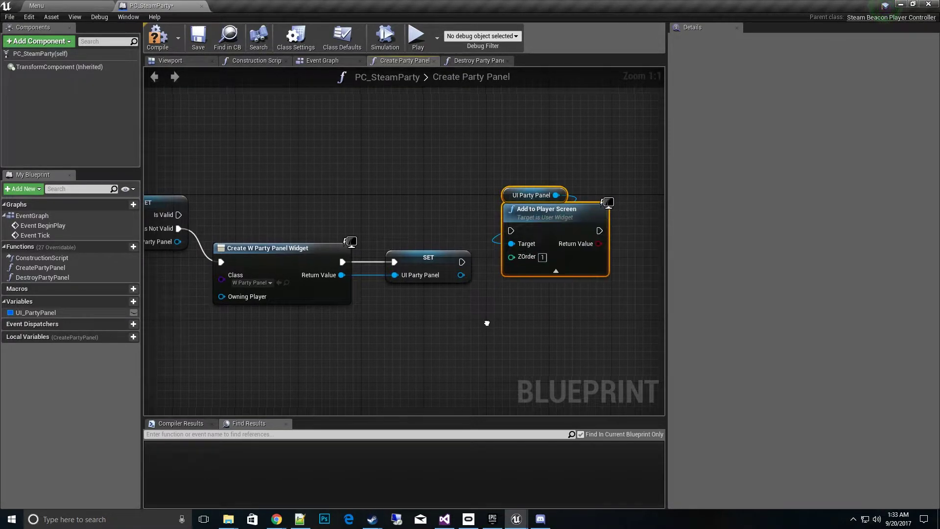
pyautogui.moveTo(539, 337); pyautogui.dragTo(567, 289, button='right')
pyautogui.moveTo(600, 282); pyautogui.dragTo(541, 192)
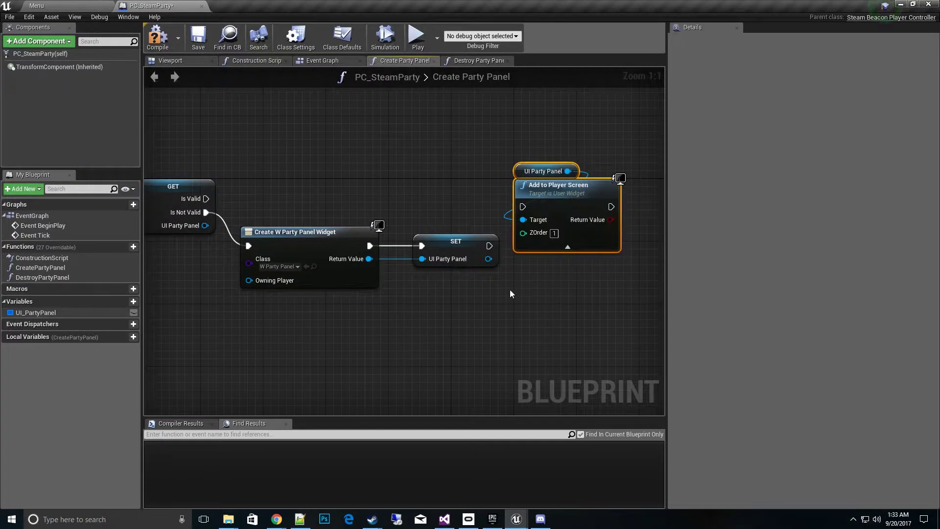
# Connect the Is Valid output to Add to Player Screen, widen the graph area and space that node pair farther from the set node.
pyautogui.moveTo(514, 287); pyautogui.dragTo(563, 281, button='right')
pyautogui.moveTo(276, 198); pyautogui.dragTo(228, 191, button='right')
pyautogui.moveTo(207, 186); pyautogui.dragTo(526, 193)
pyautogui.moveTo(573, 277); pyautogui.dragTo(550, 177)
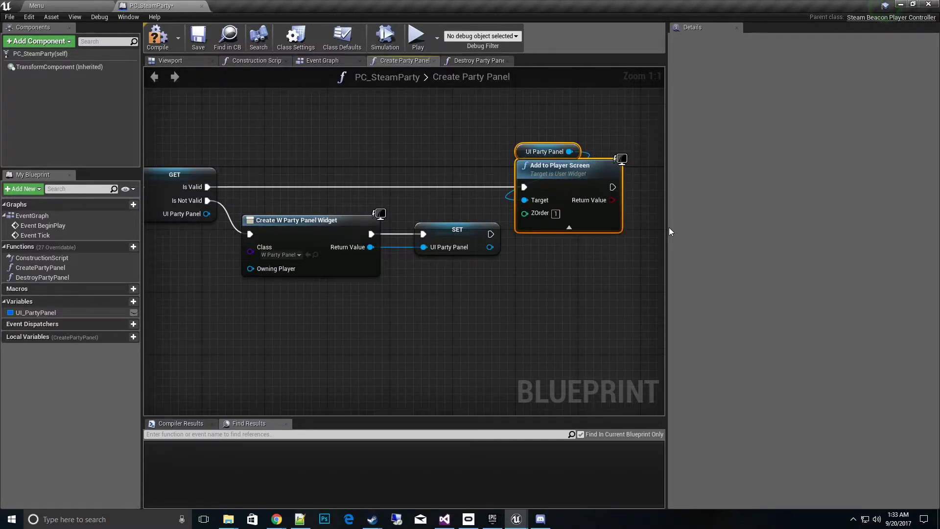
pyautogui.moveTo(665, 229); pyautogui.dragTo(743, 230)
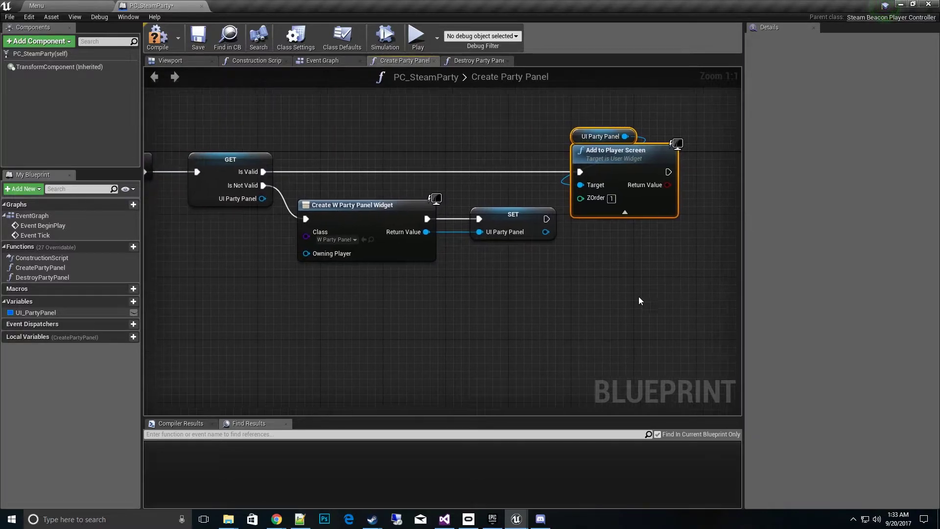
pyautogui.moveTo(654, 275); pyautogui.dragTo(578, 133)
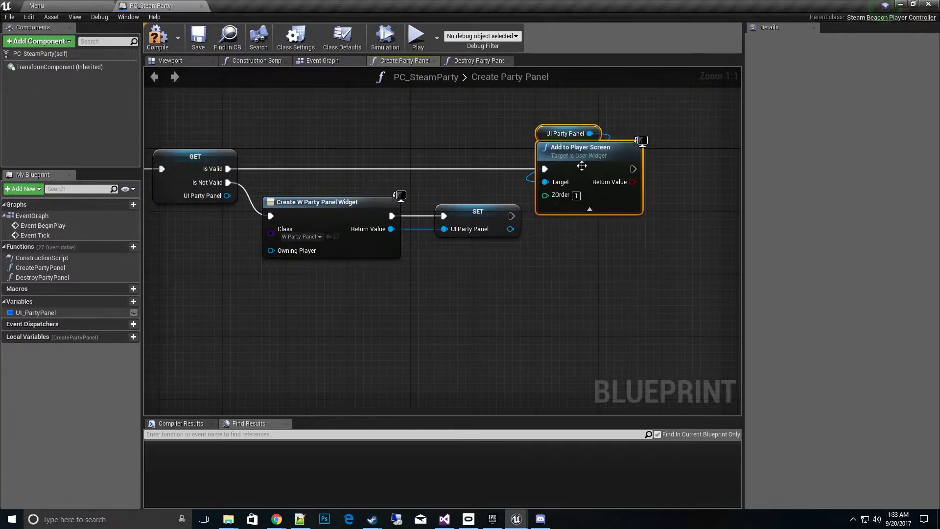
pyautogui.moveTo(586, 173); pyautogui.dragTo(623, 181)
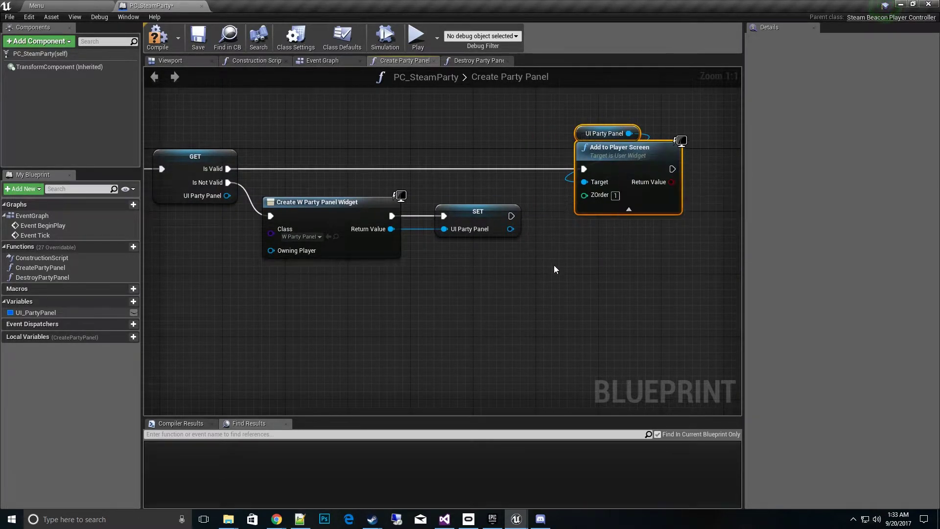
# Connect the UI_PartyPanel set node to Add to Player Screen and feed a self reference into the widget's Owning Player.
pyautogui.moveTo(543, 196); pyautogui.dragTo(616, 149)
pyautogui.moveTo(412, 266); pyautogui.dragTo(513, 267, button='right')
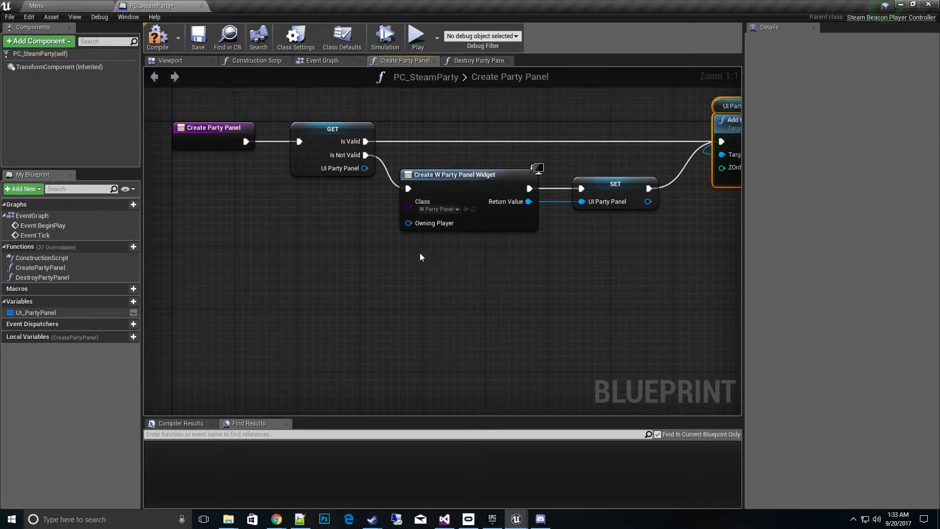
pyautogui.moveTo(408, 223); pyautogui.dragTo(353, 244)
pyautogui.write('self')
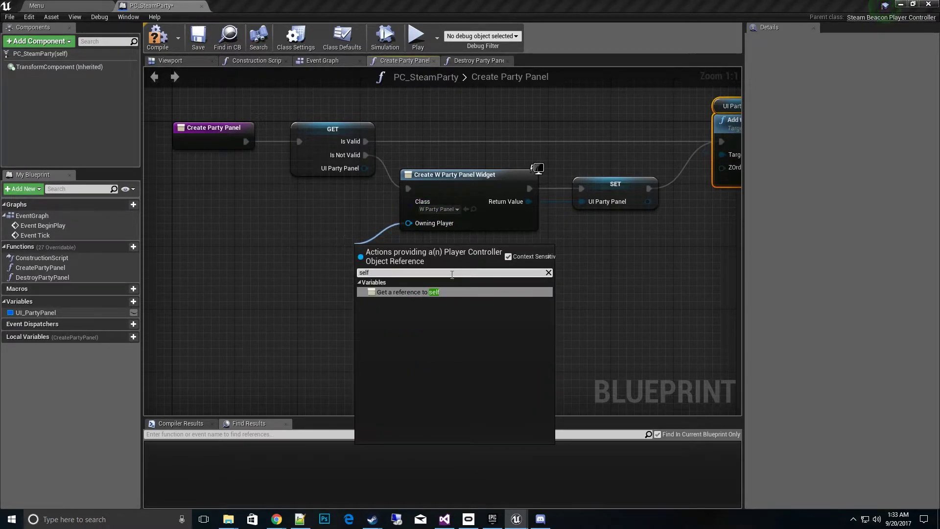
pyautogui.click(417, 297)
pyautogui.moveTo(375, 254); pyautogui.dragTo(343, 223)
# Add a Set Current Party Status node targeting UI_PartyPanel after Add to Player Screen, leave it at Party None, and compile and save.
pyautogui.moveTo(614, 294); pyautogui.dragTo(471, 263, button='right')
pyautogui.moveTo(421, 173); pyautogui.dragTo(527, 249)
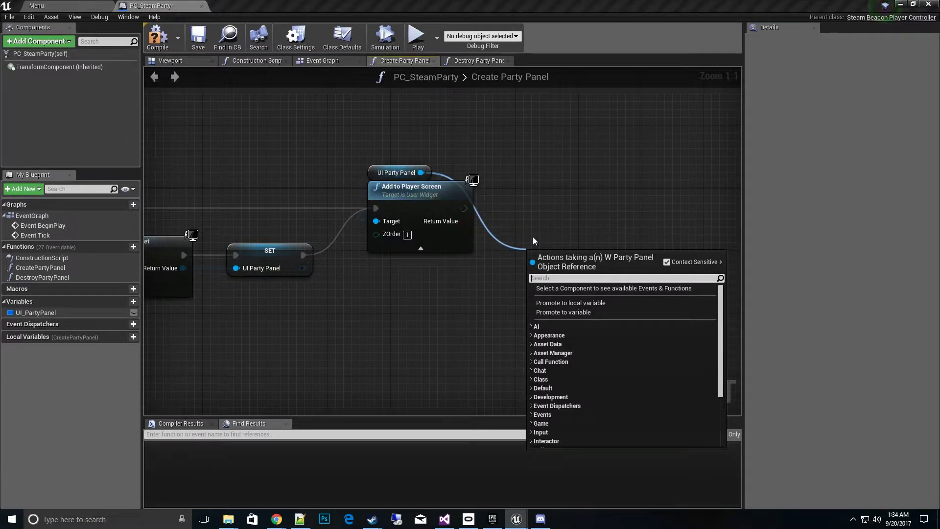
pyautogui.write('curren')
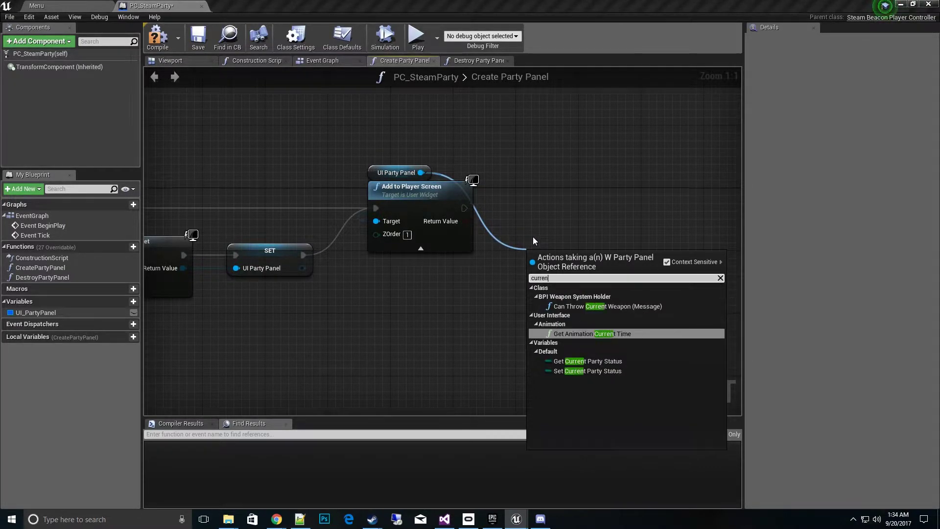
pyautogui.click(592, 371)
pyautogui.moveTo(545, 258); pyautogui.dragTo(537, 204)
pyautogui.moveTo(464, 208); pyautogui.dragTo(527, 208)
pyautogui.scroll(-1, 547, 275)
pyautogui.moveTo(556, 262); pyautogui.dragTo(581, 253, button='right')
pyautogui.moveTo(411, 301); pyautogui.dragTo(520, 274, button='right')
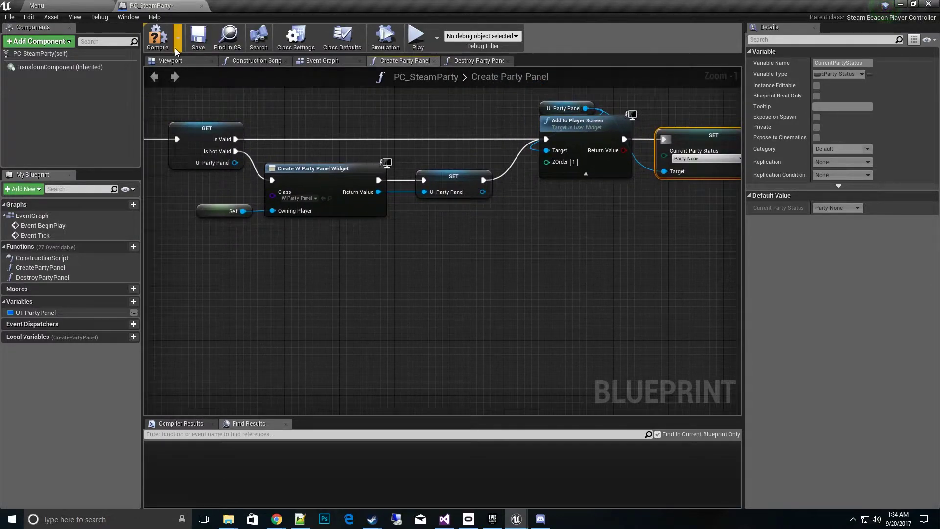
pyautogui.click(196, 42)
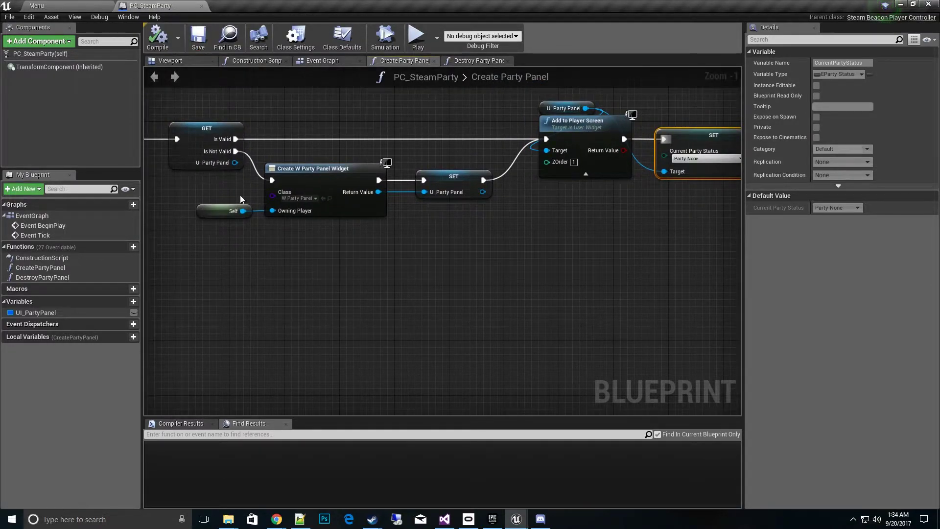
# In the DestroyPartyPanel function, add a get of UI_PartyPanel feeding a Remove from Parent node placed just below it.
pyautogui.click(56, 268)
pyautogui.doubleClick(57, 277)
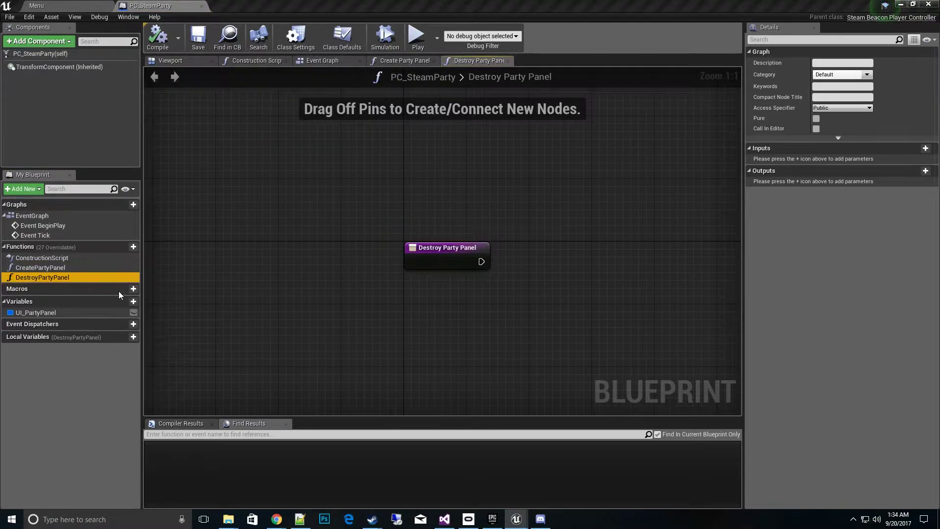
pyautogui.moveTo(58, 312); pyautogui.dragTo(529, 277)
pyautogui.click(541, 221)
pyautogui.write('remo')
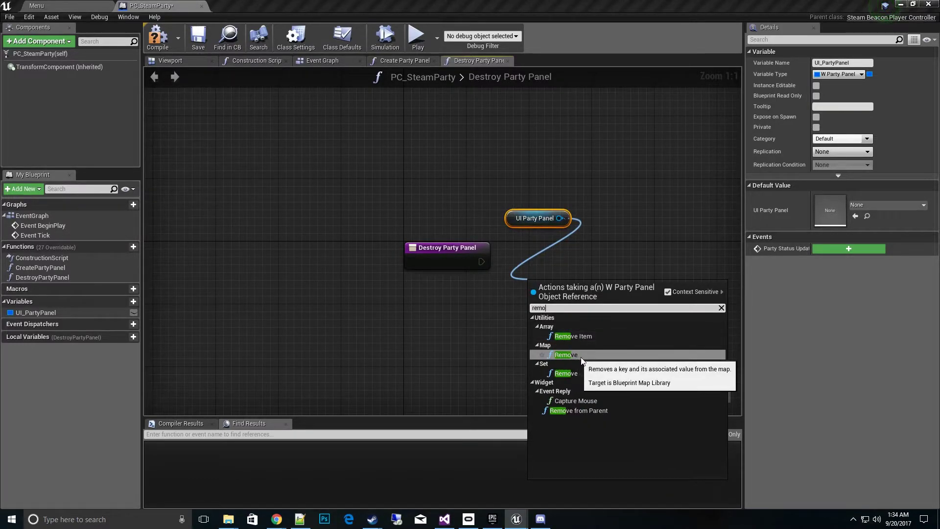
pyautogui.click(594, 412)
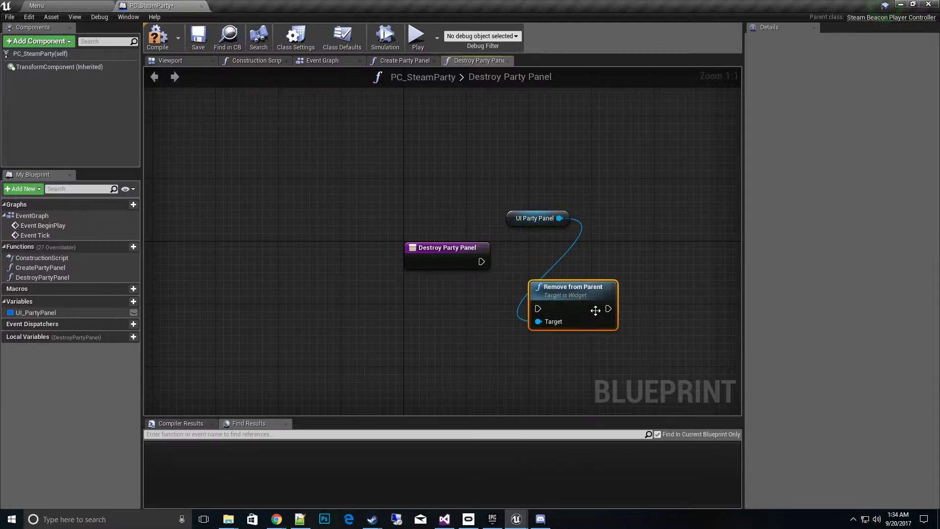
pyautogui.moveTo(568, 289); pyautogui.dragTo(542, 241)
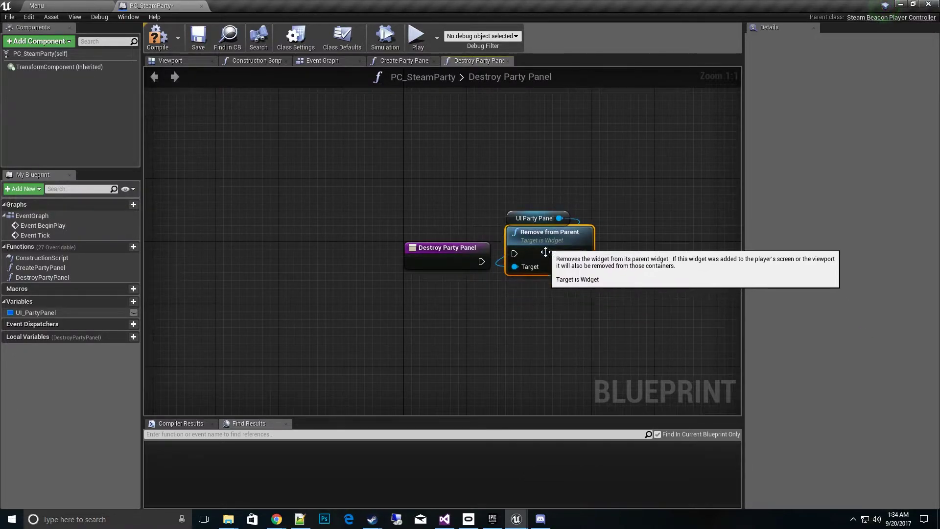
# Chain Destroy Party Panel through Remove from Parent to an empty UI_PartyPanel set node, align the entry node, and compile and save.
pyautogui.click(44, 312)
pyautogui.moveTo(56, 312); pyautogui.dragTo(641, 245)
pyautogui.moveTo(585, 255); pyautogui.dragTo(626, 238)
pyautogui.press('q')
pyautogui.moveTo(482, 262); pyautogui.dragTo(521, 256)
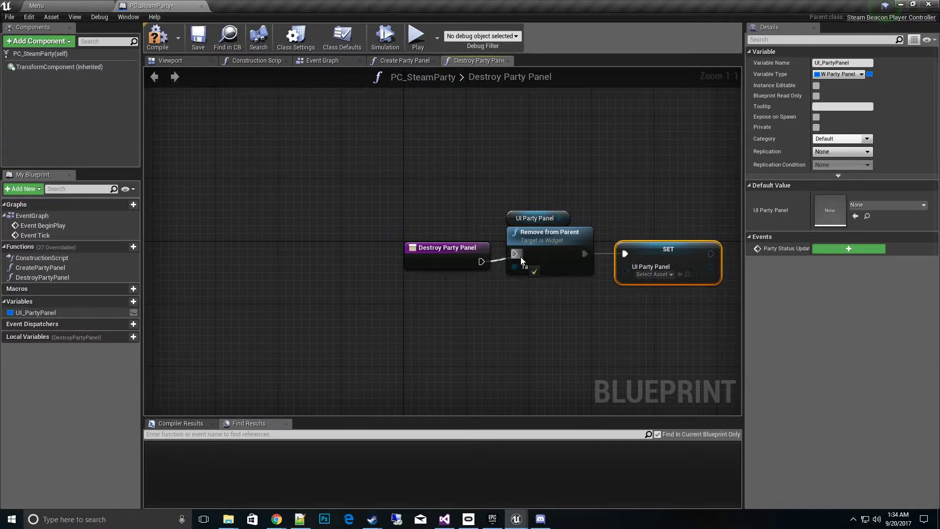
pyautogui.moveTo(441, 248); pyautogui.dragTo(433, 240)
pyautogui.moveTo(599, 258); pyautogui.dragTo(506, 211)
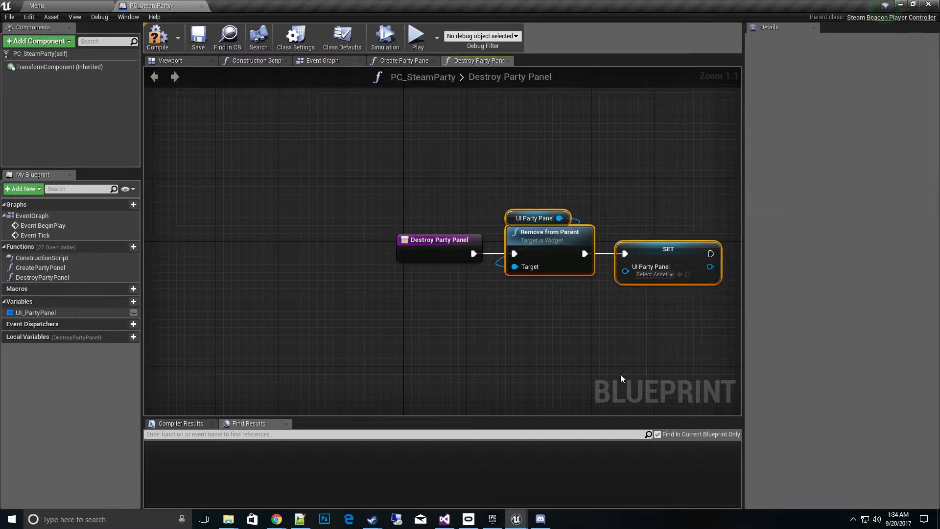
pyautogui.moveTo(615, 370); pyautogui.dragTo(425, 341, button='right')
pyautogui.click(198, 39)
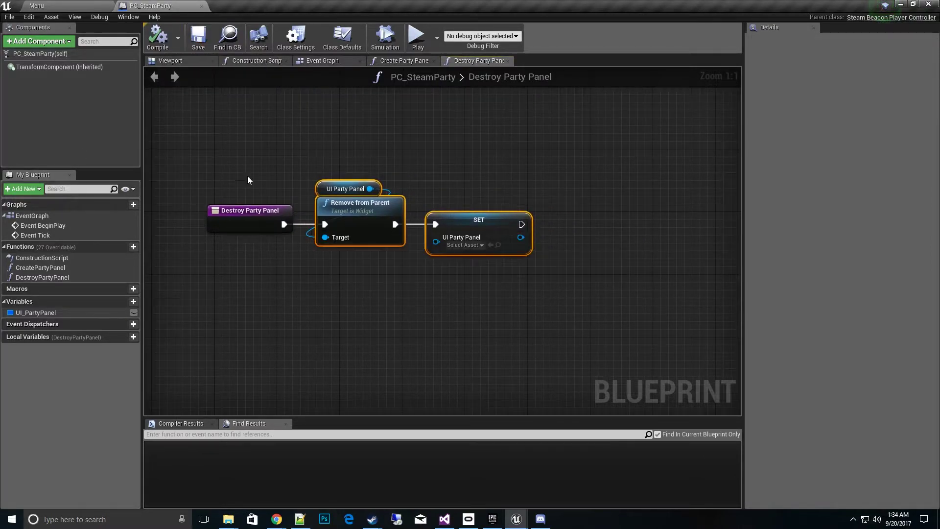
# In the Event Graph, call Create Party Panel from Event BeginPlay.
pyautogui.click(46, 225)
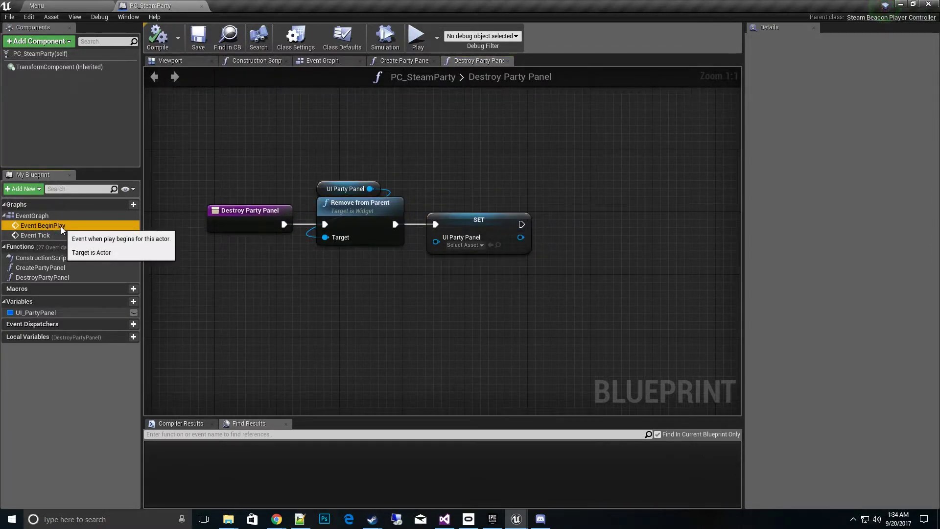
pyautogui.doubleClick(59, 226)
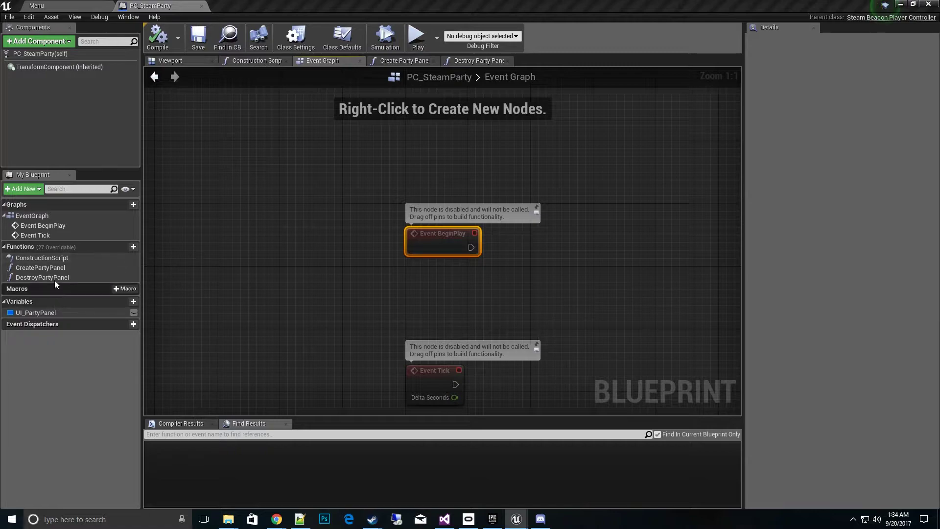
pyautogui.moveTo(46, 268); pyautogui.dragTo(525, 222)
pyautogui.moveTo(471, 247); pyautogui.dragTo(531, 251)
pyautogui.moveTo(617, 310); pyautogui.dragTo(509, 310, button='right')
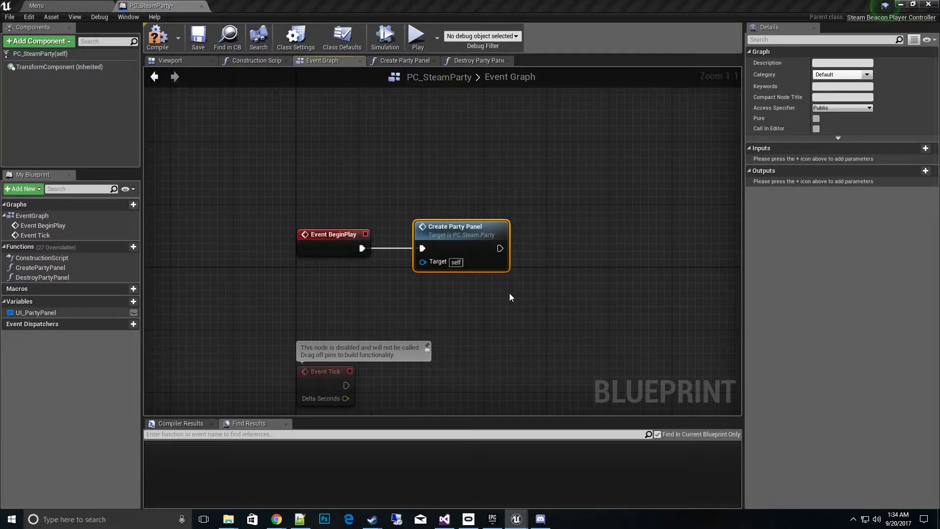
# Add Get Game Instance feeding a Cast To SteamBeaconGameInstance node and run the cast after Create Party Panel.
pyautogui.rightClick(576, 298)
pyautogui.moveTo(675, 250); pyautogui.dragTo(613, 236, button='right')
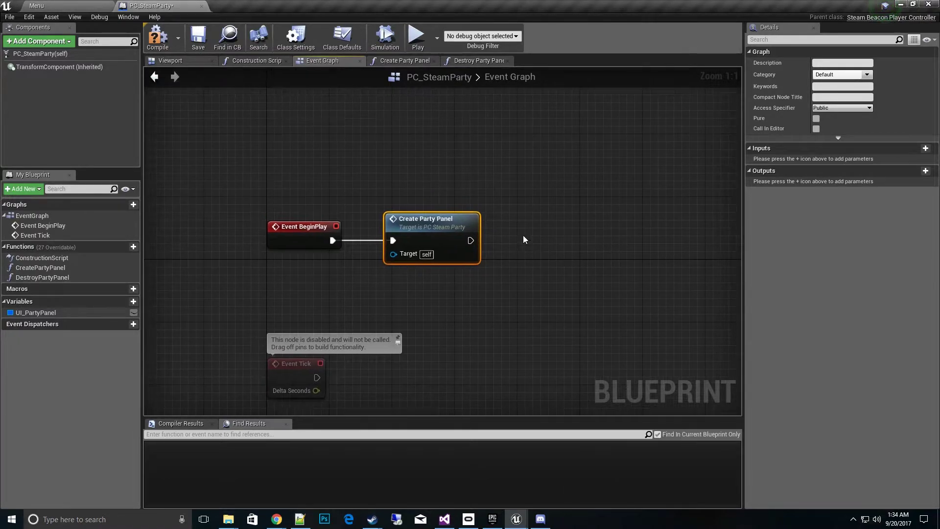
pyautogui.rightClick(555, 158)
pyautogui.write('getgam')
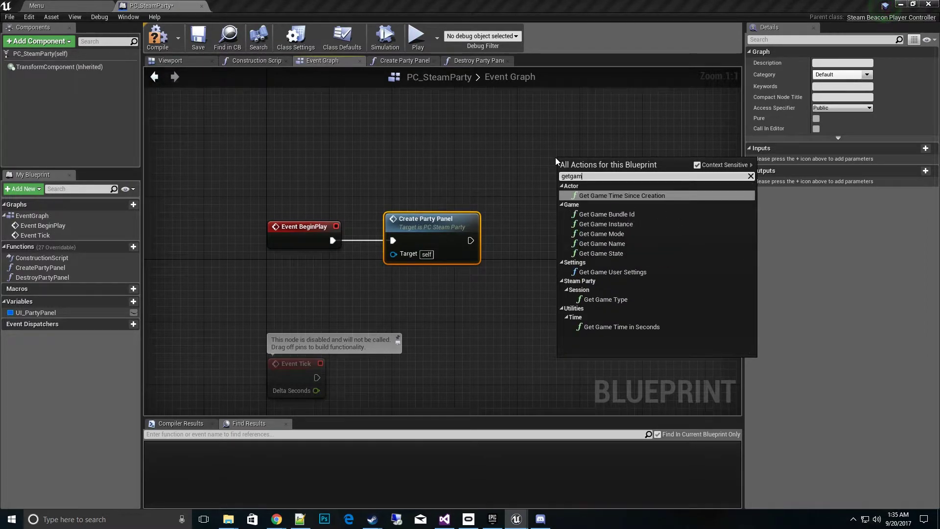
pyautogui.click(616, 225)
pyautogui.moveTo(630, 181); pyautogui.dragTo(553, 235)
pyautogui.write('cast')
pyautogui.click(689, 292)
pyautogui.moveTo(471, 241); pyautogui.dragTo(525, 241)
# Add a Restore Party Info node from the cast's SteamBeaconGameInstance output and line it up after the cast.
pyautogui.moveTo(605, 337); pyautogui.dragTo(398, 273, button='right')
pyautogui.moveTo(450, 203); pyautogui.dragTo(509, 181)
pyautogui.write('res')
pyautogui.click(552, 230)
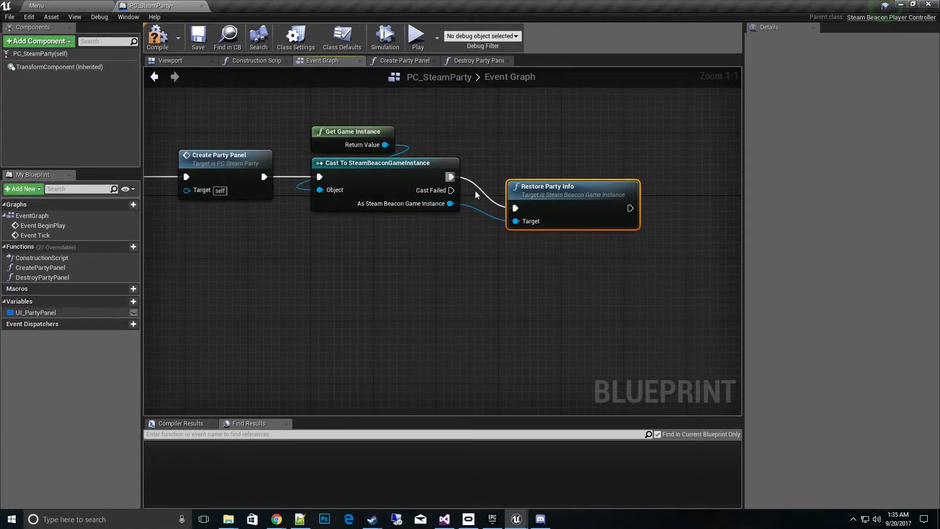
pyautogui.scroll(-2, 443, 260)
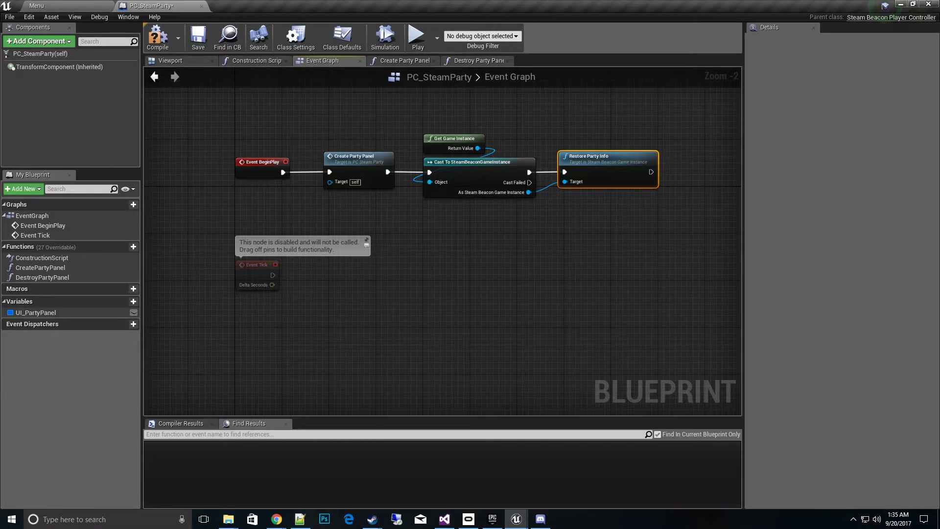
# Copy the party handling event nodes and their comments from the Event Graph of PC_MainMenu in the other editor window.
pyautogui.click(885, 6)
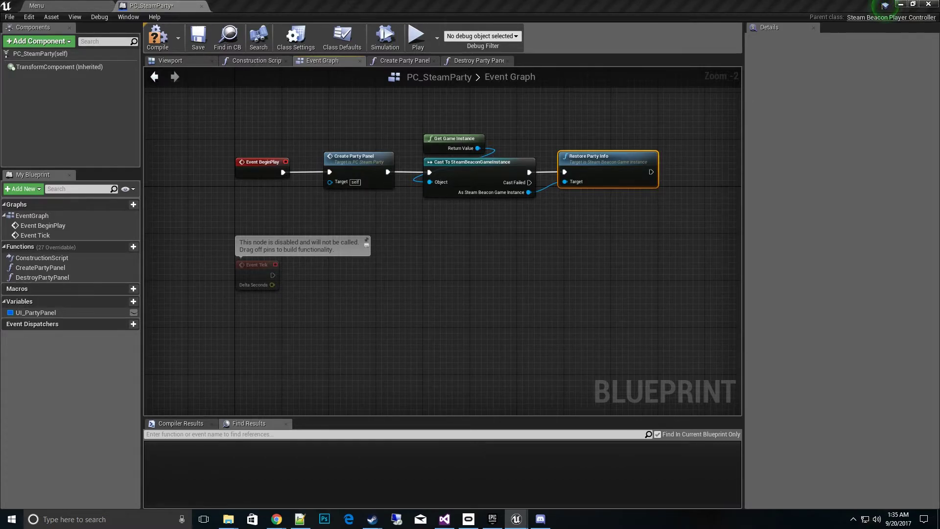
pyautogui.moveTo(939, 61); pyautogui.dragTo(571, 52)
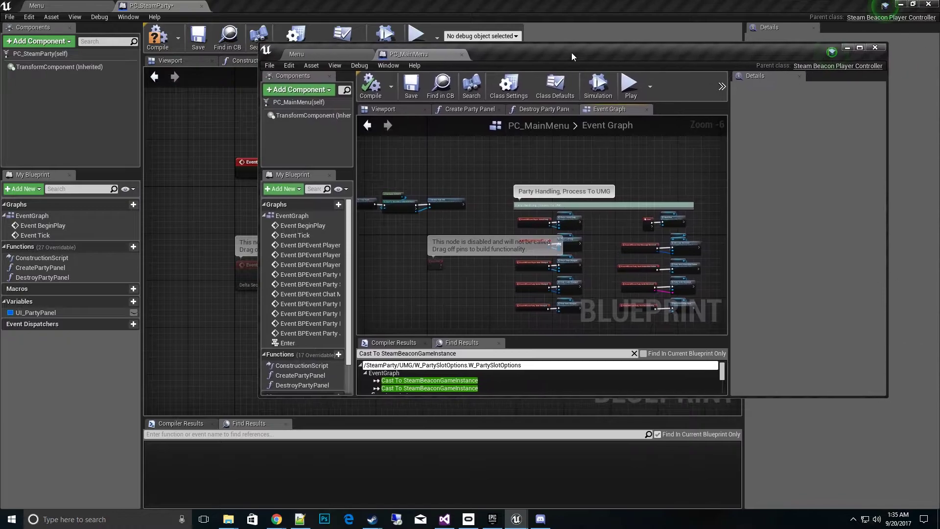
pyautogui.doubleClick(572, 52)
pyautogui.moveTo(580, 378); pyautogui.dragTo(287, 126)
pyautogui.moveTo(371, 9); pyautogui.dragTo(939, 103)
# Paste the party handling nodes into PC_SteamParty's Event Graph and move them clear of the BeginPlay chain.
pyautogui.scroll(-3, 515, 325)
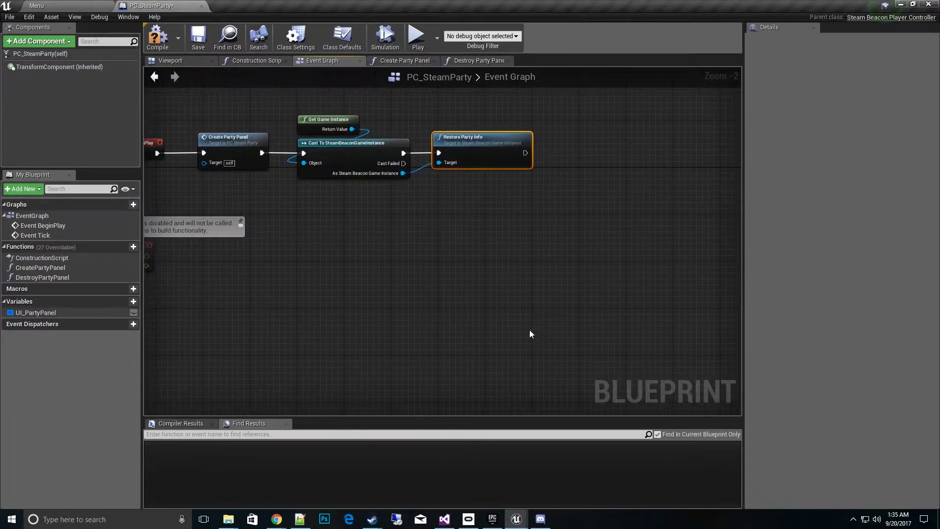
pyautogui.hotkey('ctrl', 'v')
pyautogui.moveTo(519, 340); pyautogui.dragTo(498, 283, button='right')
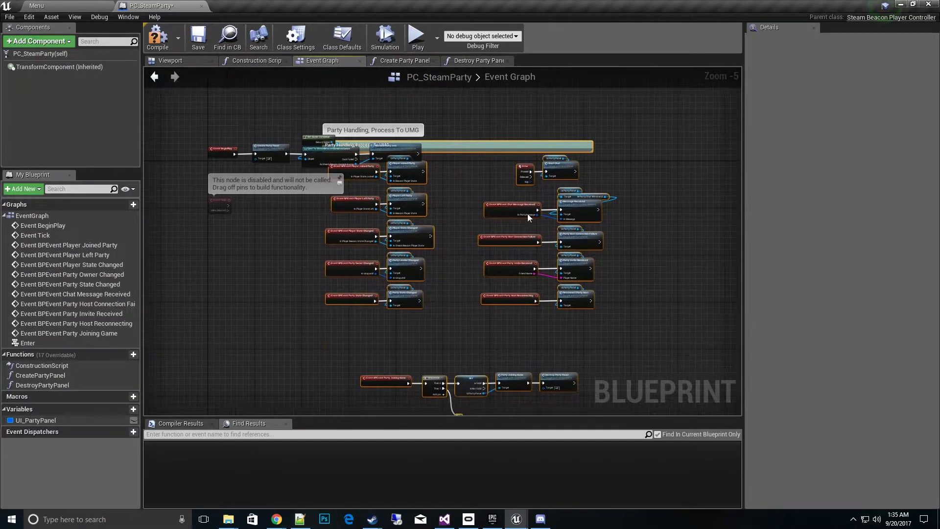
pyautogui.moveTo(501, 211); pyautogui.dragTo(554, 273)
pyautogui.moveTo(690, 230); pyautogui.dragTo(560, 188, button='right')
pyautogui.moveTo(450, 205); pyautogui.dragTo(519, 194)
pyautogui.rightClick(652, 193)
pyautogui.click(610, 311)
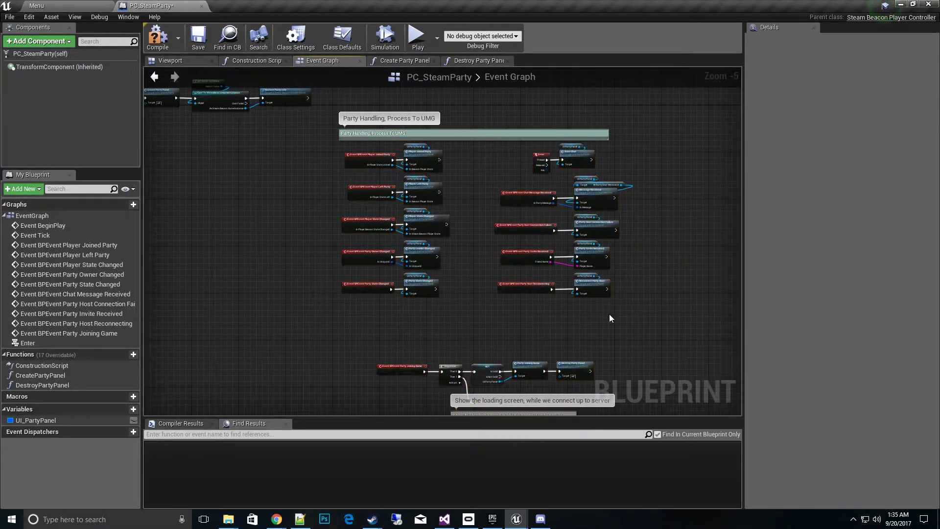
# Examine the BPEvent Party Joining Game chain, its Sequence outputs and the loading screen comment beneath it.
pyautogui.scroll(2, 609, 314)
pyautogui.moveTo(597, 398); pyautogui.dragTo(645, 196, button='right')
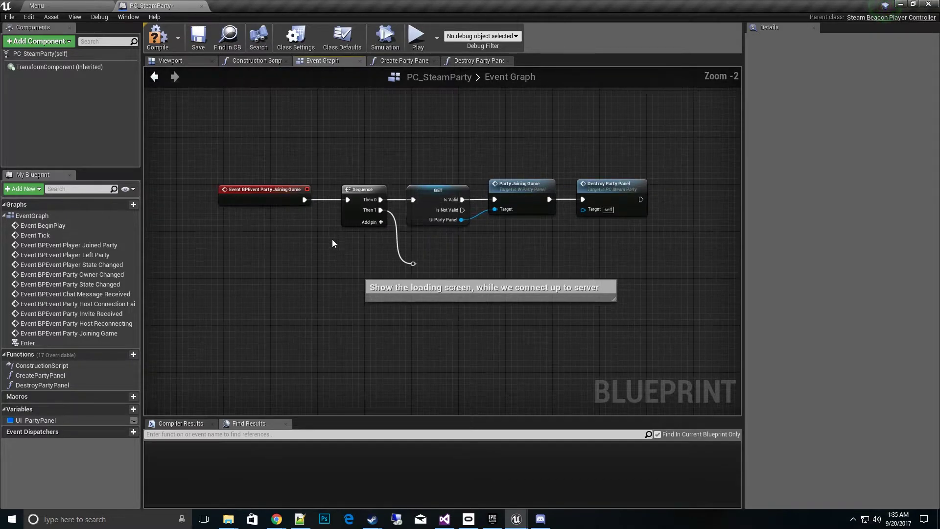
pyautogui.scroll(1, 295, 217)
pyautogui.moveTo(294, 217); pyautogui.dragTo(255, 204, button='right')
pyautogui.moveTo(380, 214); pyautogui.dragTo(376, 213)
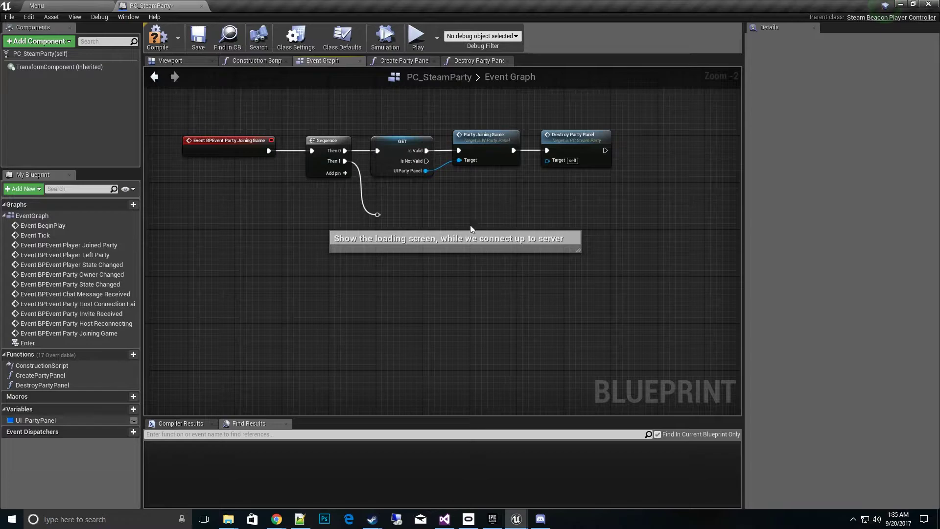
pyautogui.moveTo(377, 230); pyautogui.dragTo(379, 234, button='right')
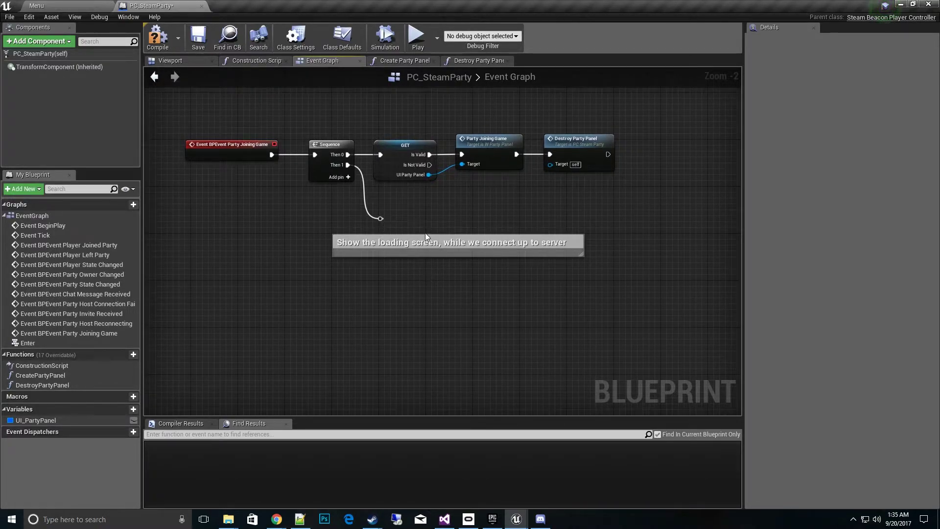
pyautogui.moveTo(425, 212); pyautogui.dragTo(405, 298, button='right')
pyautogui.moveTo(463, 187); pyautogui.dragTo(410, 155, button='right')
pyautogui.moveTo(435, 186); pyautogui.dragTo(439, 186, button='right')
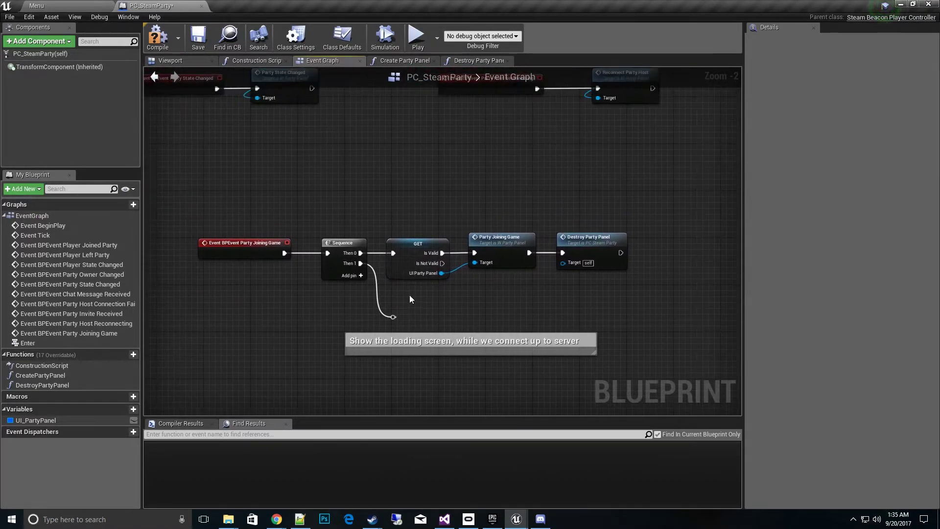
pyautogui.click(465, 343)
# Compile and save the PC_SteamParty blueprint with the pasted party events.
pyautogui.scroll(-2, 495, 252)
pyautogui.moveTo(518, 286); pyautogui.dragTo(516, 356, button='right')
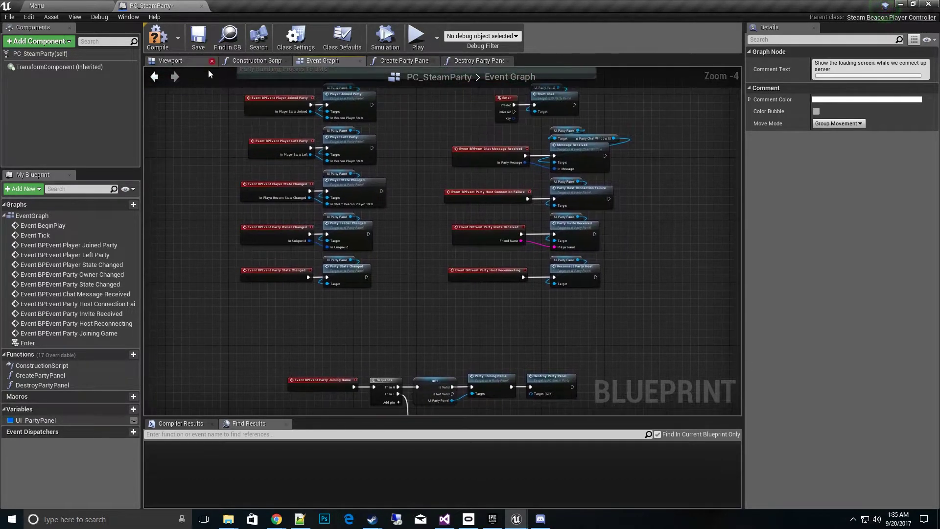
pyautogui.click(198, 40)
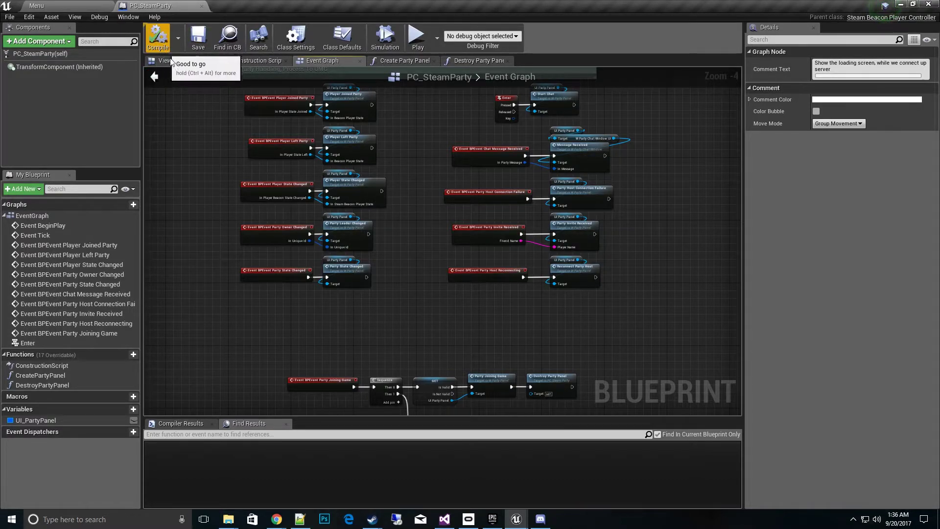
pyautogui.scroll(-2, 556, 356)
pyautogui.moveTo(594, 353); pyautogui.dragTo(593, 275, button='right')
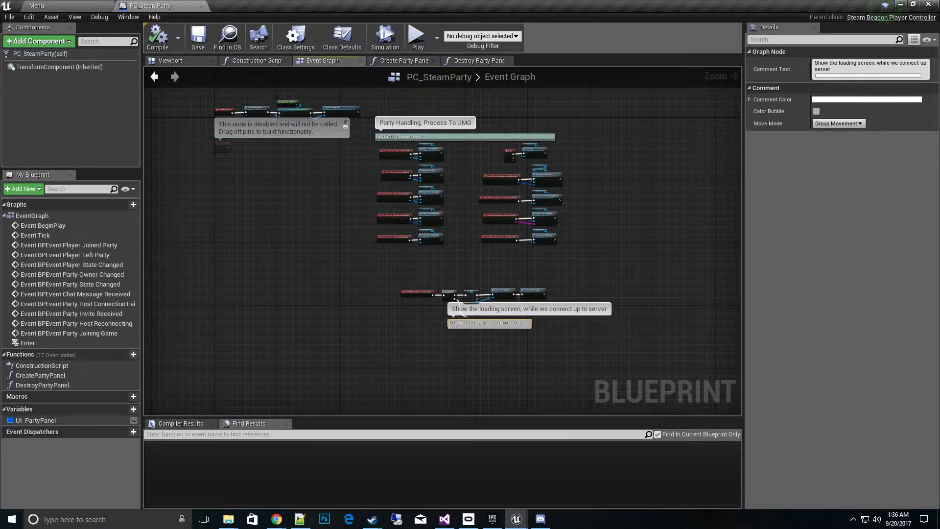
# Return to the level editor and open the WBP_HostGame widget from GenericShooter/UI/MainMenu/Widgets/Menus.
pyautogui.hotkey('alt', 'Tab')
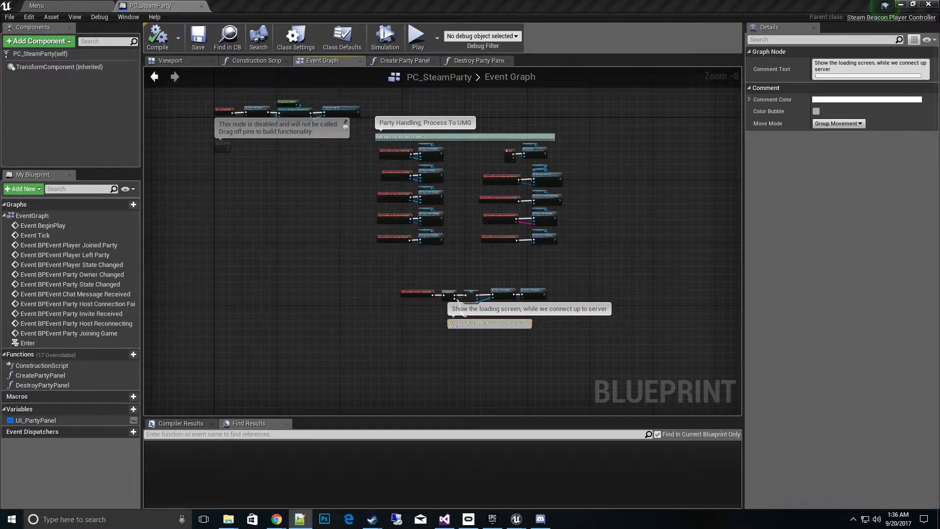
pyautogui.click(55, 6)
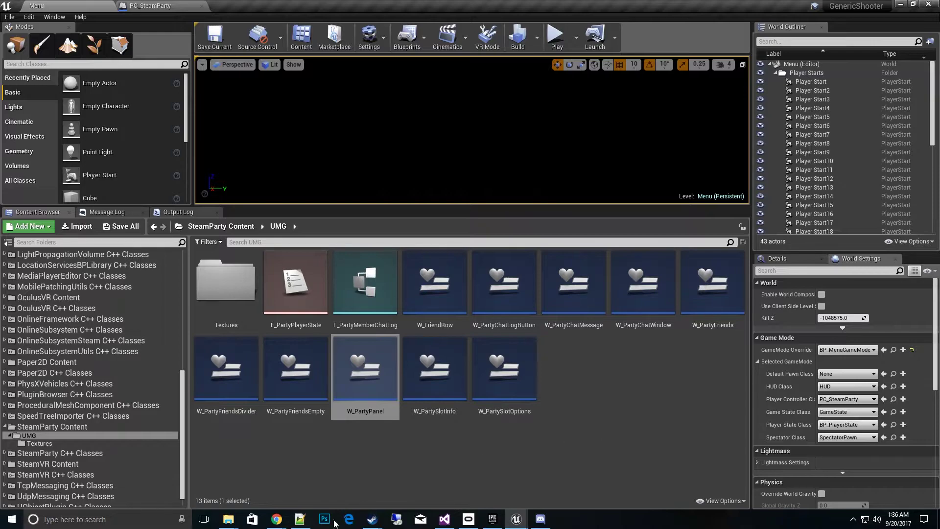
pyautogui.scroll(10, 158, 392)
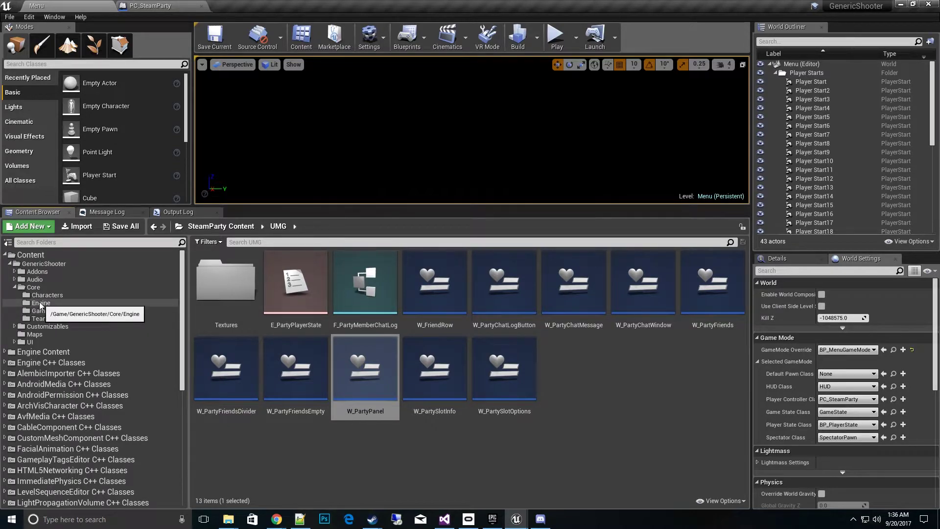
pyautogui.doubleClick(38, 343)
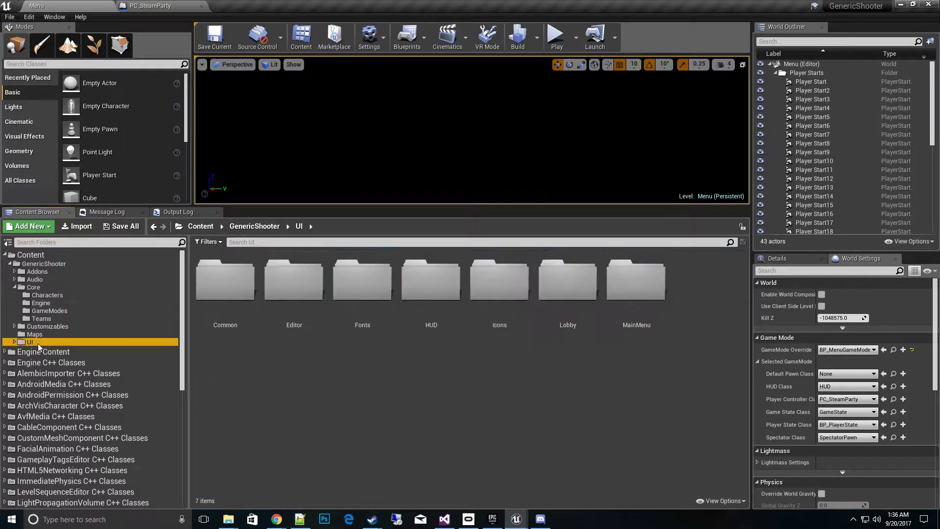
pyautogui.doubleClick(44, 396)
pyautogui.click(227, 295)
pyautogui.doubleClick(226, 296)
pyautogui.doubleClick(361, 294)
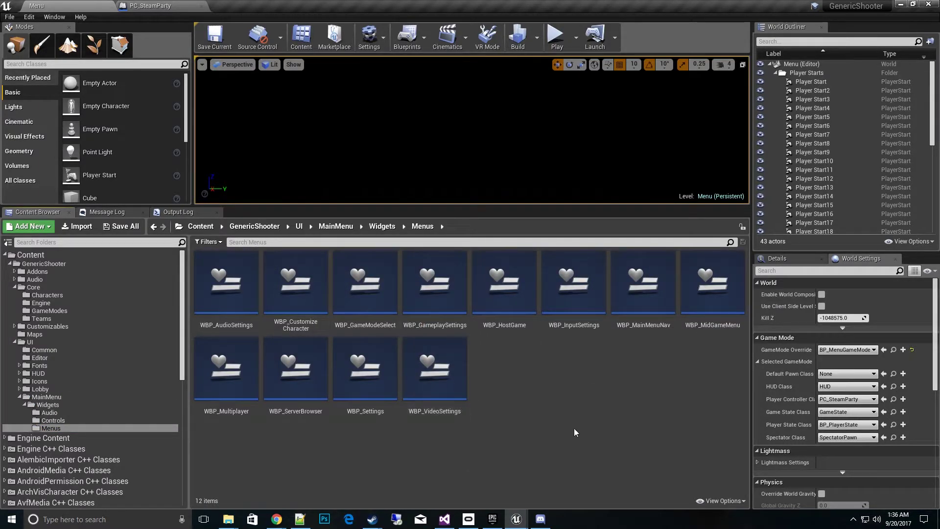
pyautogui.doubleClick(498, 292)
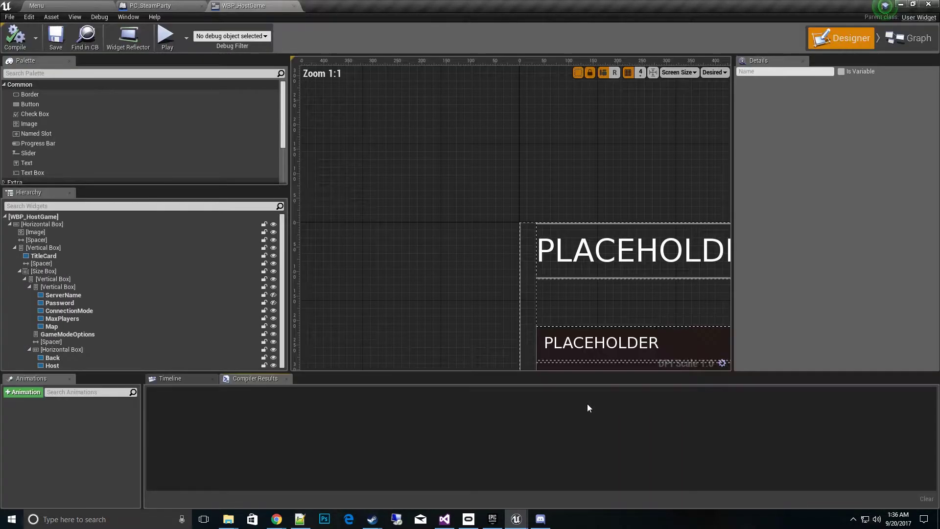
# Examine the WBP_HostGame designer layout and the option-building chains in its Rebuild Options graph.
pyautogui.moveTo(527, 213); pyautogui.dragTo(368, 128, button='right')
pyautogui.scroll(-2, 502, 244)
pyautogui.moveTo(502, 244); pyautogui.dragTo(453, 179, button='right')
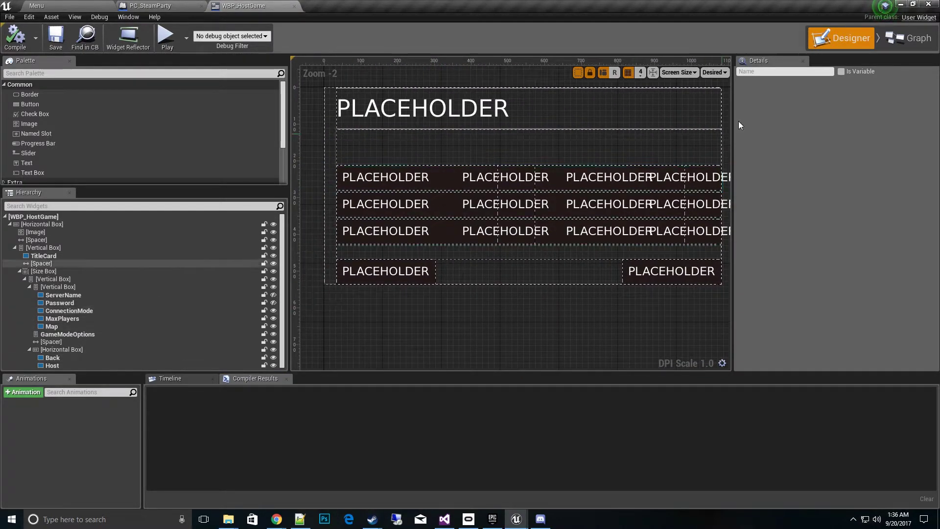
pyautogui.click(900, 39)
pyautogui.moveTo(566, 260); pyautogui.dragTo(719, 207, button='right')
pyautogui.scroll(-2, 477, 241)
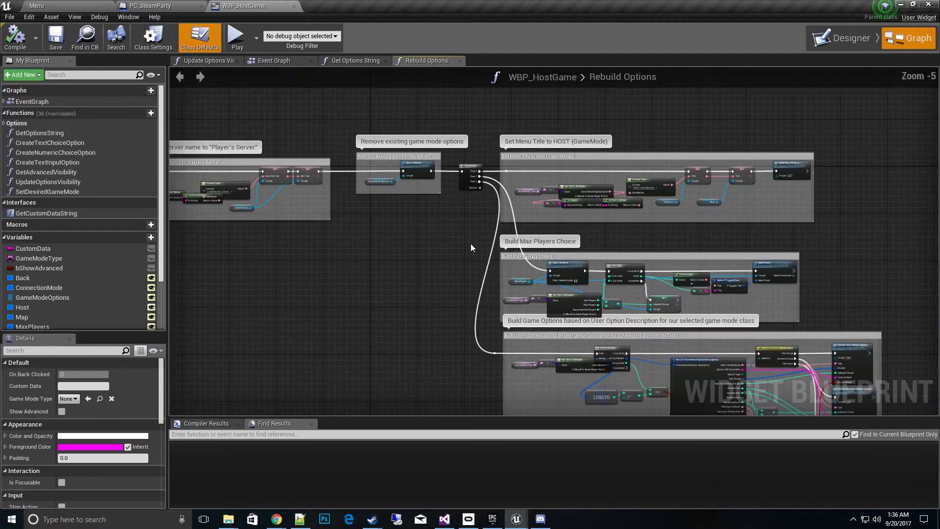
pyautogui.moveTo(478, 241); pyautogui.dragTo(694, 201, button='right')
pyautogui.moveTo(523, 253)
pyautogui.mouseDown(button='right')
pyautogui.moveTo(507, 278)
pyautogui.moveTo(513, 266)
pyautogui.mouseUp(button='right')
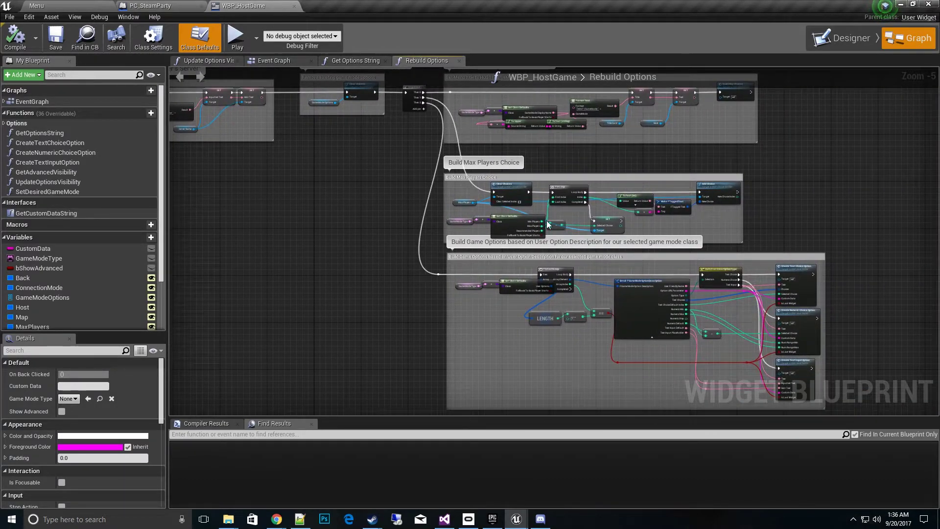
# Search all blueprints for "createsession" and go to the Create Session node in WBP_HostGame's Event Graph.
pyautogui.click(395, 430)
pyautogui.write('createsession')
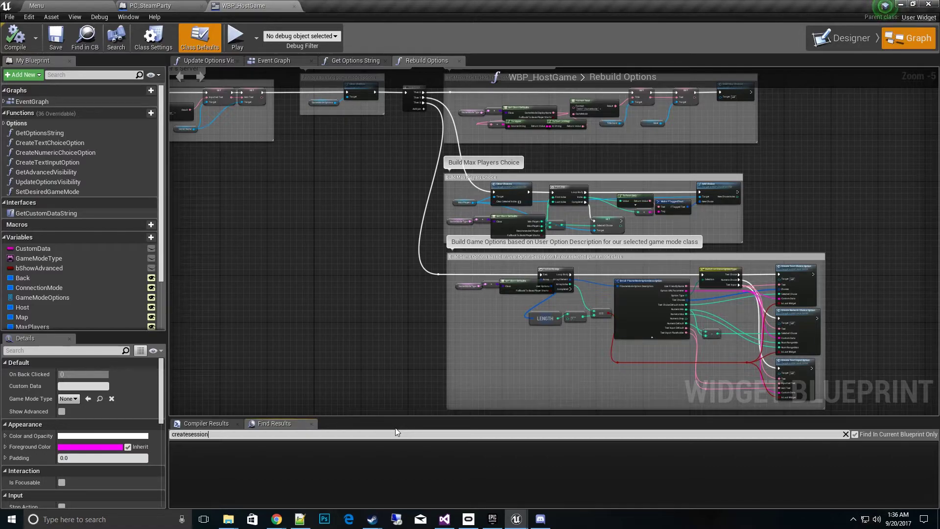
pyautogui.press('Return')
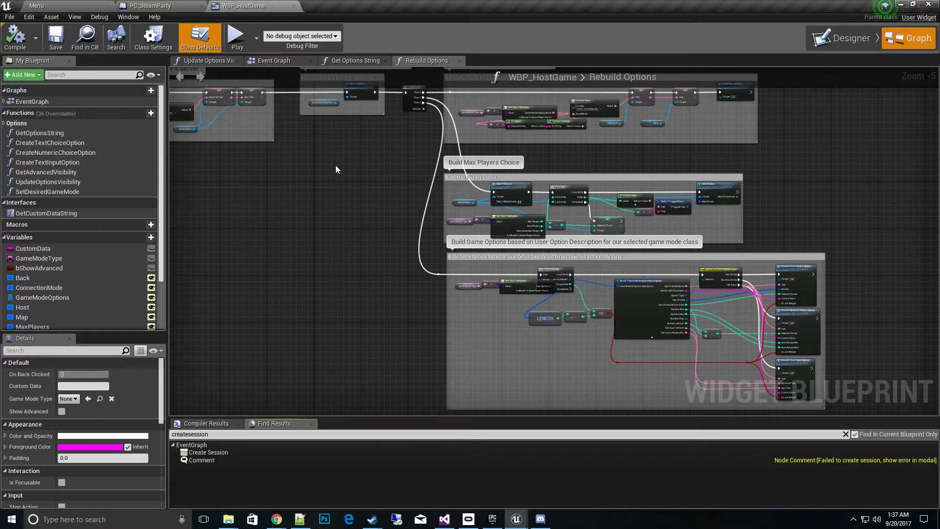
pyautogui.click(855, 434)
pyautogui.press('Return')
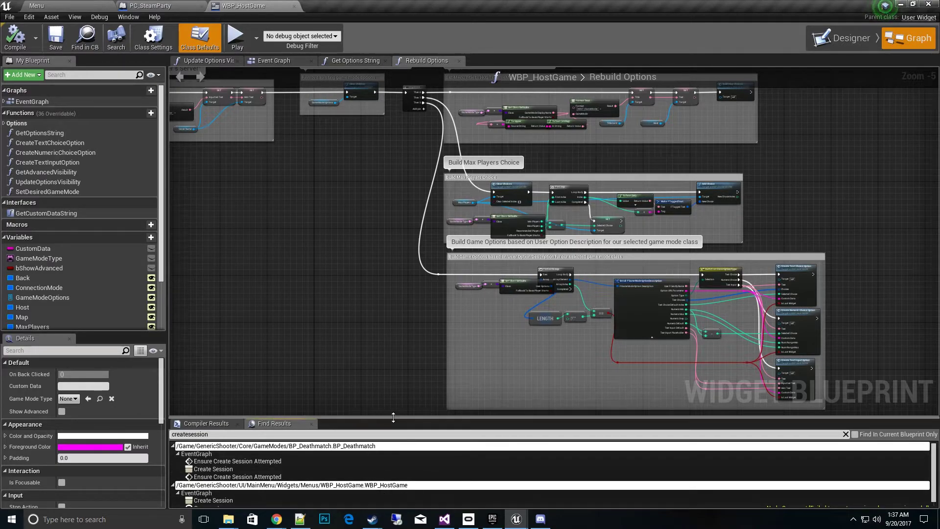
pyautogui.doubleClick(239, 495)
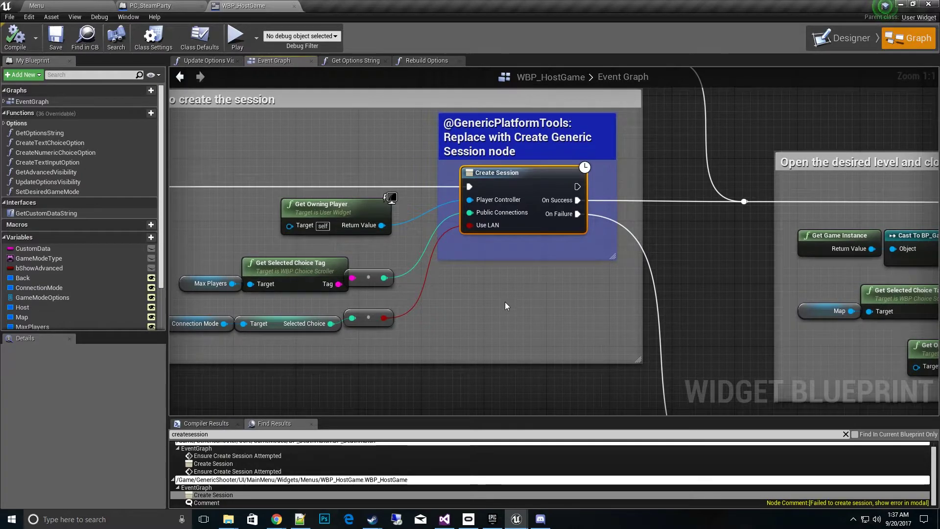
# Add a Steam Party Create Session Game node directly beneath the existing Create Session node.
pyautogui.rightClick(507, 301)
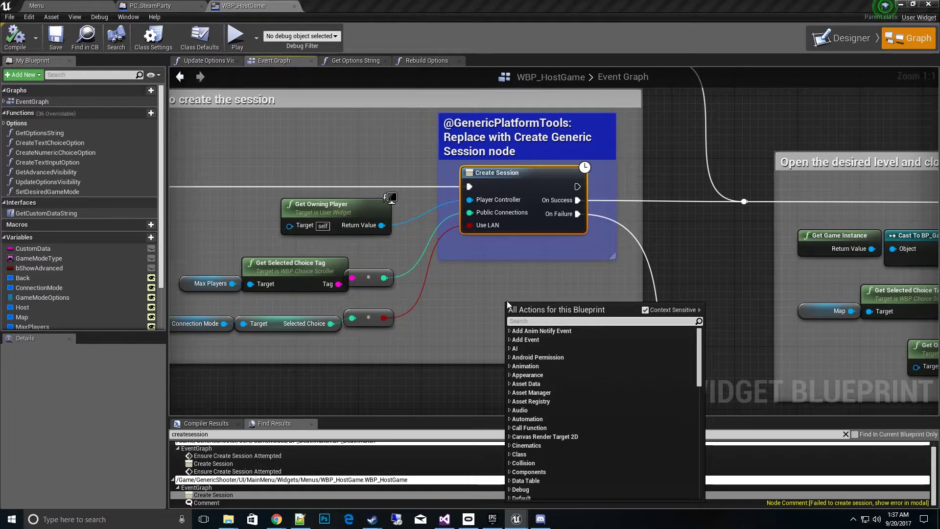
pyautogui.write('createse')
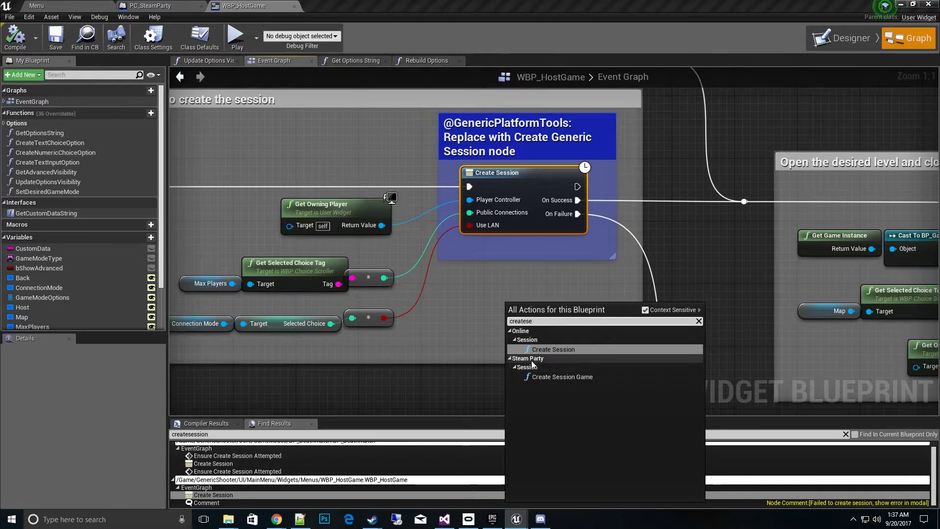
pyautogui.click(560, 376)
pyautogui.moveTo(563, 308); pyautogui.dragTo(516, 244)
# Transfer the execution, Player Controller, Public Connections, Use LAN, On Success and On Failure wires from Create Session to Create Session Game.
pyautogui.keyDown('ctrl'); pyautogui.moveTo(469, 186); pyautogui.dragTo(468, 256); pyautogui.keyUp('ctrl')
pyautogui.keyDown('ctrl'); pyautogui.moveTo(472, 203); pyautogui.dragTo(470, 268); pyautogui.keyUp('ctrl')
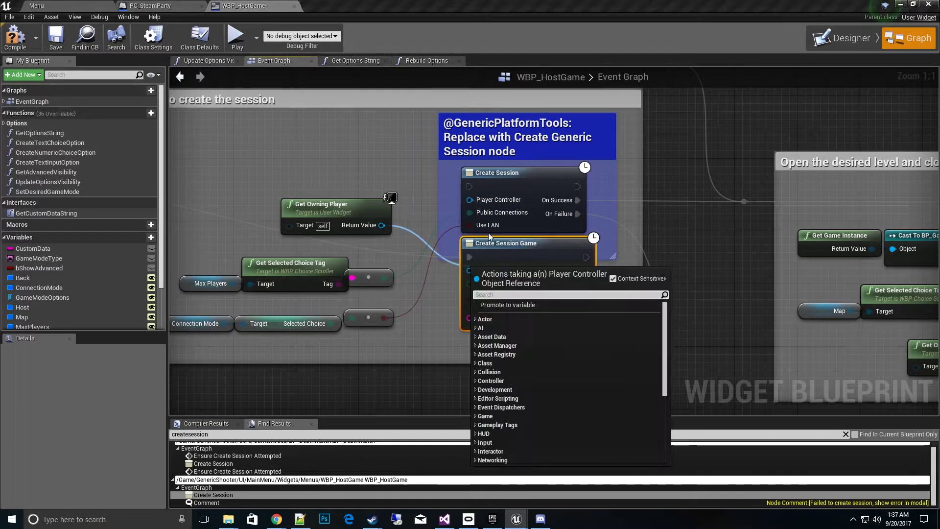
pyautogui.click(384, 232)
pyautogui.moveTo(385, 232); pyautogui.dragTo(469, 270)
pyautogui.keyDown('ctrl'); pyautogui.moveTo(475, 218); pyautogui.dragTo(469, 284); pyautogui.keyUp('ctrl')
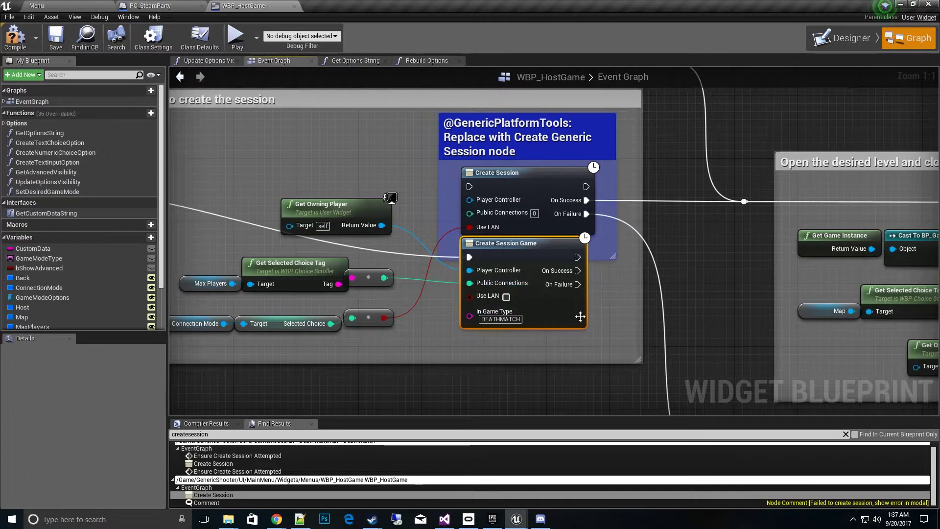
pyautogui.keyDown('ctrl'); pyautogui.moveTo(469, 226); pyautogui.dragTo(470, 296); pyautogui.keyUp('ctrl')
pyautogui.keyDown('ctrl'); pyautogui.moveTo(586, 213); pyautogui.dragTo(578, 284); pyautogui.keyUp('ctrl')
pyautogui.keyDown('ctrl'); pyautogui.moveTo(586, 200); pyautogui.dragTo(578, 270); pyautogui.keyUp('ctrl')
# Delete the old Create Session node and move Create Session Game into its place inside the GenericPlatformTools comment.
pyautogui.moveTo(638, 199); pyautogui.dragTo(679, 242, button='right')
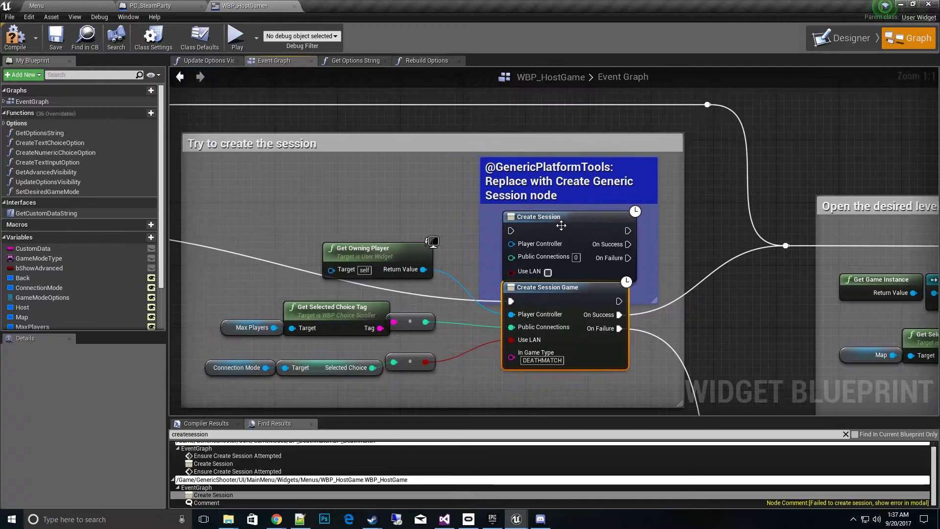
pyautogui.moveTo(568, 234); pyautogui.dragTo(379, 132)
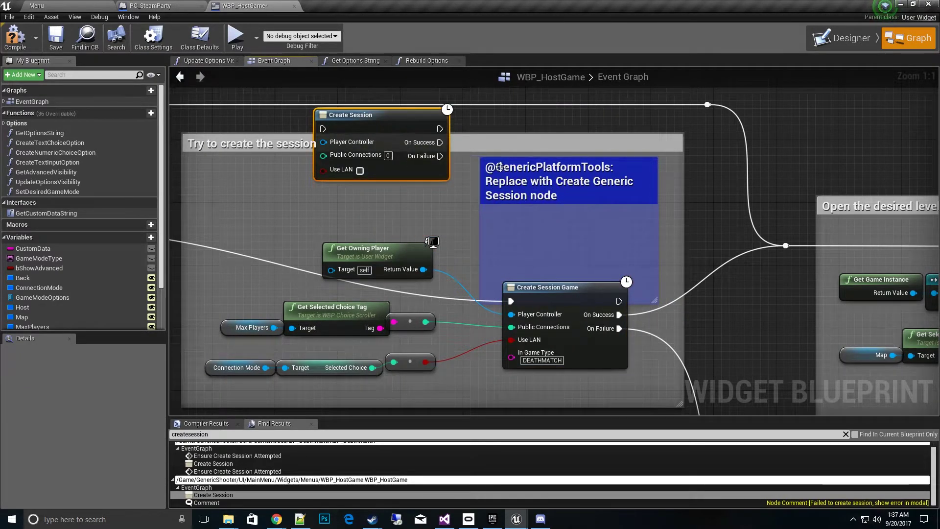
pyautogui.moveTo(380, 132); pyautogui.dragTo(358, 205, button='right')
pyautogui.press('Delete')
pyautogui.moveTo(524, 363); pyautogui.dragTo(524, 294)
pyautogui.moveTo(525, 396); pyautogui.dragTo(572, 285, button='right')
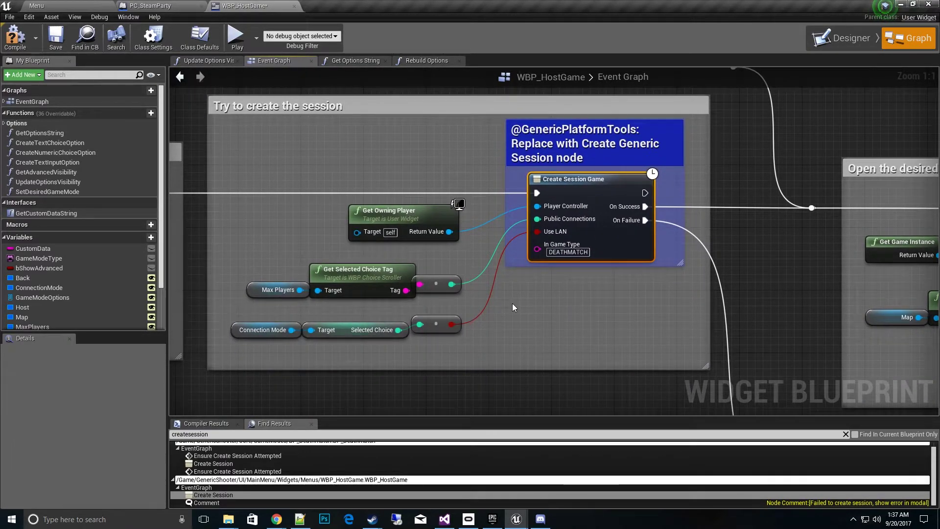
# Review the Create Session Game node's In Game Type input and the branches following its success and failure outputs.
pyautogui.moveTo(559, 257); pyautogui.dragTo(539, 221, button='right')
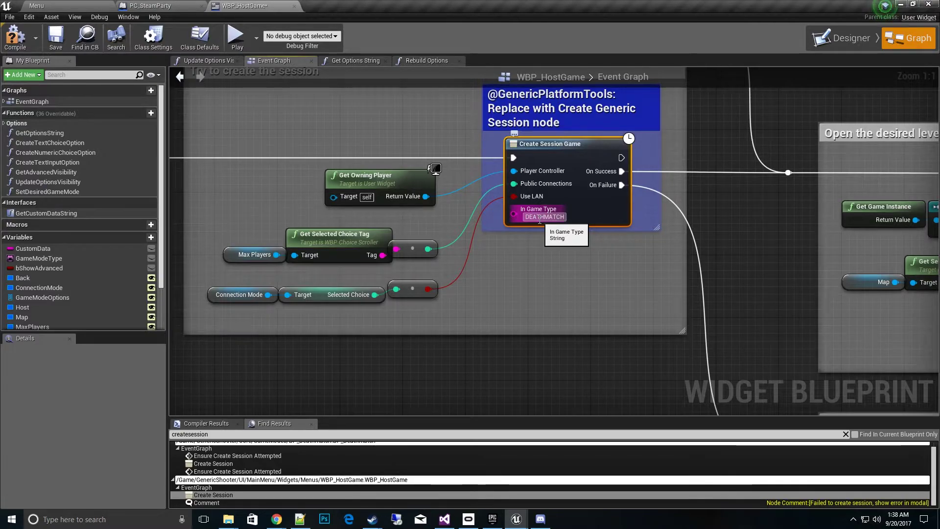
pyautogui.moveTo(539, 220)
pyautogui.mouseDown(button='right')
pyautogui.moveTo(512, 185)
pyautogui.moveTo(551, 223)
pyautogui.mouseUp(button='right')
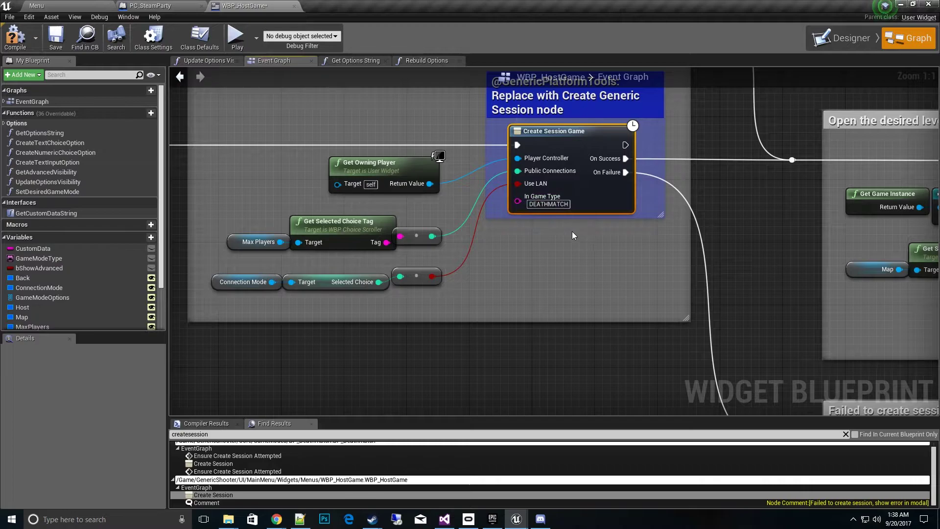
pyautogui.moveTo(643, 277); pyautogui.dragTo(616, 295, button='right')
pyautogui.scroll(-2, 563, 274)
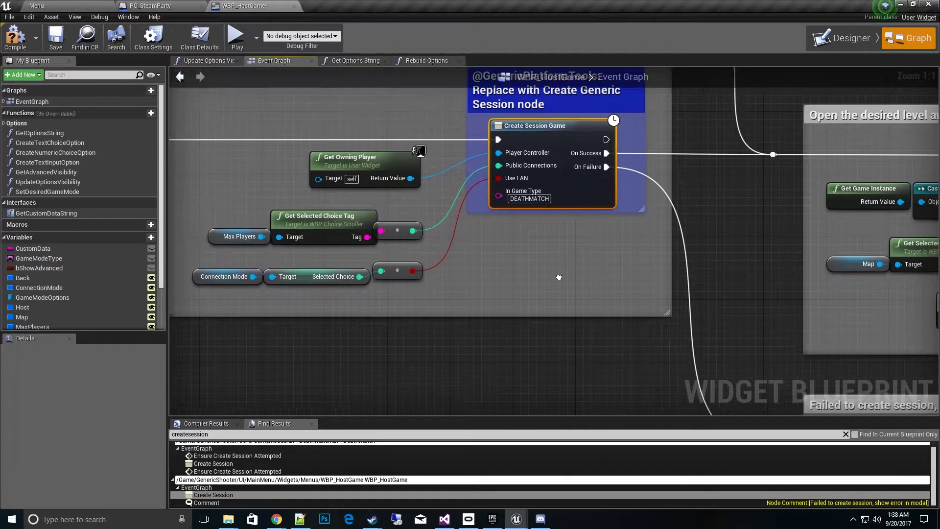
pyautogui.moveTo(601, 328); pyautogui.dragTo(565, 271, button='right')
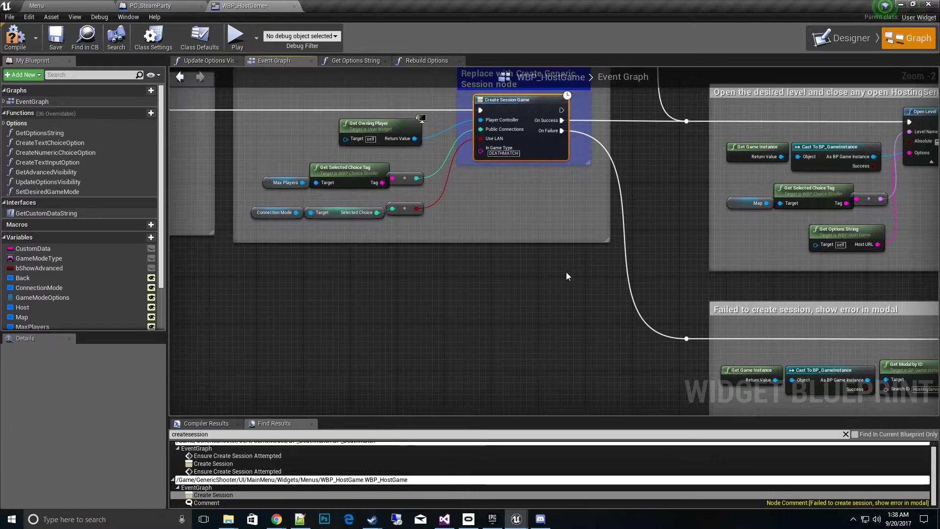
pyautogui.moveTo(527, 299); pyautogui.dragTo(494, 353, button='right')
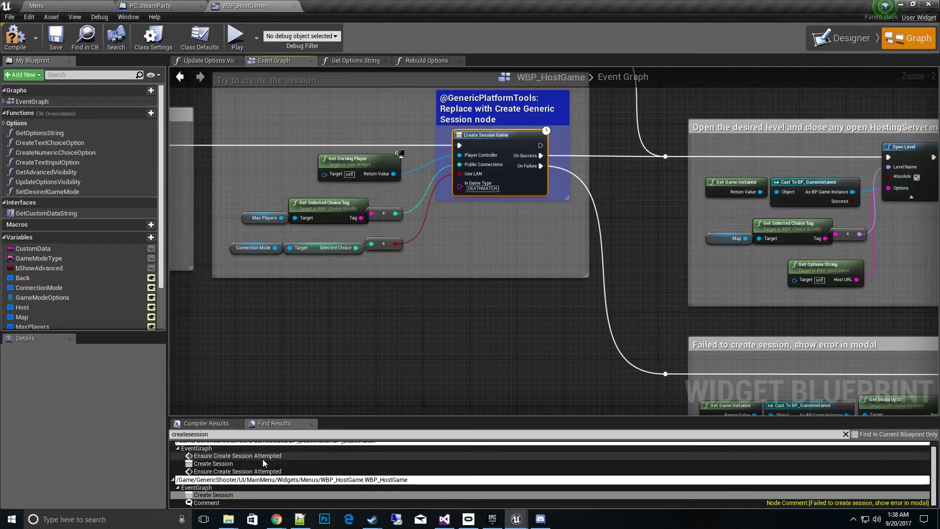
# Search all blueprints for "findsession" and open the Find Sessions node in WBP_ServerBrowser's Event Graph.
pyautogui.click(191, 436)
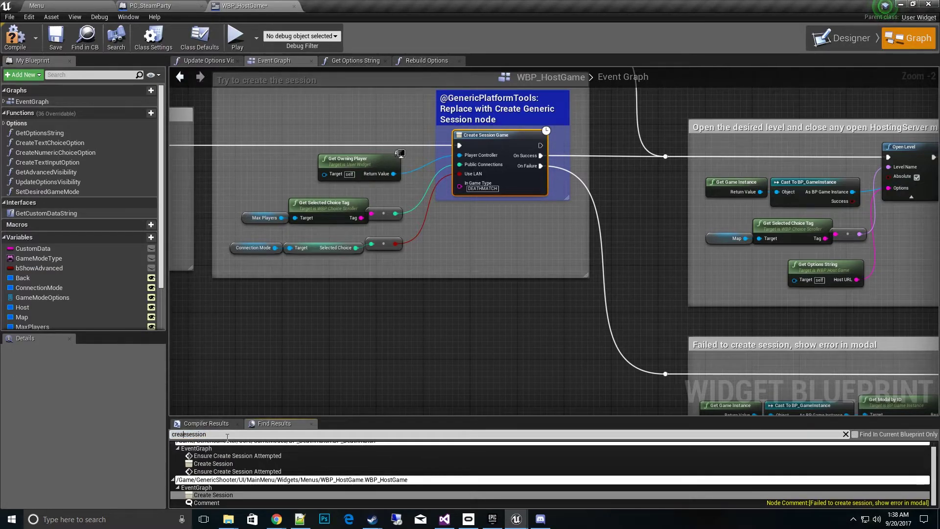
pyautogui.press('BackSpace')
pyautogui.press('BackSpace')
pyautogui.press('BackSpace')
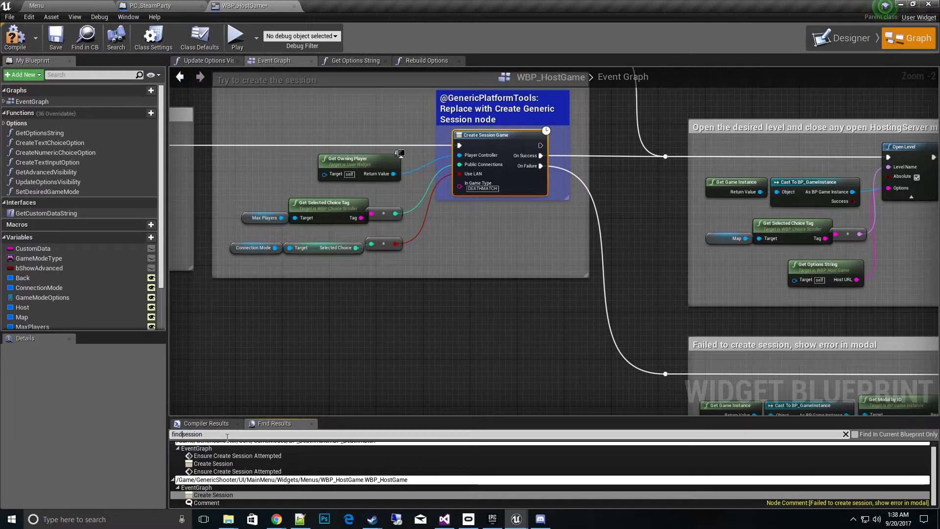
pyautogui.press('Return')
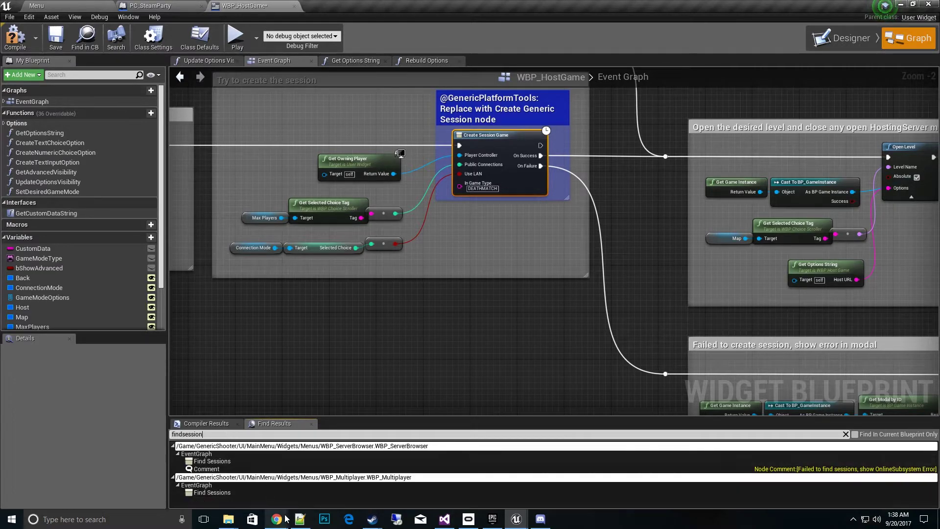
pyautogui.doubleClick(222, 461)
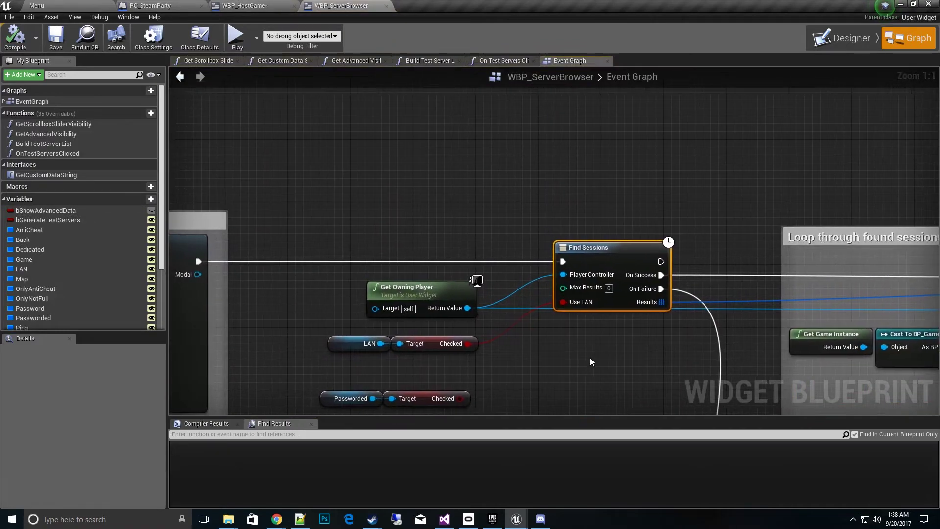
# Add a Steam Party Find Sessions Game node beneath the existing Find Sessions node.
pyautogui.rightClick(557, 324)
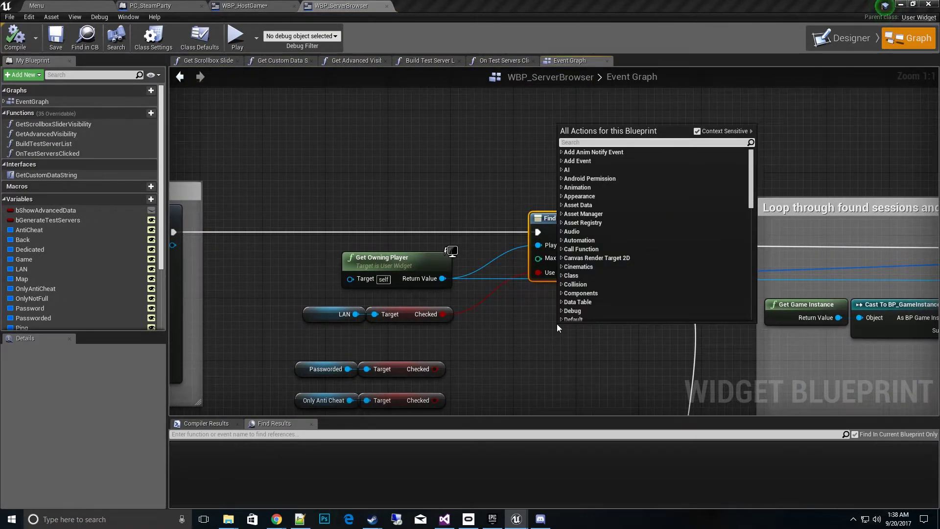
pyautogui.write('finds')
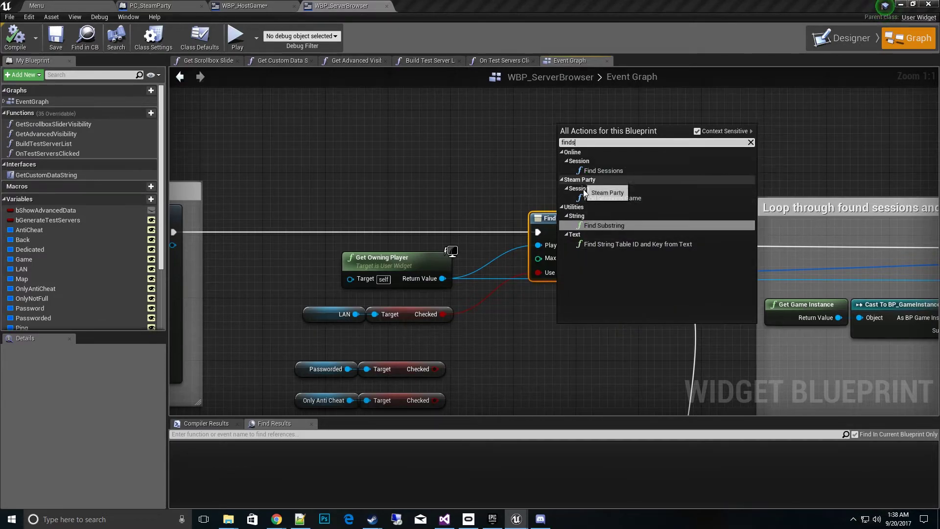
pyautogui.click(612, 198)
pyautogui.moveTo(599, 355); pyautogui.dragTo(565, 328)
# Transfer the execution, Player Controller, Use LAN, On Success, On Failure and Results wires from Find Sessions to Find Sessions Game.
pyautogui.moveTo(679, 329); pyautogui.dragTo(689, 278, button='right')
pyautogui.keyDown('ctrl'); pyautogui.moveTo(647, 225); pyautogui.dragTo(654, 301); pyautogui.keyUp('ctrl')
pyautogui.keyDown('ctrl'); pyautogui.moveTo(645, 209); pyautogui.dragTo(654, 287); pyautogui.keyUp('ctrl')
pyautogui.keyDown('ctrl'); pyautogui.moveTo(645, 195); pyautogui.dragTo(654, 274); pyautogui.keyUp('ctrl')
pyautogui.moveTo(521, 348); pyautogui.dragTo(567, 334, button='right')
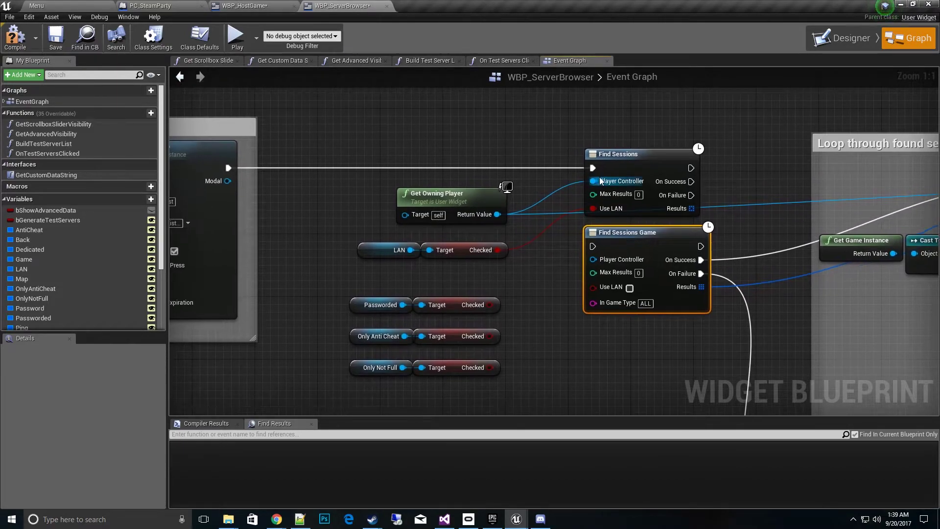
pyautogui.keyDown('ctrl'); pyautogui.moveTo(593, 181); pyautogui.dragTo(595, 261); pyautogui.keyUp('ctrl')
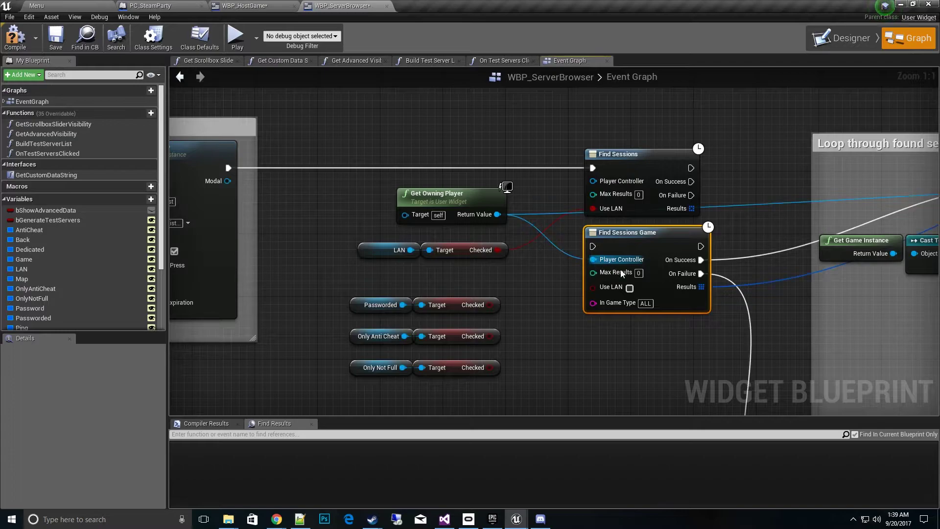
pyautogui.keyDown('ctrl'); pyautogui.moveTo(592, 209); pyautogui.dragTo(592, 288); pyautogui.keyUp('ctrl')
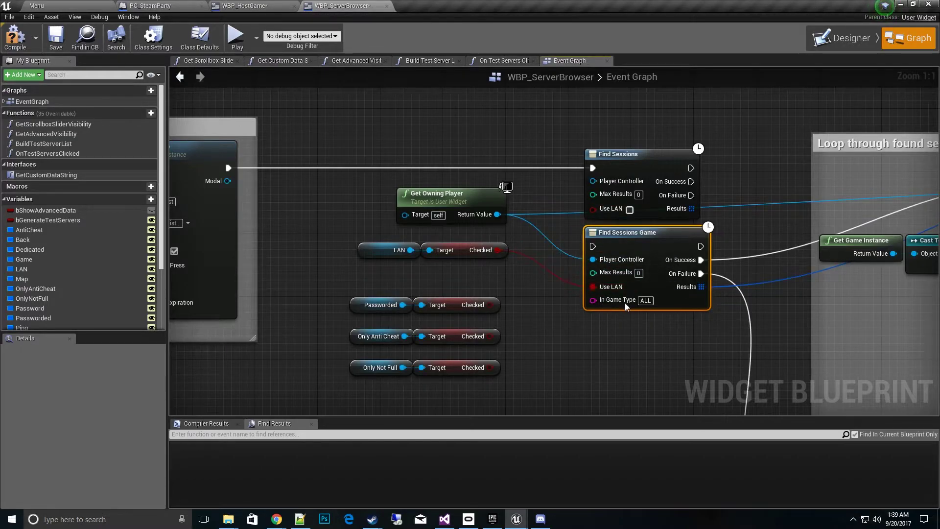
pyautogui.keyDown('ctrl'); pyautogui.moveTo(594, 168); pyautogui.dragTo(594, 247); pyautogui.keyUp('ctrl')
# Delete the old Find Sessions node and move Find Sessions Game into its place in the chain.
pyautogui.moveTo(684, 155); pyautogui.dragTo(667, 222, button='right')
pyautogui.moveTo(668, 222); pyautogui.dragTo(632, 101)
pyautogui.press('Delete')
pyautogui.moveTo(620, 295); pyautogui.dragTo(612, 225)
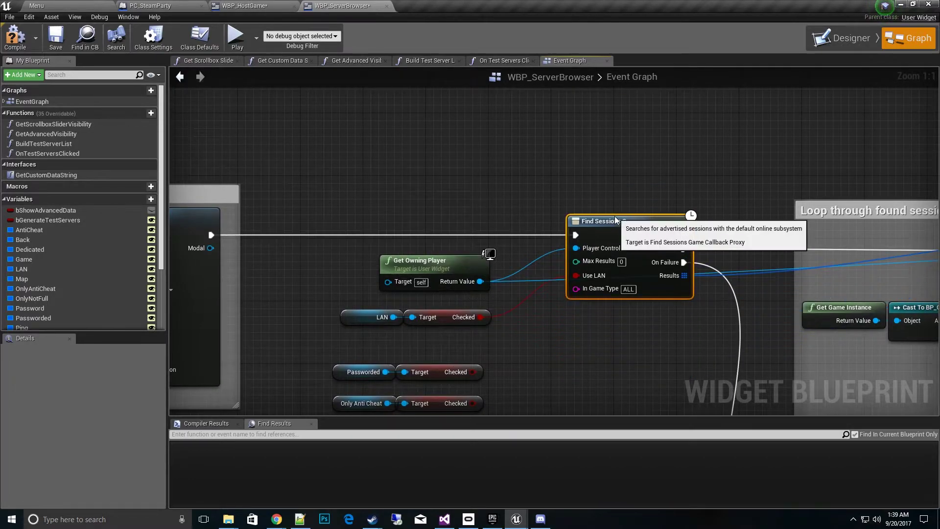
# Search WBP_ServerBrowser for "joinsession" and open the Join Session node in its Event Graph.
pyautogui.moveTo(595, 358); pyautogui.dragTo(622, 319, button='right')
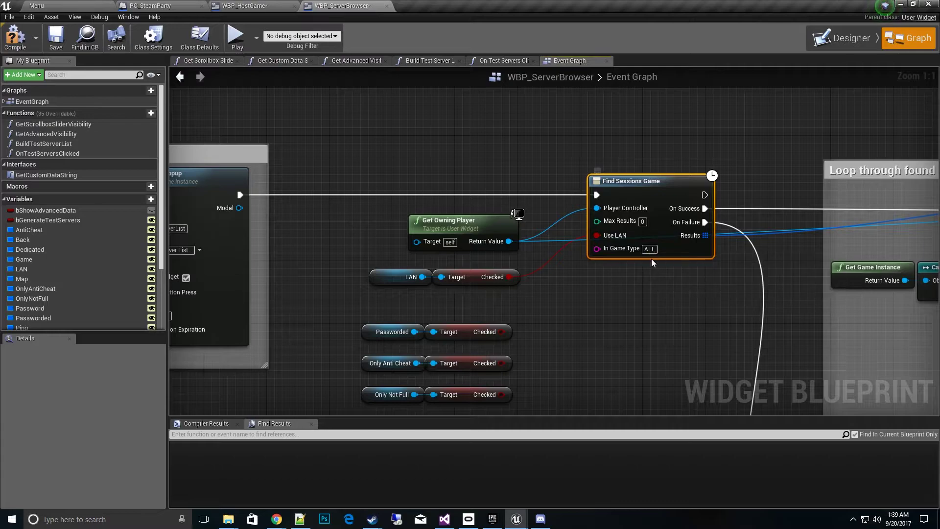
pyautogui.moveTo(630, 261); pyautogui.dragTo(603, 269, button='right')
pyautogui.scroll(-2, 605, 293)
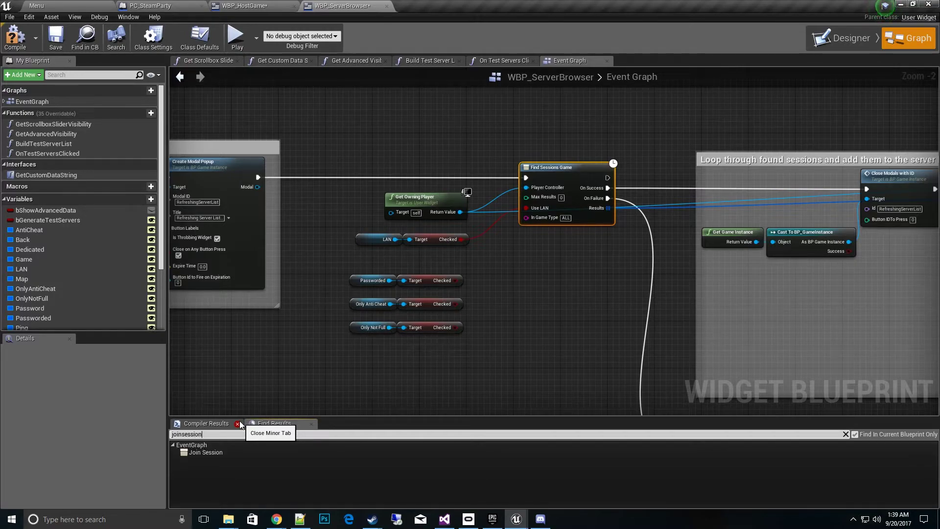
pyautogui.click(228, 453)
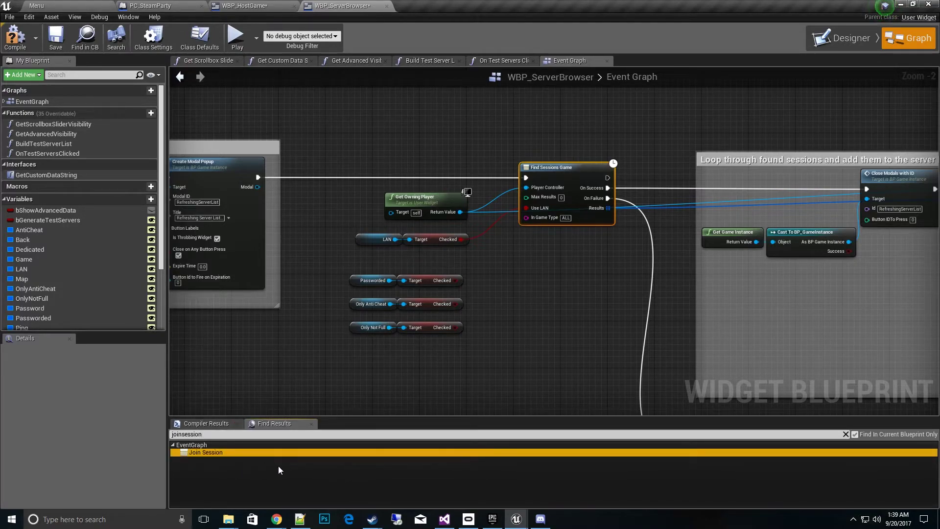
pyautogui.doubleClick(268, 454)
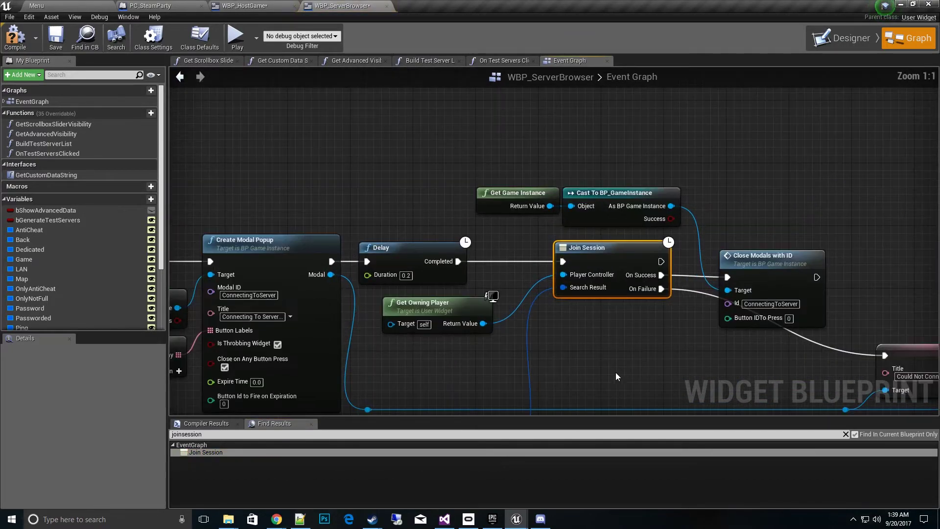
# Add a Steam Party Join Session Game node directly beneath the existing Join Session node.
pyautogui.moveTo(588, 268); pyautogui.dragTo(533, 237, button='right')
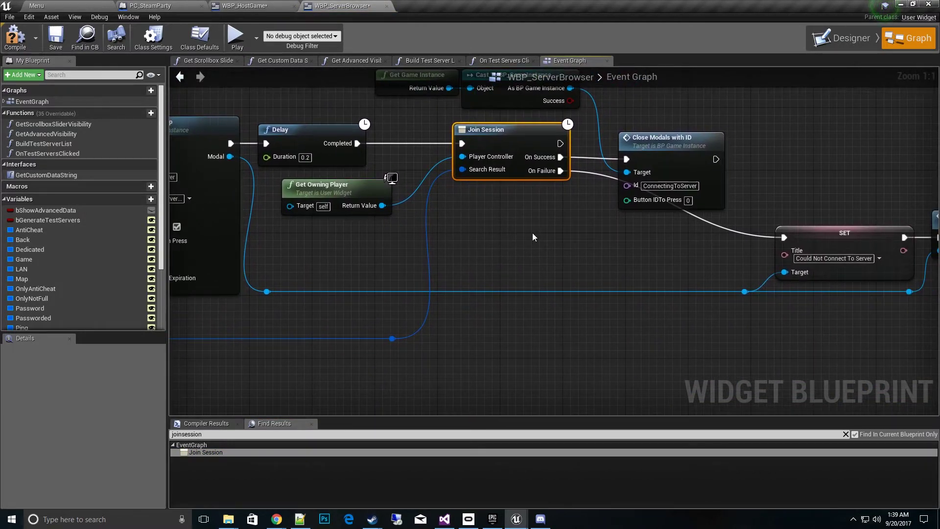
pyautogui.rightClick(459, 216)
pyautogui.write('joins')
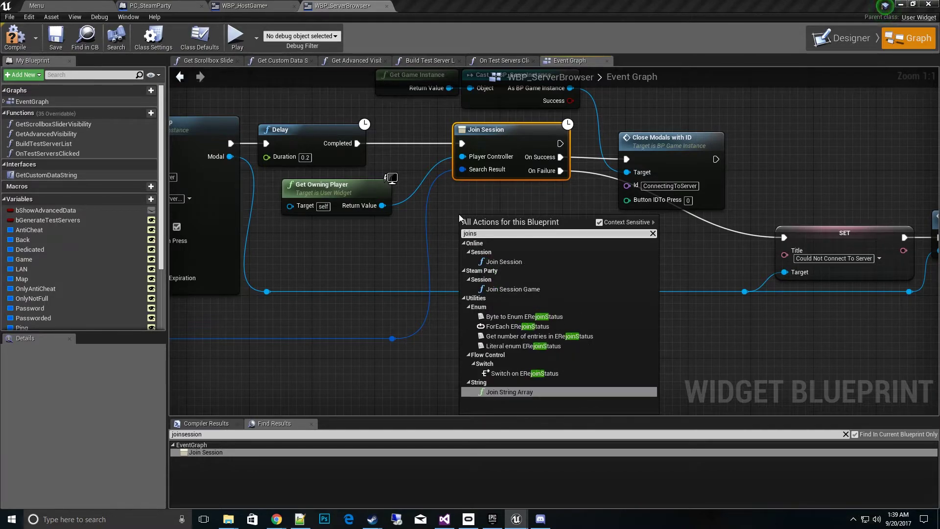
pyautogui.click(524, 289)
pyautogui.moveTo(537, 268); pyautogui.dragTo(530, 237)
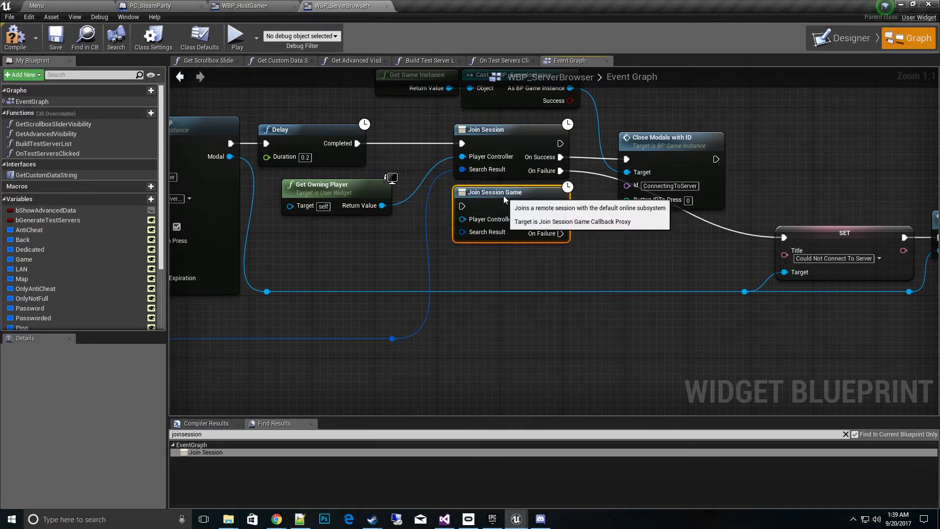
# Transfer the execution, Player Controller, Search Result, On Success and On Failure wires to Join Session Game and remove the old Join Session node.
pyautogui.keyDown('ctrl'); pyautogui.moveTo(462, 156); pyautogui.dragTo(462, 232); pyautogui.keyUp('ctrl')
pyautogui.keyDown('ctrl'); pyautogui.moveTo(561, 170); pyautogui.dragTo(562, 235); pyautogui.keyUp('ctrl')
pyautogui.keyDown('ctrl'); pyautogui.moveTo(561, 163); pyautogui.dragTo(560, 227); pyautogui.keyUp('ctrl')
pyautogui.keyDown('ctrl'); pyautogui.moveTo(462, 151); pyautogui.dragTo(462, 213); pyautogui.keyUp('ctrl')
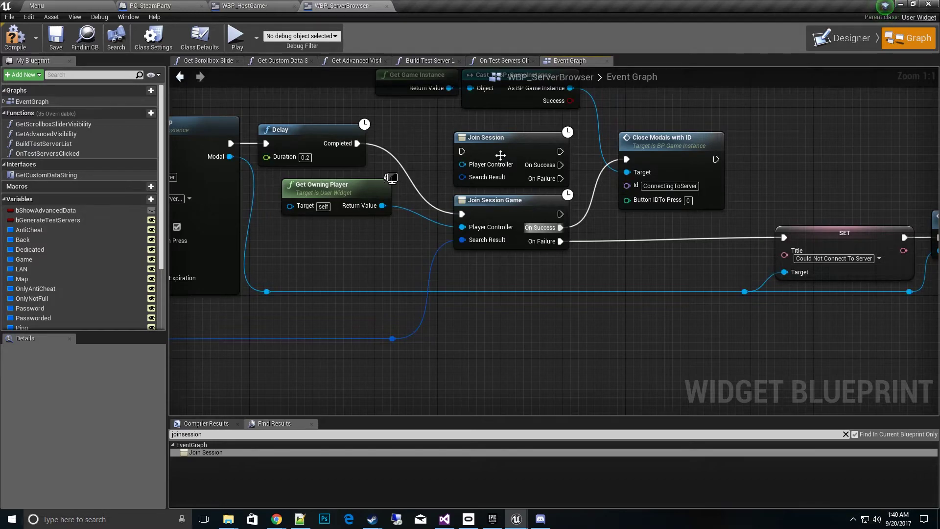
pyautogui.click(620, 209)
pyautogui.click(489, 138)
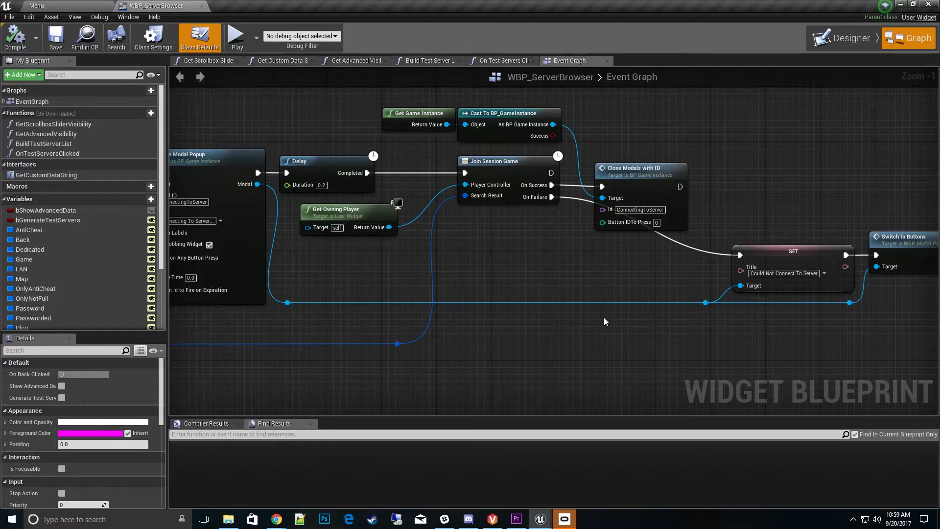
# Return to the Menu level's content and open the WBP_Multiplayer widget from the Menus folder.
pyautogui.moveTo(603, 320); pyautogui.dragTo(649, 331, button='right')
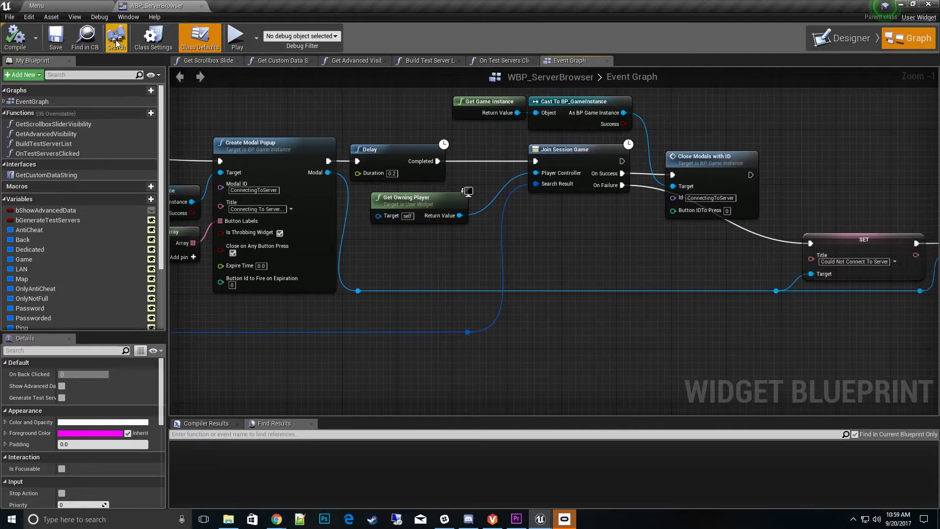
pyautogui.click(71, 6)
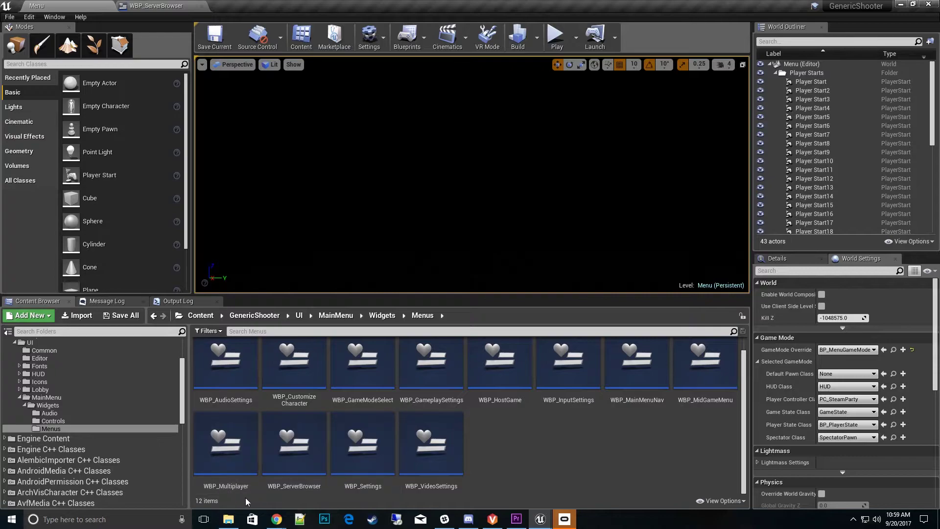
pyautogui.click(230, 442)
pyautogui.doubleClick(231, 442)
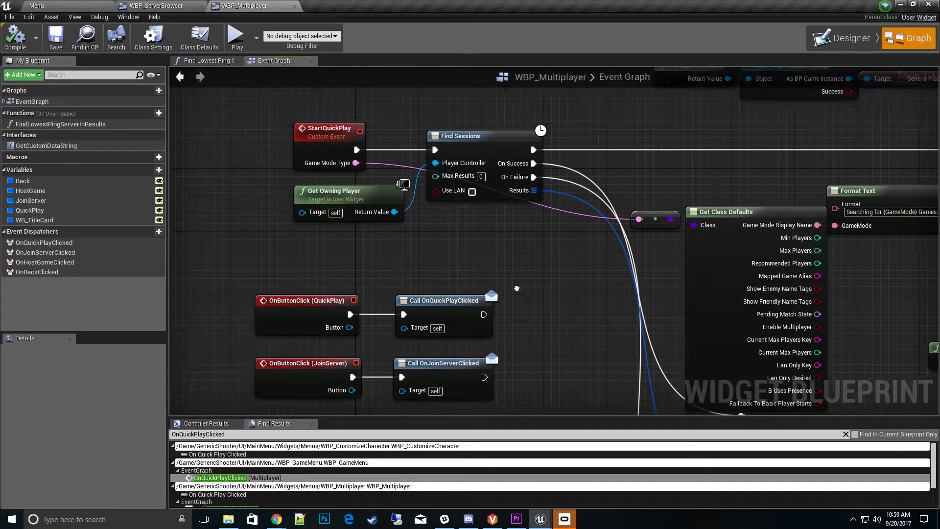
# Add a Steam Party Find Sessions Game node beneath the Find Sessions node of the StartQuickPlay event.
pyautogui.scroll(-1, 501, 277)
pyautogui.moveTo(516, 289); pyautogui.dragTo(612, 315, button='right')
pyautogui.scroll(1, 514, 293)
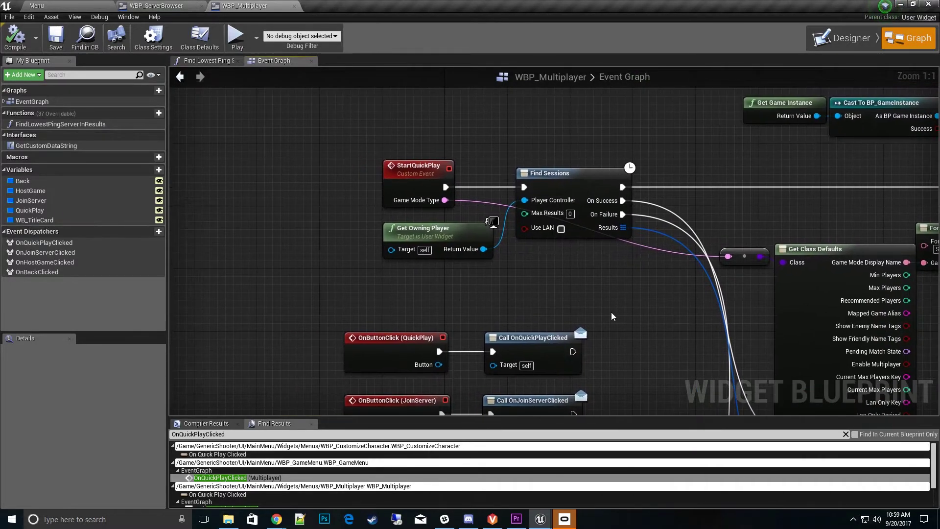
pyautogui.rightClick(565, 268)
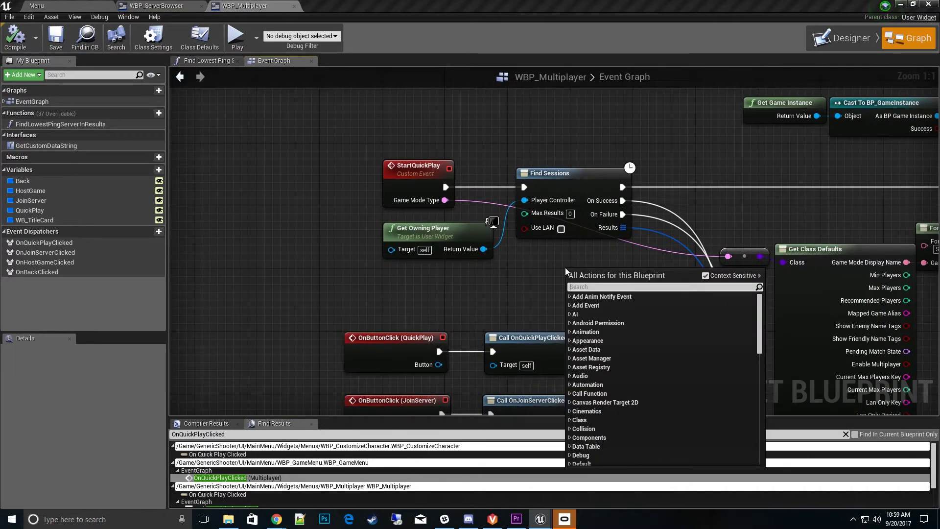
pyautogui.write('gin')
pyautogui.press('BackSpace')
pyautogui.press('BackSpace')
pyautogui.press('BackSpace')
pyautogui.write('find')
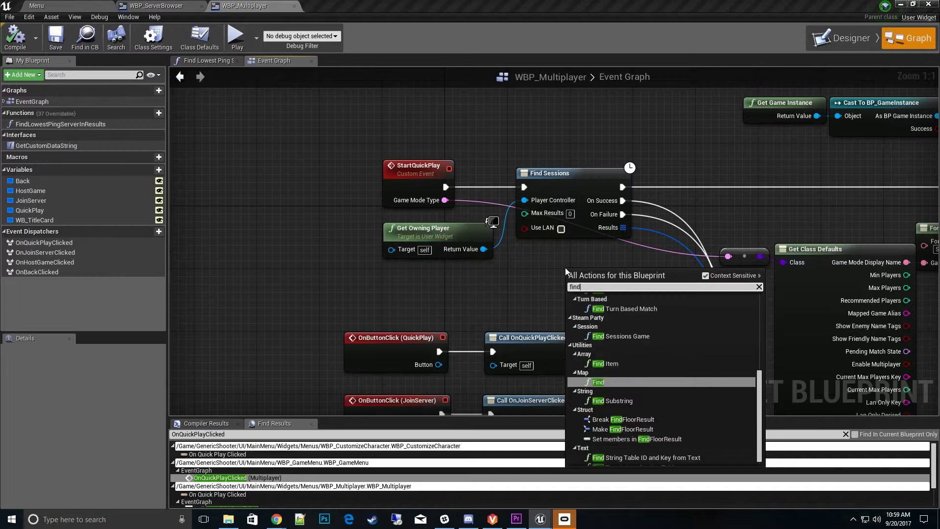
pyautogui.write('sess')
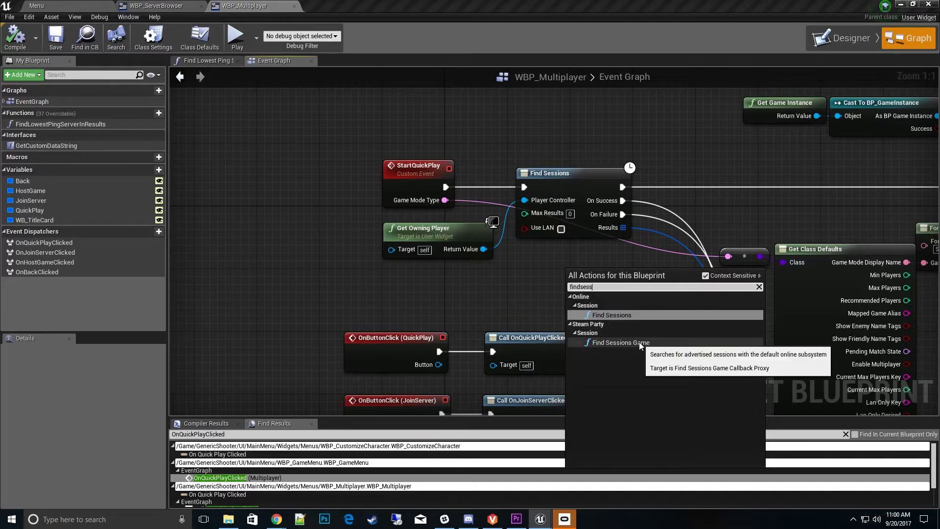
pyautogui.click(637, 342)
pyautogui.moveTo(578, 273); pyautogui.dragTo(538, 242)
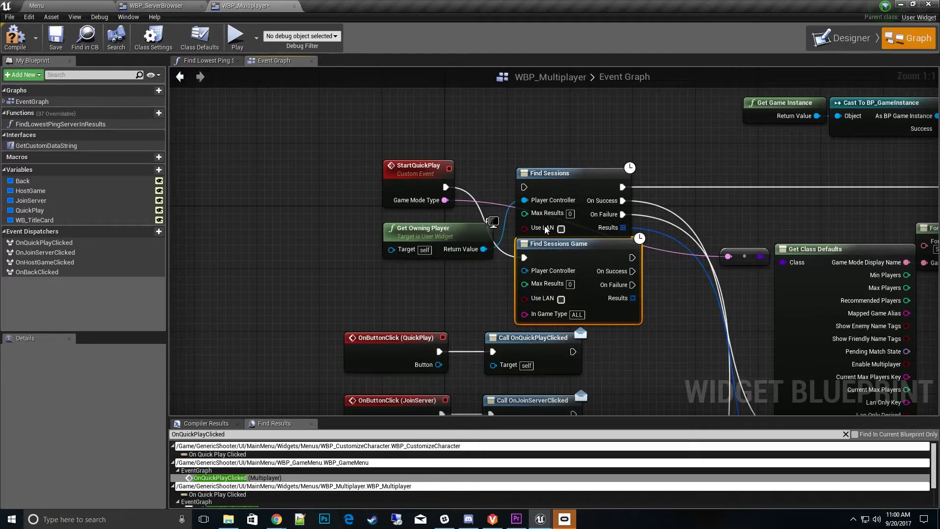
# Transfer the Player Controller, execution output, On Success, On Failure and Results wires from Find Sessions to Find Sessions Game.
pyautogui.keyDown('ctrl'); pyautogui.moveTo(525, 201); pyautogui.dragTo(524, 271); pyautogui.keyUp('ctrl')
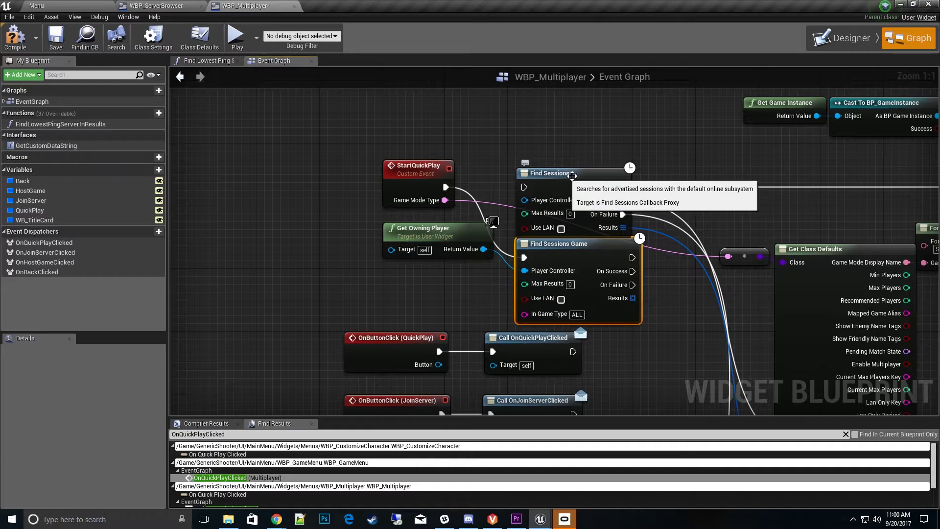
pyautogui.keyDown('ctrl'); pyautogui.moveTo(622, 187); pyautogui.dragTo(632, 259); pyautogui.keyUp('ctrl')
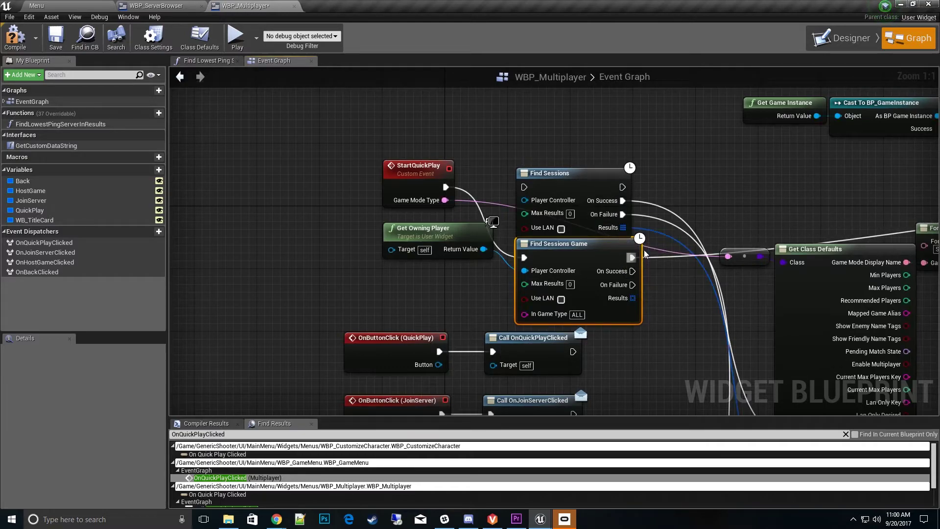
pyautogui.keyDown('ctrl'); pyautogui.moveTo(624, 188); pyautogui.dragTo(632, 224); pyautogui.keyUp('ctrl')
pyautogui.keyDown('ctrl'); pyautogui.moveTo(625, 174); pyautogui.dragTo(632, 238); pyautogui.keyUp('ctrl')
pyautogui.click(578, 126)
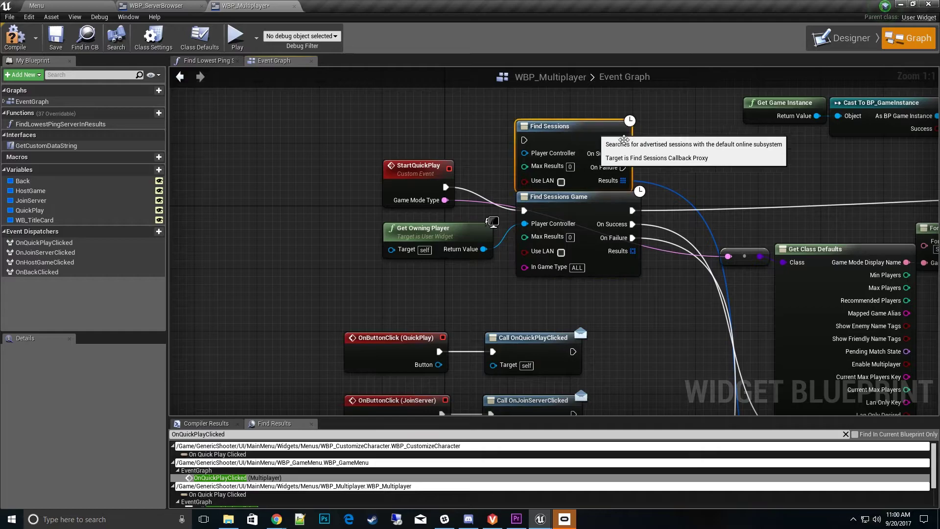
pyautogui.moveTo(649, 139); pyautogui.dragTo(682, 178, button='right')
pyautogui.moveTo(600, 165); pyautogui.dragTo(587, 109)
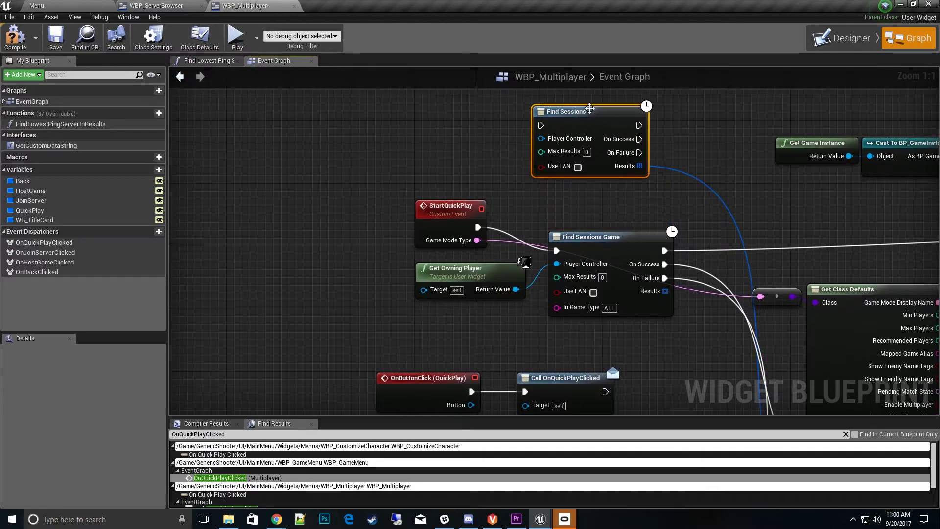
pyautogui.keyDown('ctrl'); pyautogui.moveTo(639, 166); pyautogui.dragTo(665, 291); pyautogui.keyUp('ctrl')
# Align Find Sessions Game with the StartQuickPlay chain and delete the old Find Sessions node.
pyautogui.moveTo(598, 241); pyautogui.dragTo(605, 218)
pyautogui.moveTo(649, 339); pyautogui.dragTo(589, 336, button='right')
pyautogui.moveTo(578, 275); pyautogui.dragTo(565, 365, button='right')
pyautogui.click(534, 170)
pyautogui.press('Delete')
# Add a Steam Party Join Session Game node beneath the Join Session node that follows Create Modal Popup.
pyautogui.moveTo(711, 290); pyautogui.dragTo(569, 218, button='right')
pyautogui.scroll(-3, 570, 223)
pyautogui.moveTo(888, 350); pyautogui.dragTo(564, 260, button='right')
pyautogui.moveTo(766, 325); pyautogui.dragTo(586, 190, button='right')
pyautogui.scroll(3, 583, 221)
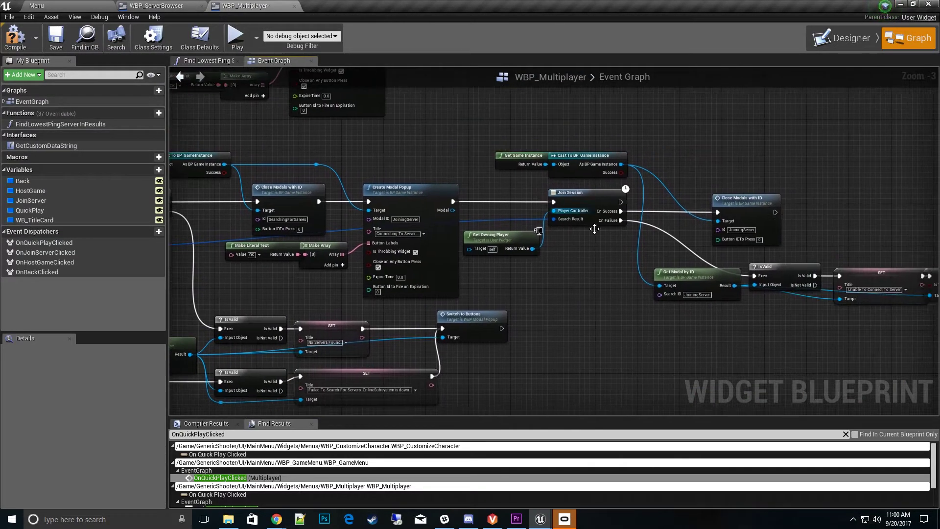
pyautogui.rightClick(589, 245)
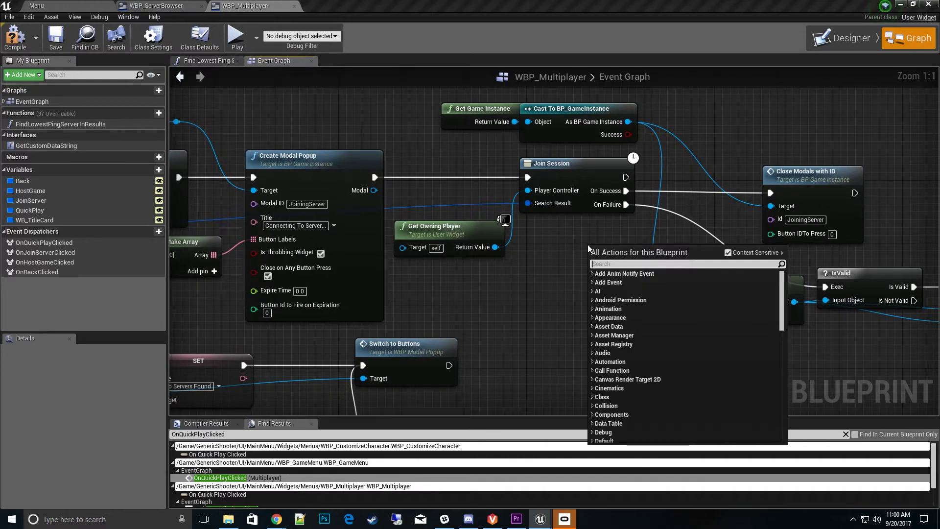
pyautogui.write('joinse')
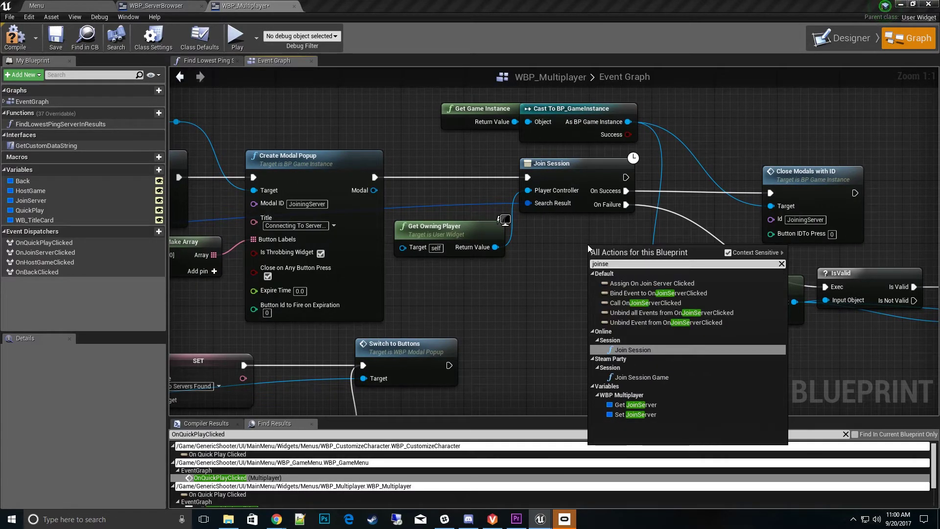
pyautogui.click(655, 378)
pyautogui.moveTo(630, 257); pyautogui.dragTo(561, 233)
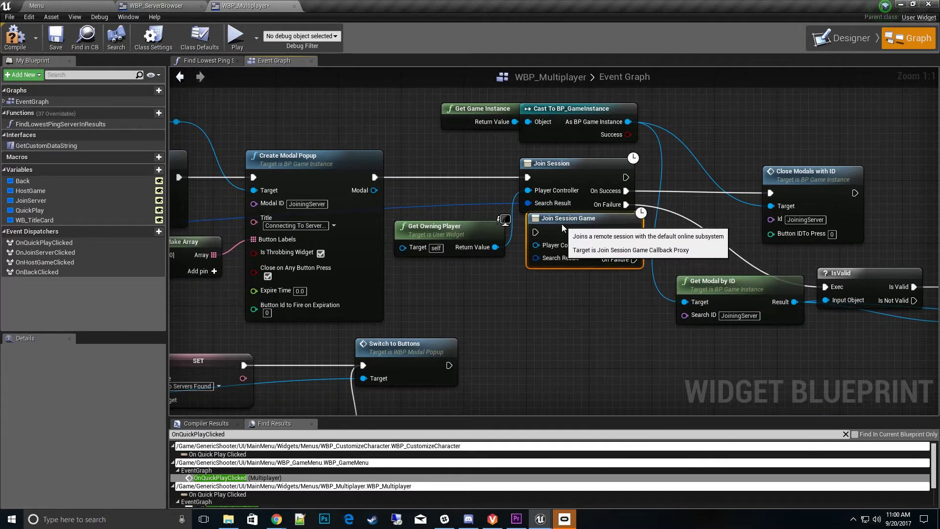
# Transfer the execution, On Success, On Failure, Player Controller and Search Result wires from Join Session to Join Session Game in WBP_Multiplayer.
pyautogui.keyDown('ctrl'); pyautogui.moveTo(527, 177); pyautogui.dragTo(529, 238); pyautogui.keyUp('ctrl')
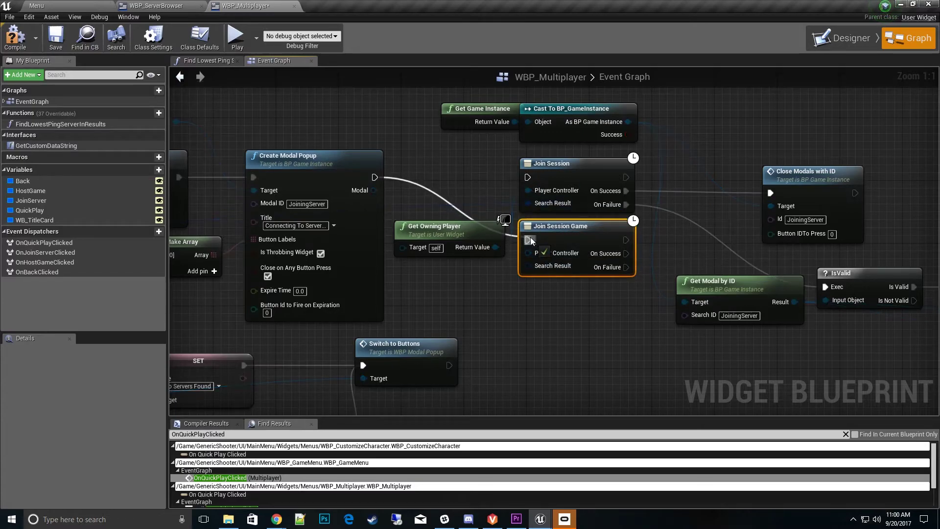
pyautogui.keyDown('ctrl'); pyautogui.moveTo(643, 225); pyautogui.dragTo(626, 253); pyautogui.keyUp('ctrl')
pyautogui.keyDown('ctrl'); pyautogui.moveTo(625, 205); pyautogui.dragTo(626, 266); pyautogui.keyUp('ctrl')
pyautogui.keyDown('ctrl'); pyautogui.moveTo(527, 190); pyautogui.dragTo(528, 253); pyautogui.keyUp('ctrl')
pyautogui.keyDown('ctrl'); pyautogui.moveTo(527, 203); pyautogui.dragTo(528, 265); pyautogui.keyUp('ctrl')
# Delete the old Join Session node and move Join Session Game into its place after Create Modal Popup.
pyautogui.click(587, 164)
pyautogui.press('Delete')
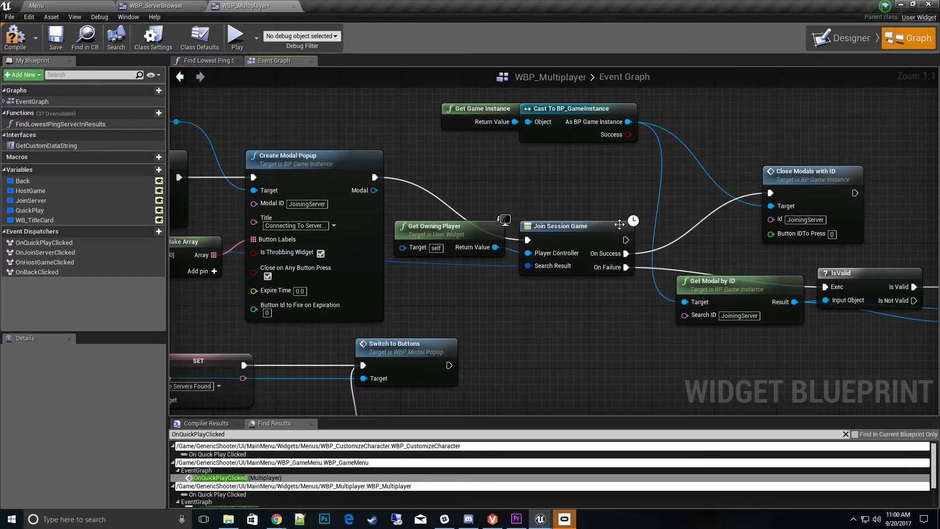
pyautogui.moveTo(571, 233); pyautogui.dragTo(577, 170)
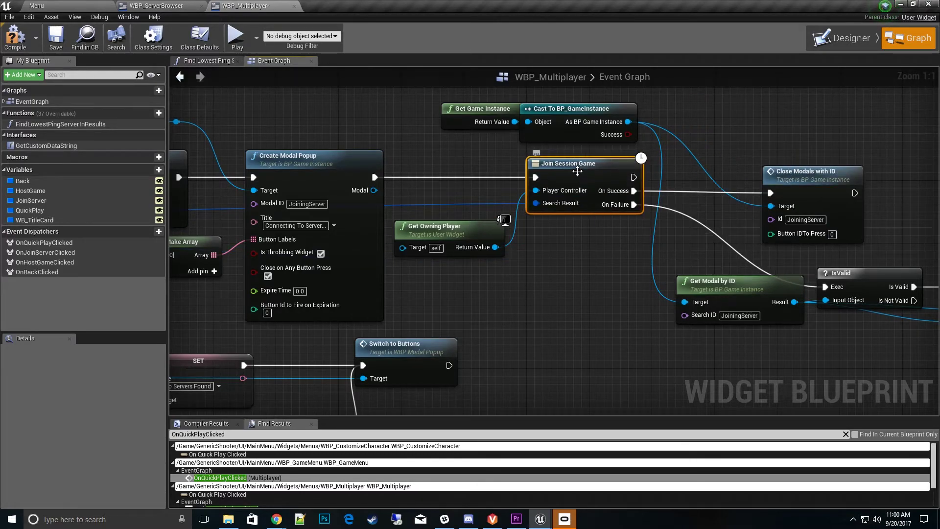
pyautogui.moveTo(574, 306); pyautogui.dragTo(561, 299, button='right')
# Save the WBP_Multiplayer and WBP_ServerBrowser widget blueprints.
pyautogui.click(56, 39)
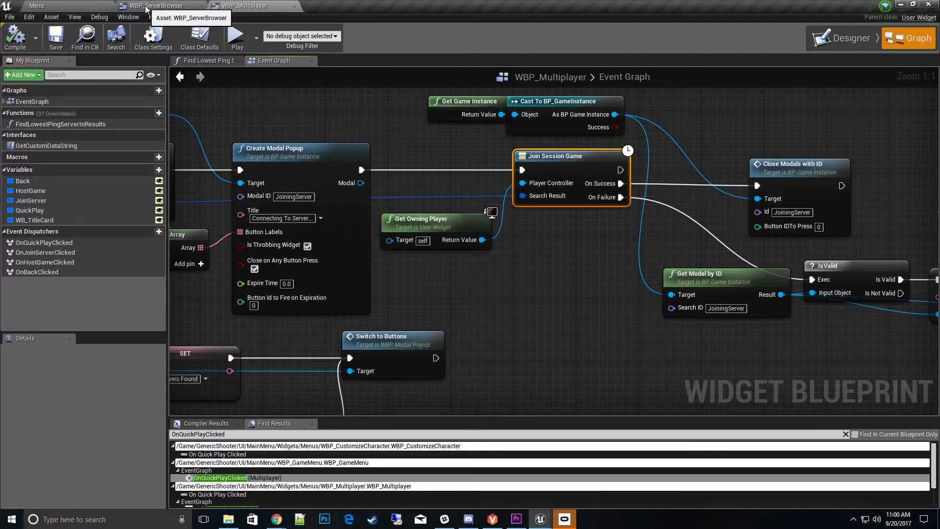
pyautogui.click(146, 7)
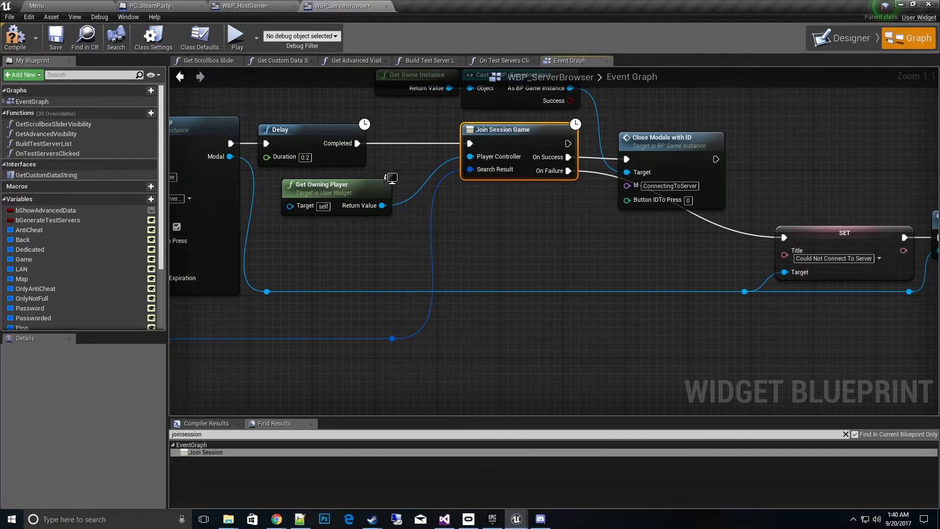
pyautogui.scroll(-3, 587, 315)
pyautogui.scroll(1, 604, 321)
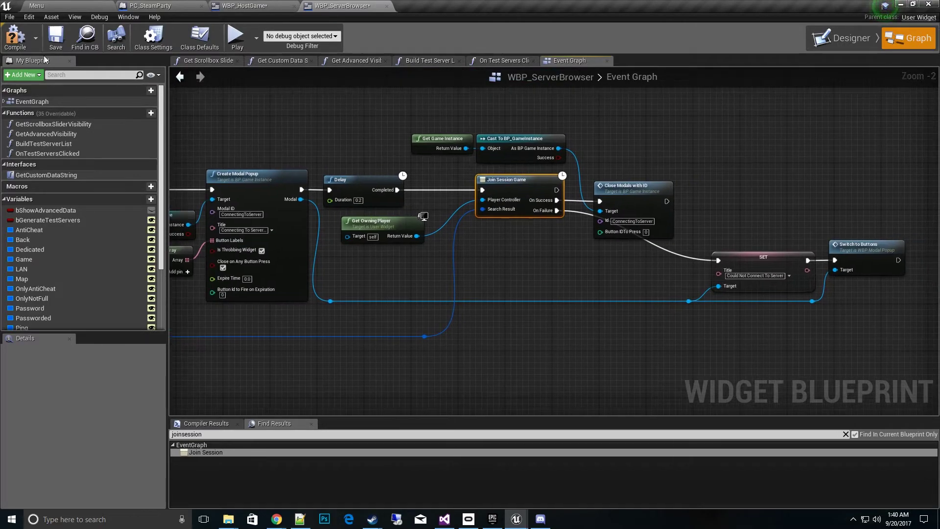
pyautogui.click(55, 49)
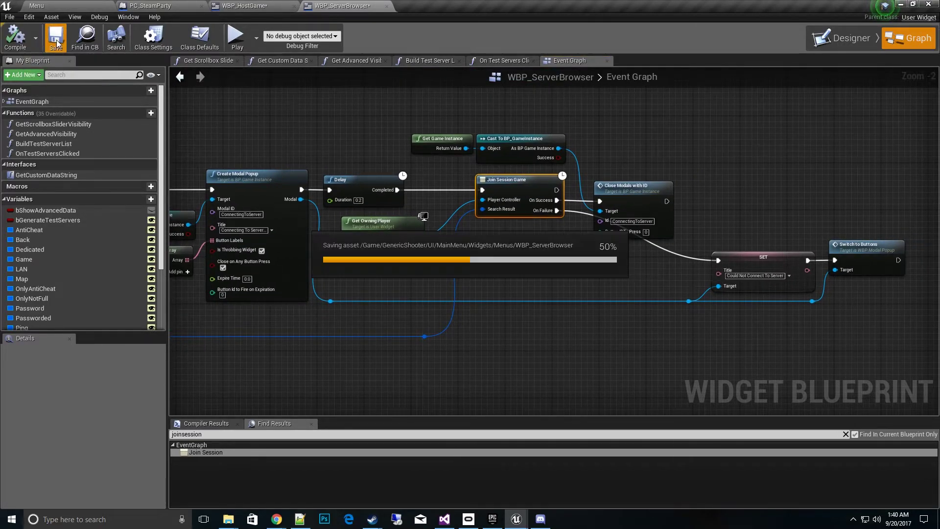
# Return to the Menu level and, in the running game, use the party bar's add-player slot to invite players.
pyautogui.click(78, 8)
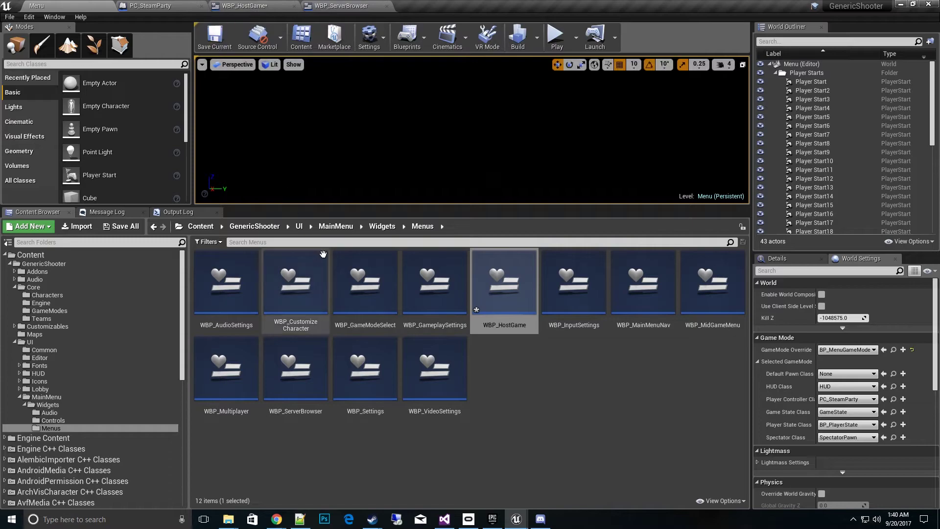
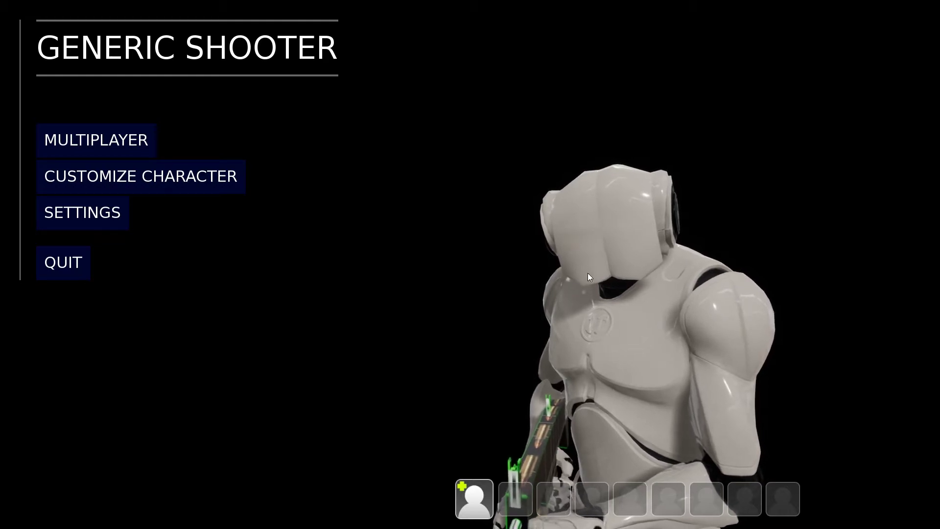
pyautogui.click(482, 496)
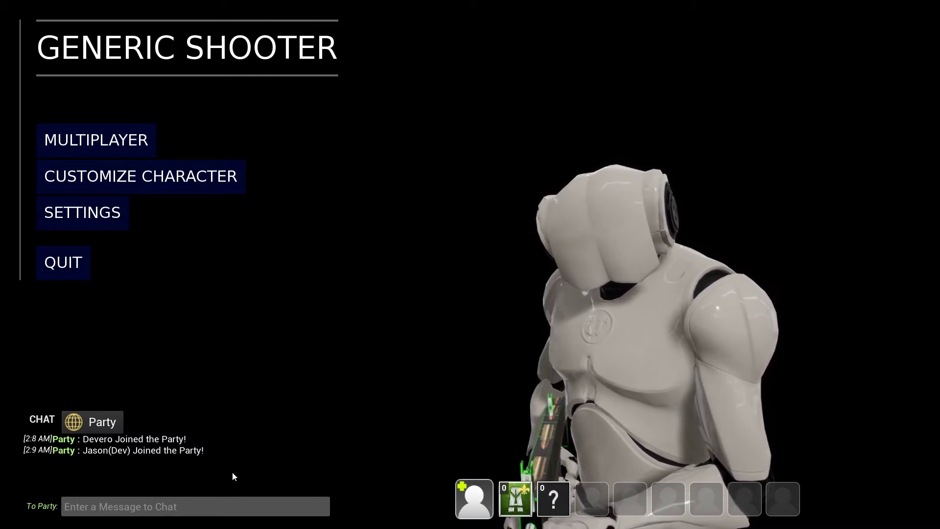
# Send the private chat message "hi" to the other party member.
pyautogui.click(567, 504)
pyautogui.click(571, 432)
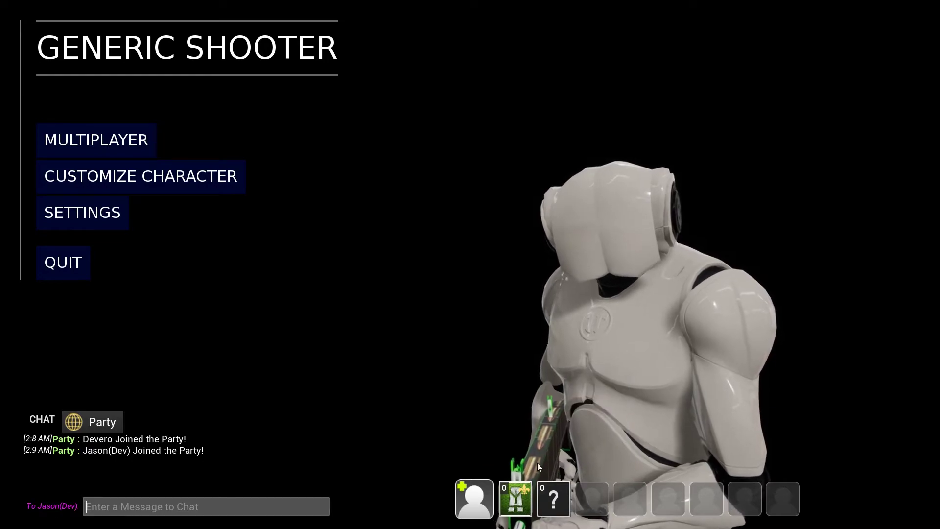
pyautogui.write('hi')
pyautogui.press('Return')
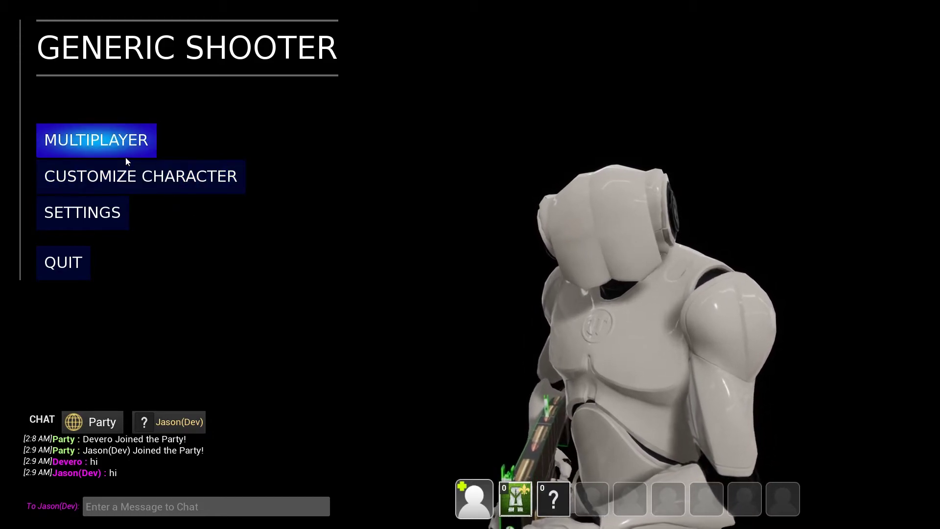
# Host a Deathmatch game with the party from the Multiplayer menu and ready up in the lobby.
pyautogui.click(131, 142)
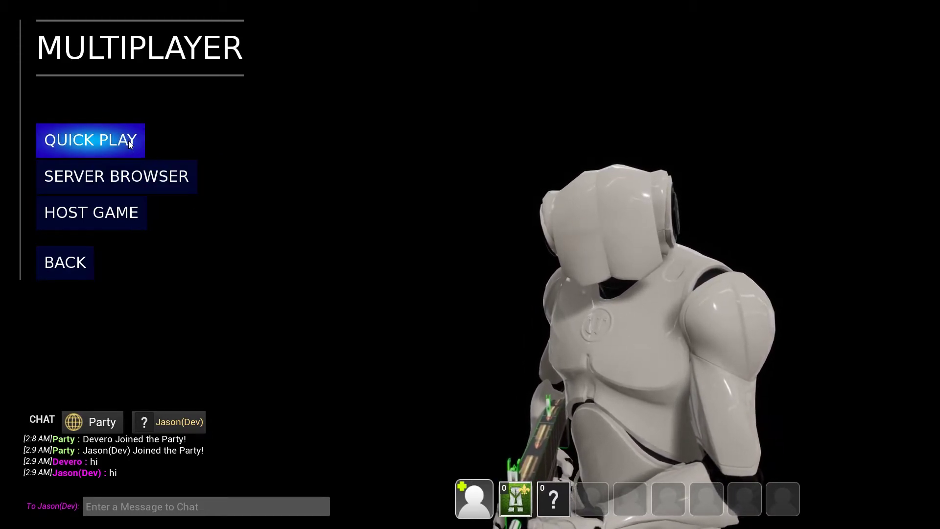
pyautogui.click(125, 213)
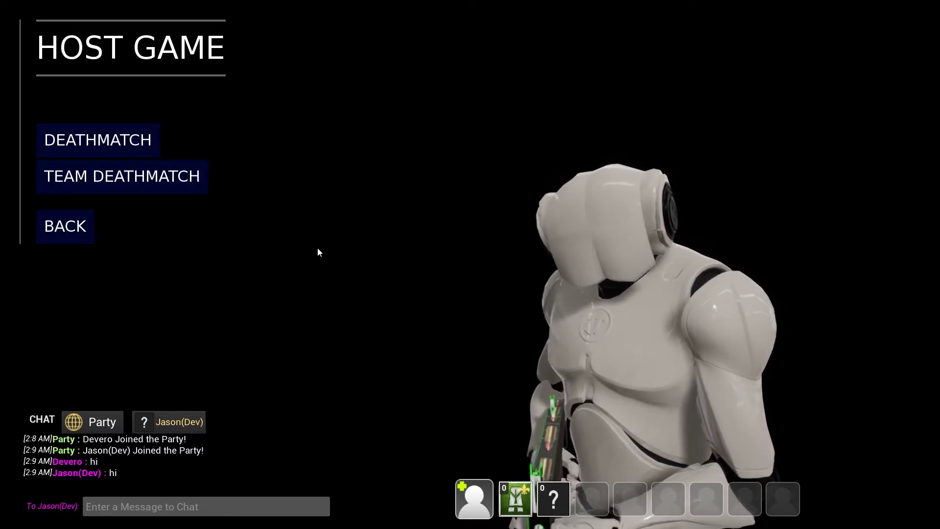
pyautogui.click(144, 139)
pyautogui.click(417, 371)
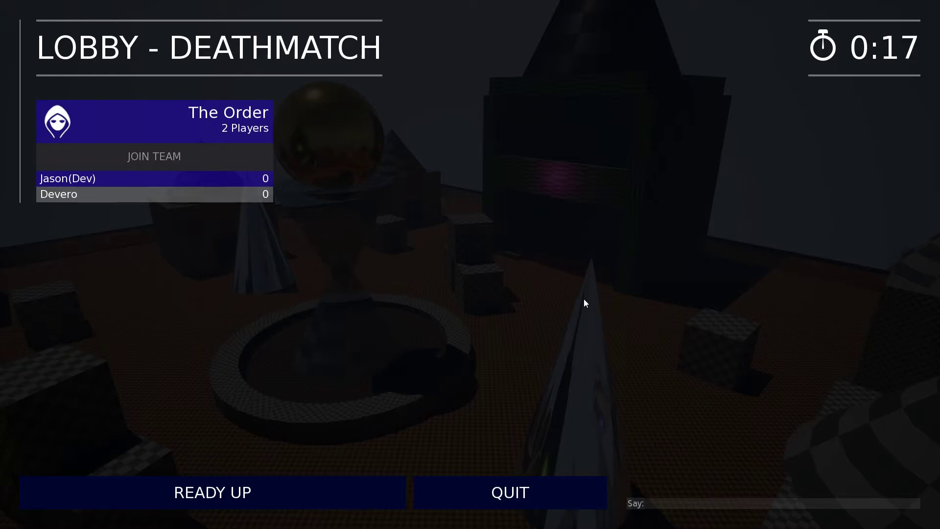
pyautogui.click(296, 489)
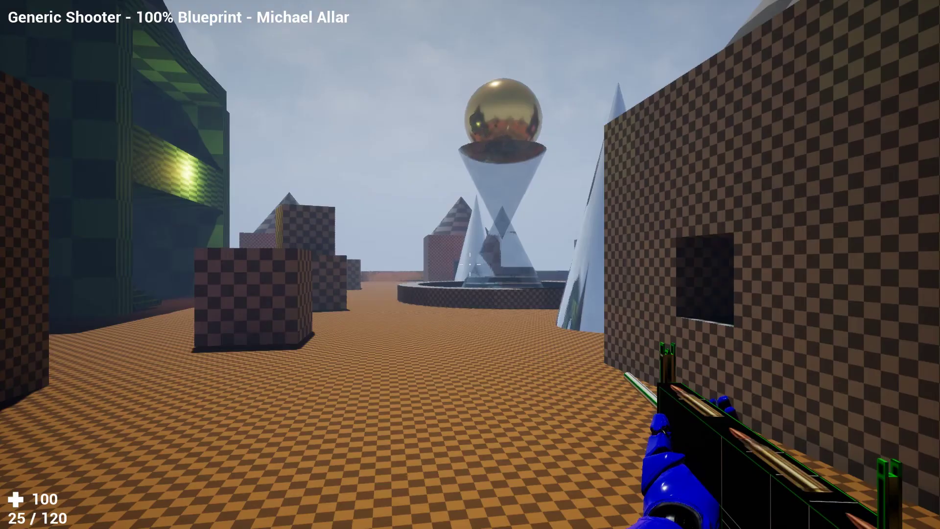
# Walk forward in the hosted match, check the Deathmatch scoreboard, and quit to the main menu.
pyautogui.press('w')
pyautogui.press('w')
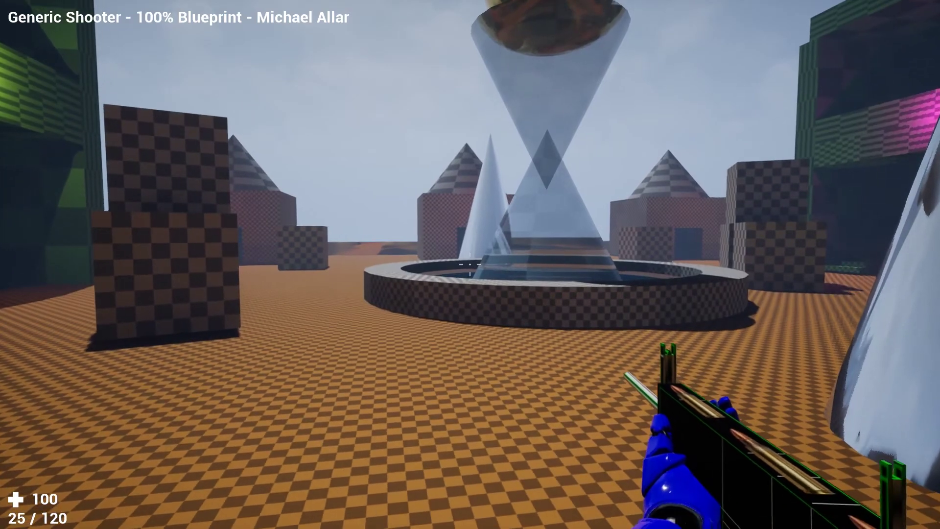
pyautogui.press('w')
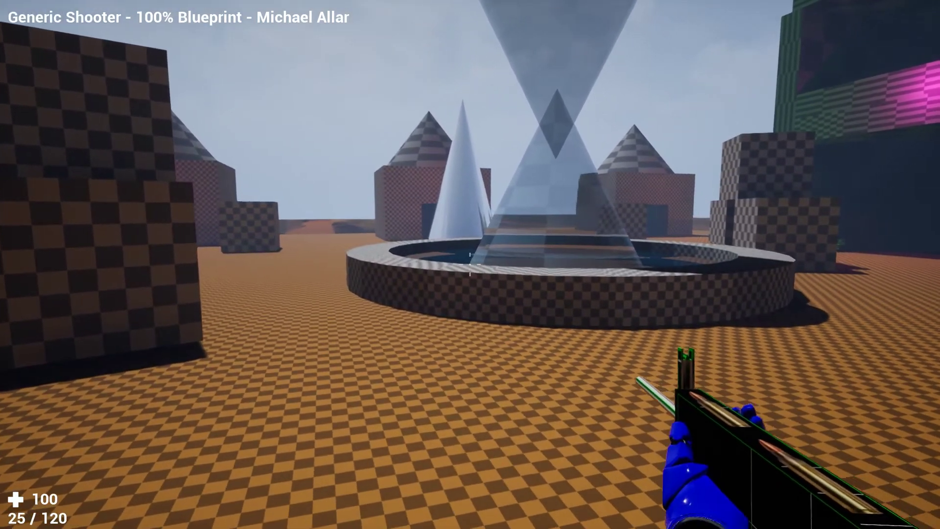
pyautogui.press('Tab')
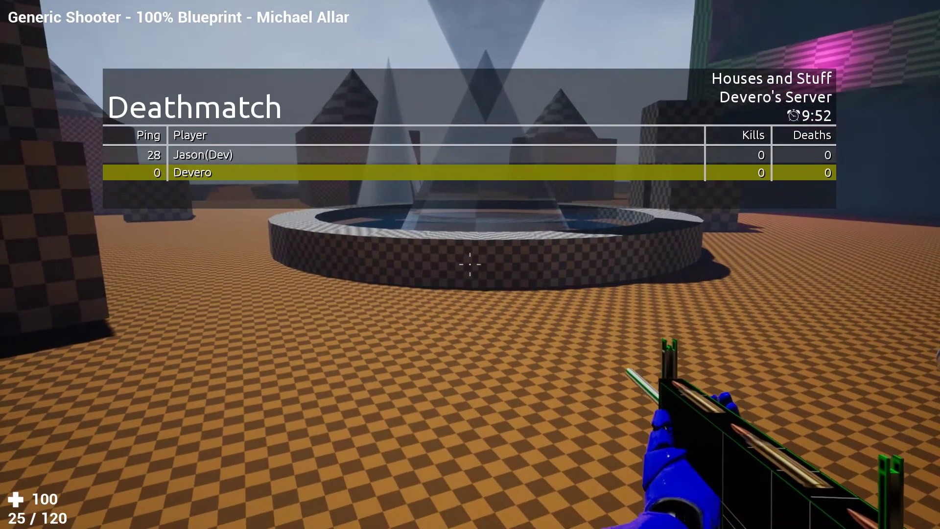
pyautogui.press('Escape')
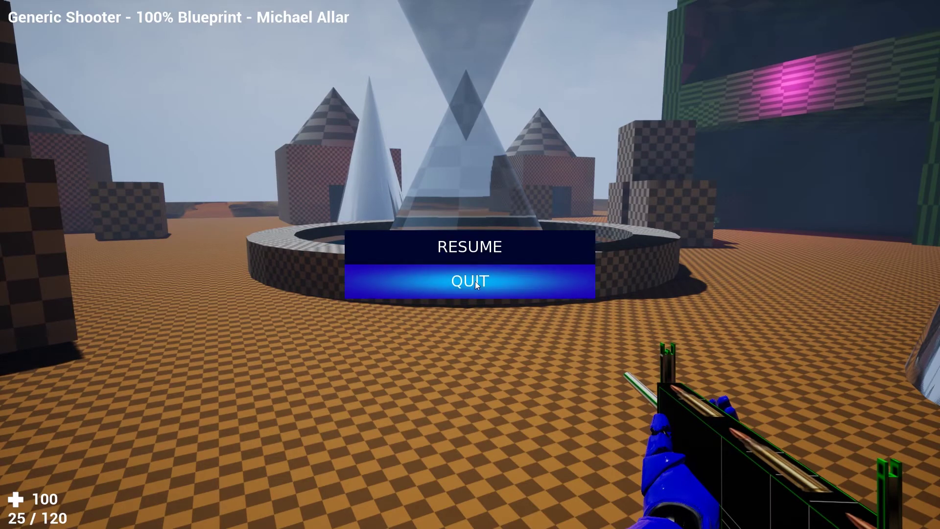
pyautogui.click(475, 281)
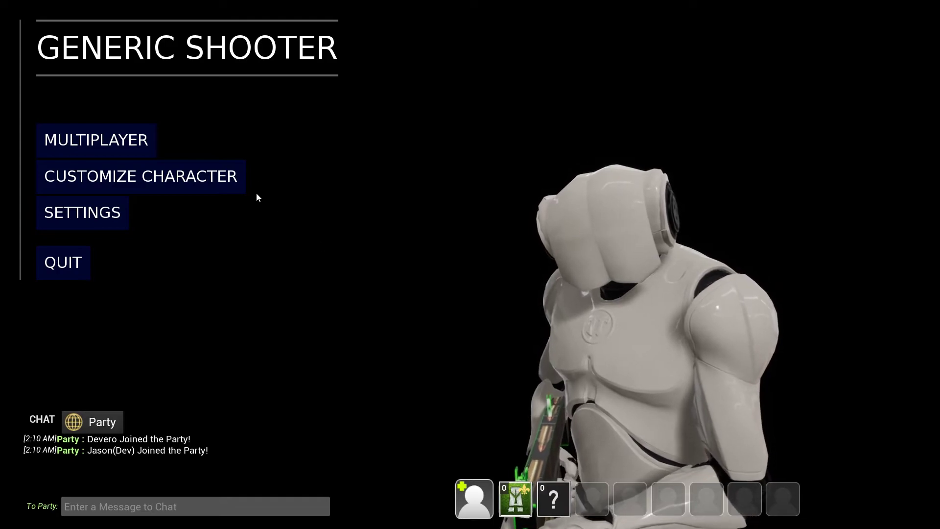
# Refresh the multiplayer server browser and join the listed server with the party.
pyautogui.click(117, 142)
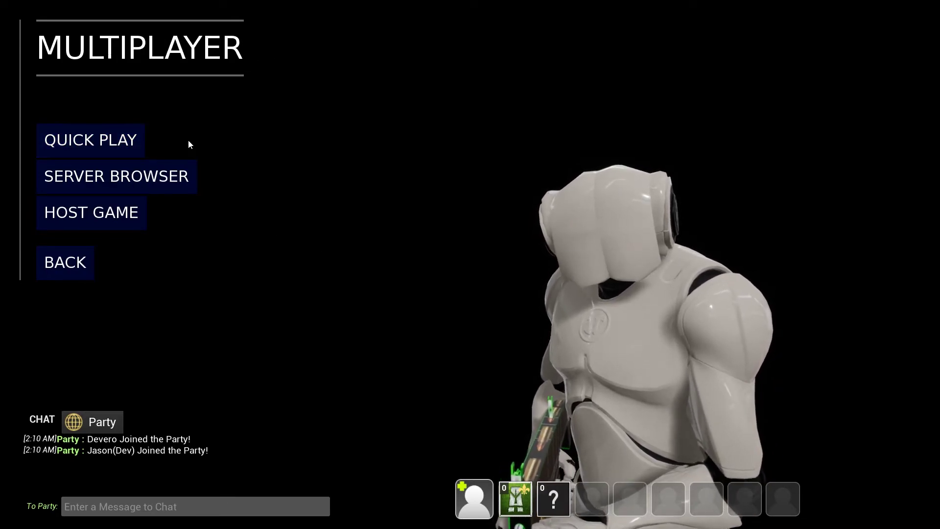
pyautogui.click(181, 175)
pyautogui.click(98, 146)
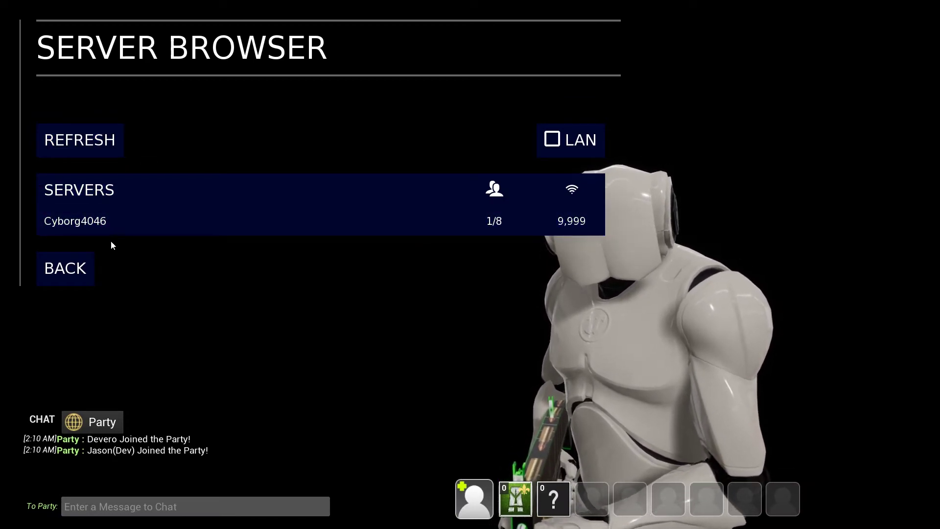
pyautogui.click(183, 226)
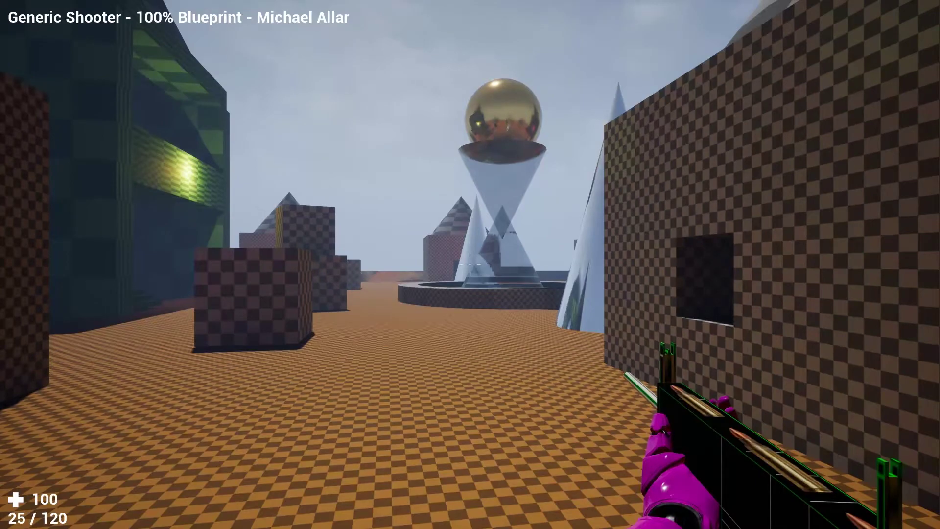
# Check the joined match's scoreboard, fire a few shots while moving toward the fountain, and quit the match.
pyautogui.press('Tab')
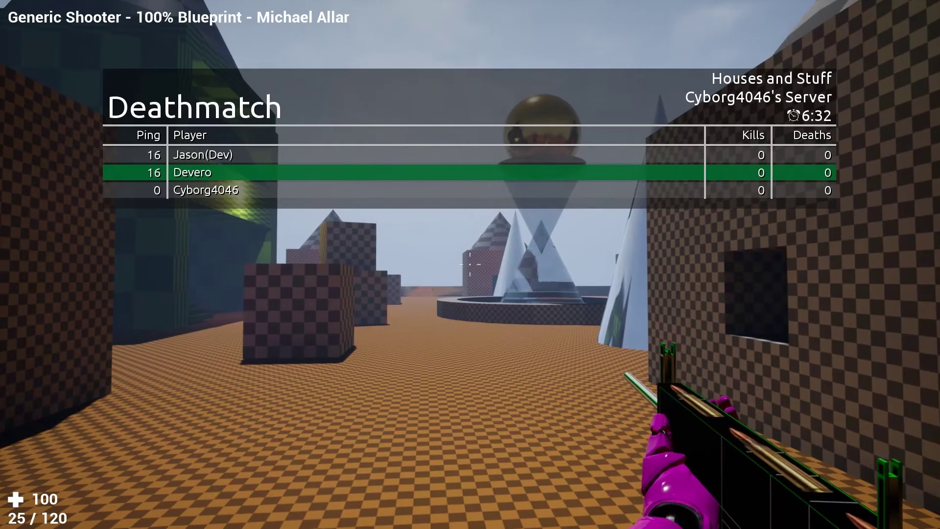
pyautogui.press('Tab')
pyautogui.click(470, 264)
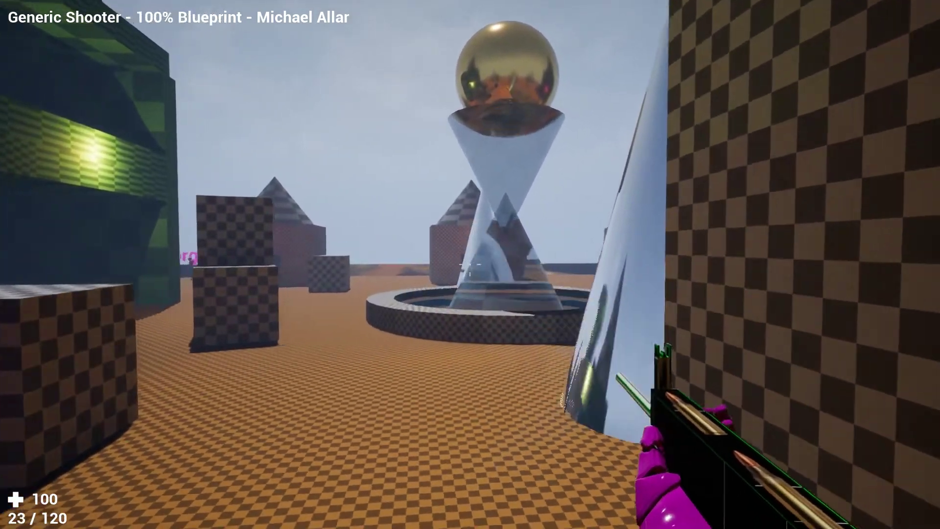
pyautogui.click(470, 265)
pyautogui.click(470, 265)
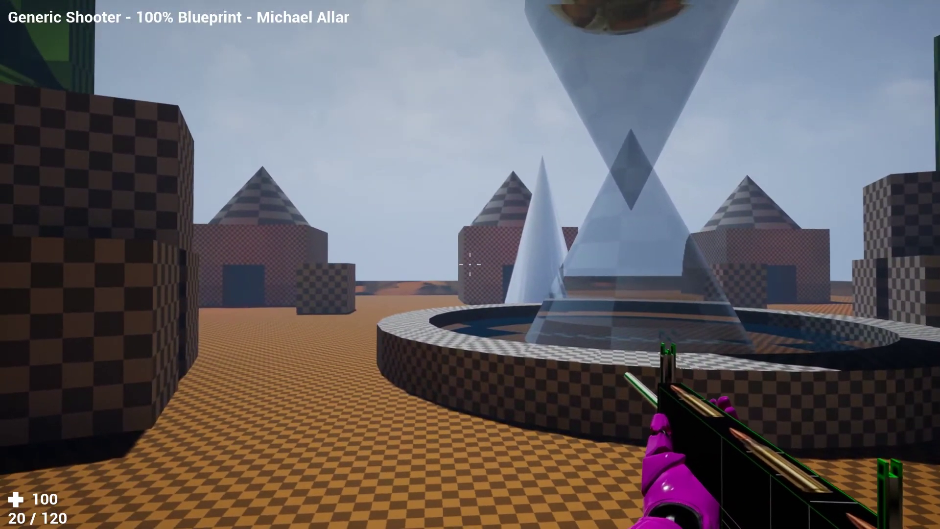
pyautogui.press('Escape')
pyautogui.click(451, 295)
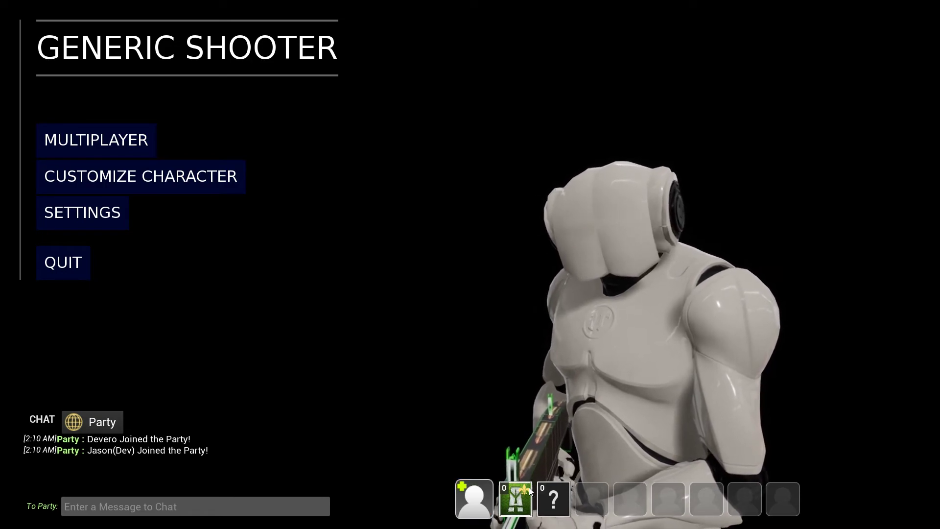
# Leave the current party through the own party slot, accept the incoming party invite, and go to the Multiplayer menu.
pyautogui.click(482, 497)
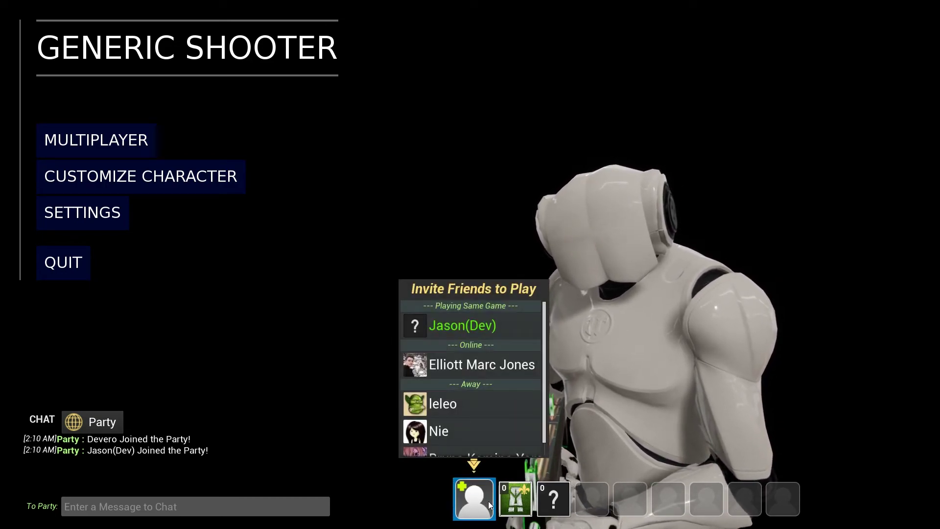
pyautogui.click(516, 498)
pyautogui.click(526, 453)
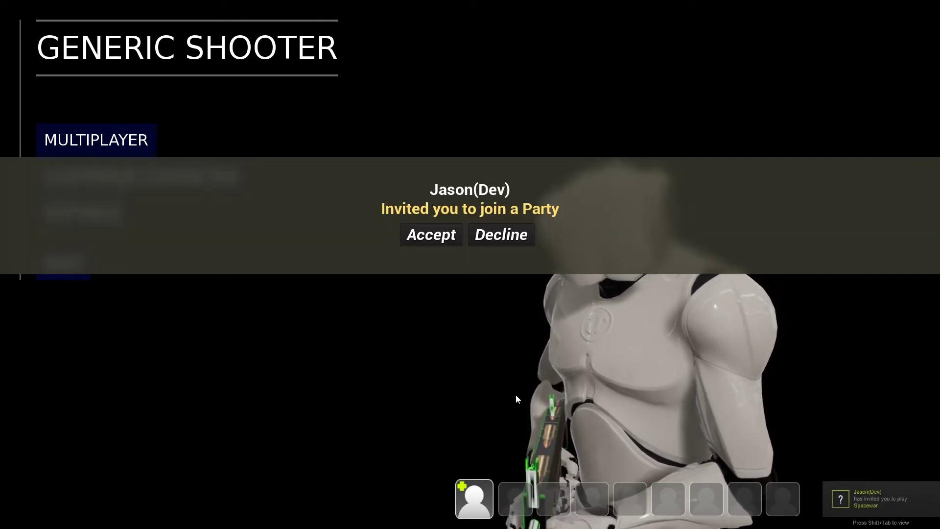
pyautogui.click(412, 235)
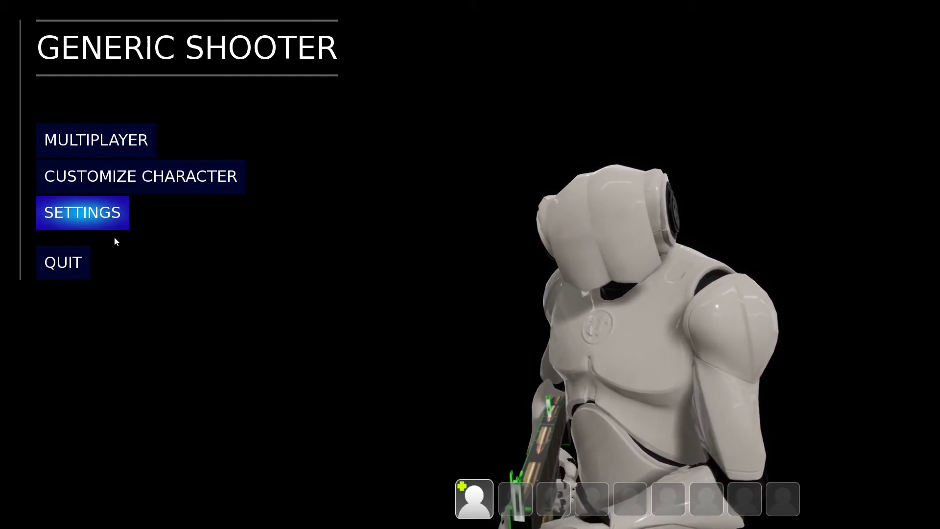
pyautogui.click(101, 142)
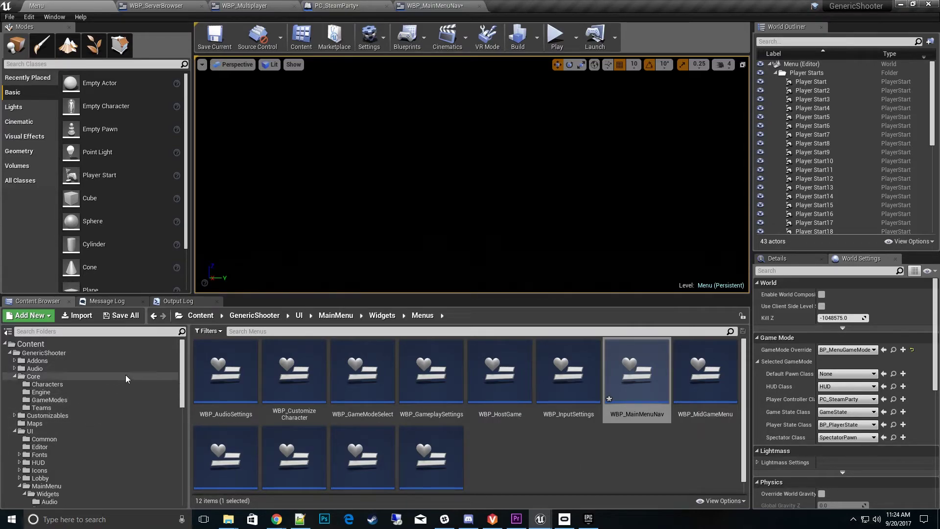
# Open the WBP_MainMenuNav widget blueprint and go to the Event Construct node in its Event Graph.
pyautogui.scroll(-1, 138, 409)
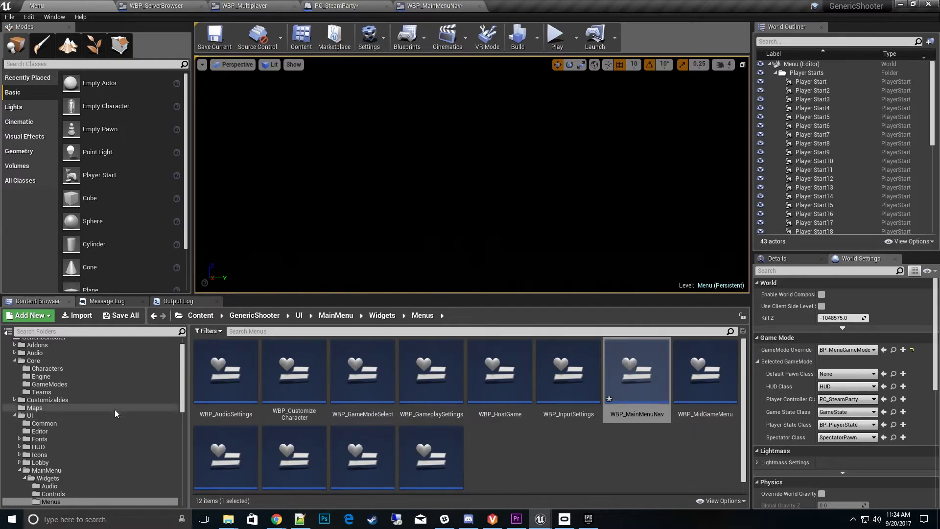
pyautogui.scroll(-1, 92, 462)
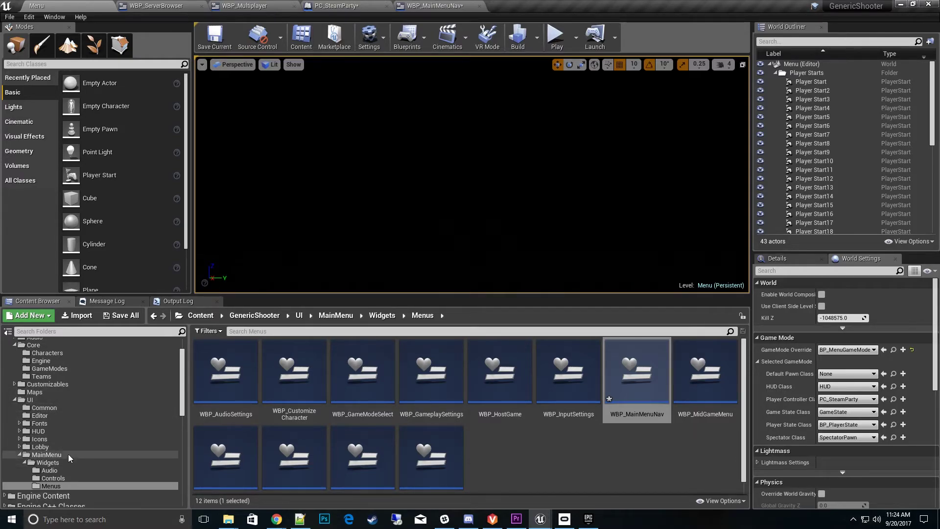
pyautogui.click(595, 453)
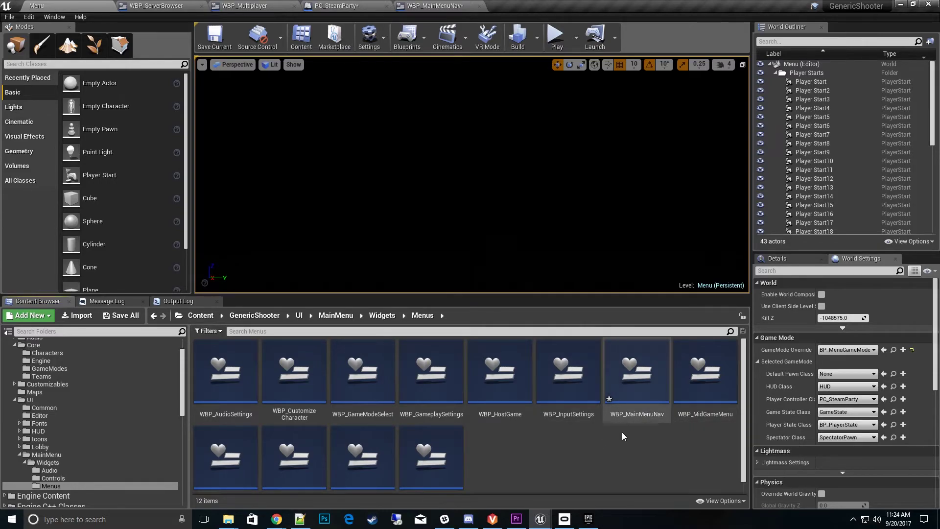
pyautogui.doubleClick(636, 392)
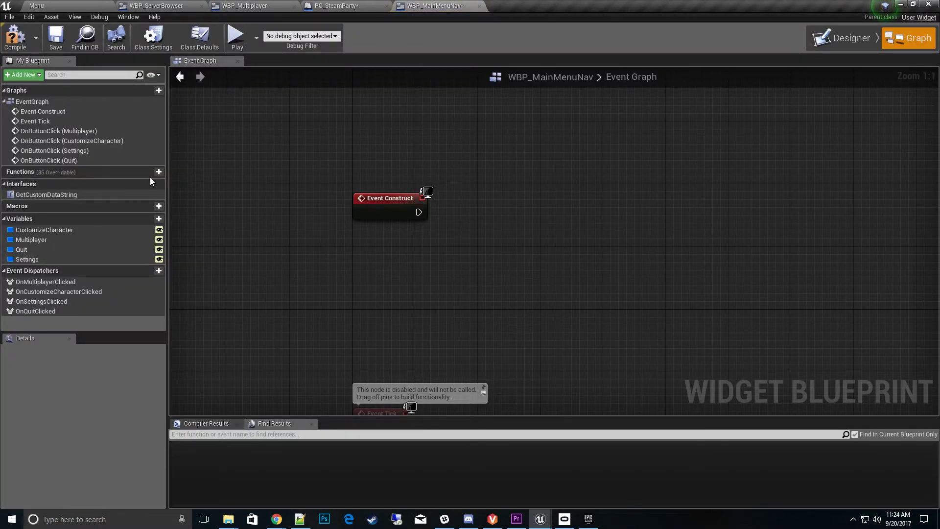
pyautogui.doubleClick(70, 114)
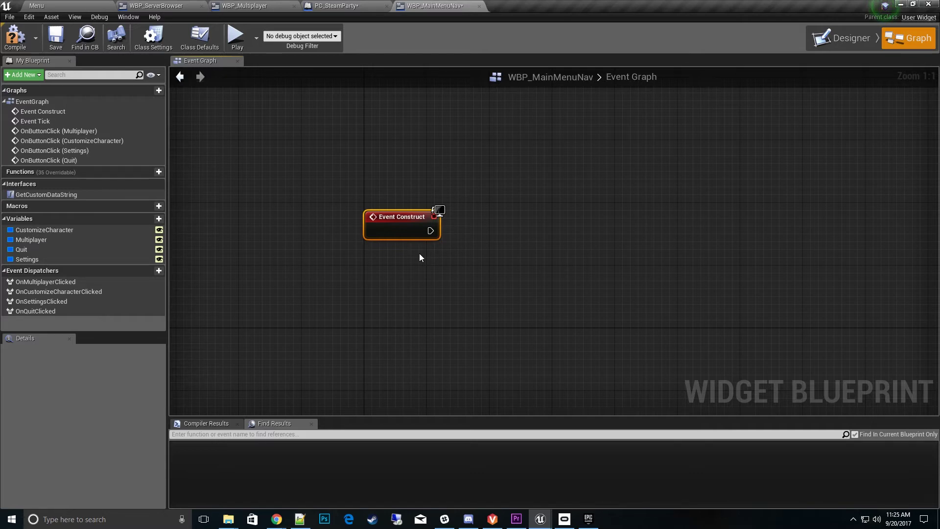
# Add a Get All Widgets Of Class node with Widget Class W_PartyPanel and wire it to Event Construct.
pyautogui.moveTo(483, 253); pyautogui.dragTo(511, 253, button='right')
pyautogui.rightClick(488, 205)
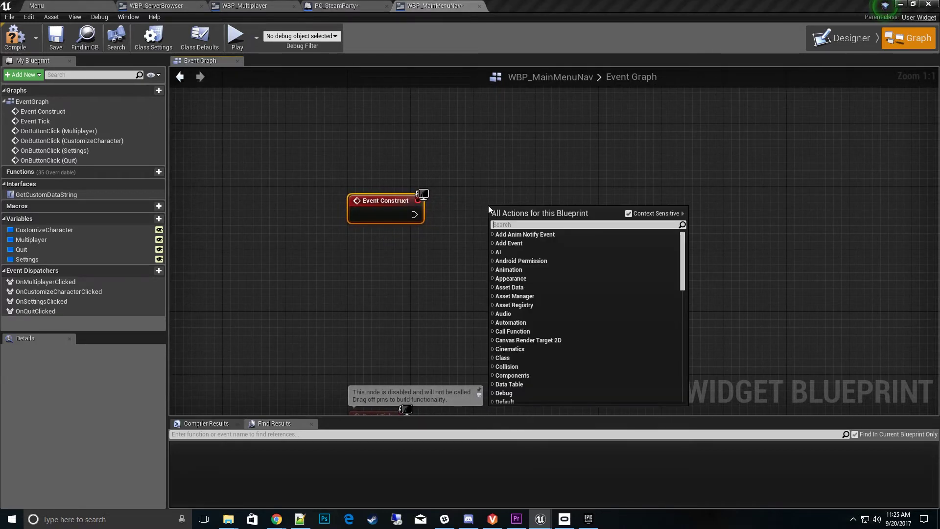
pyautogui.write('getallw')
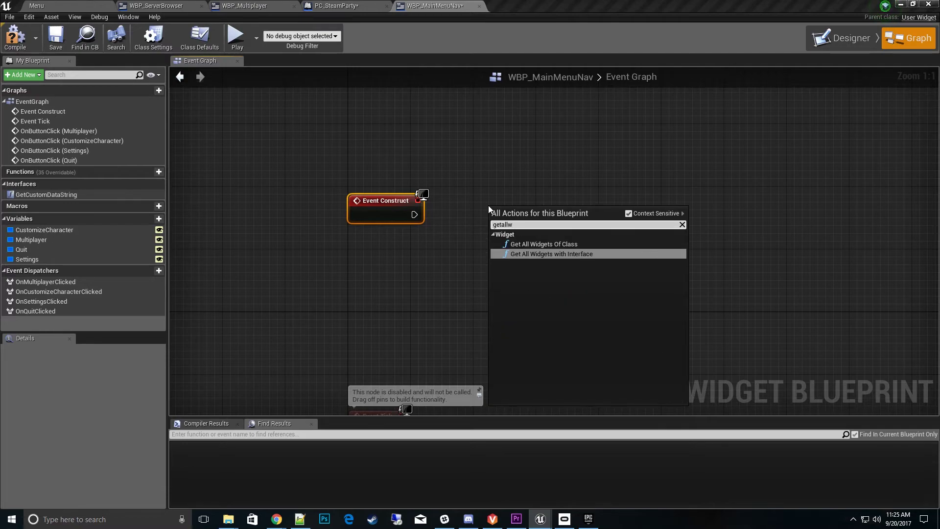
pyautogui.click(553, 243)
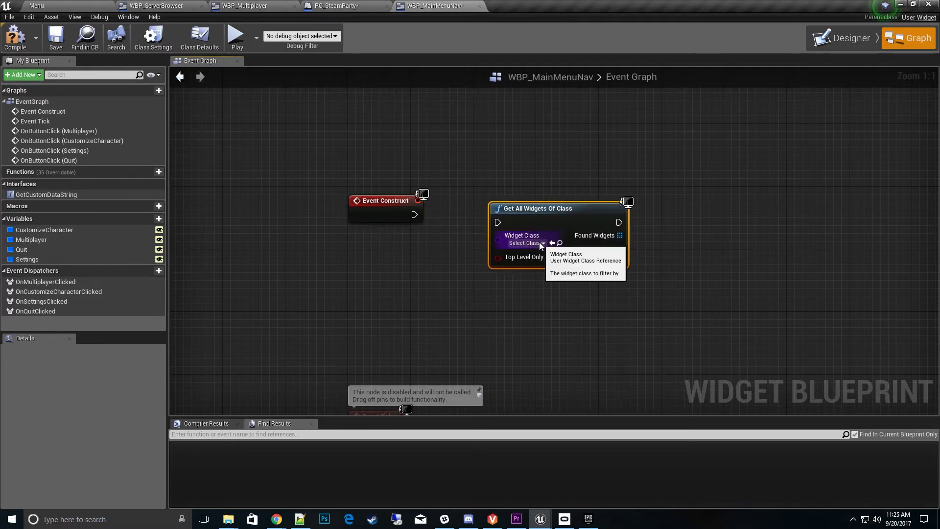
pyautogui.click(542, 244)
pyautogui.write('party')
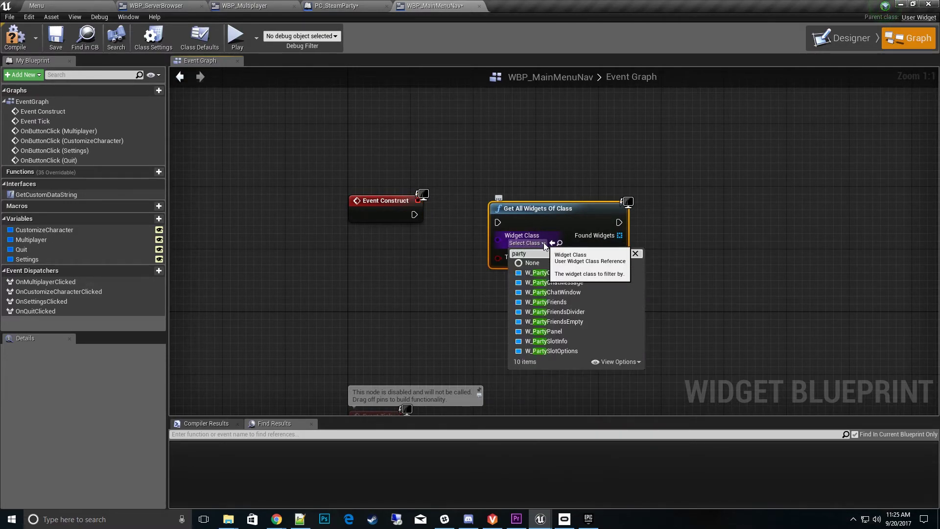
pyautogui.click(546, 331)
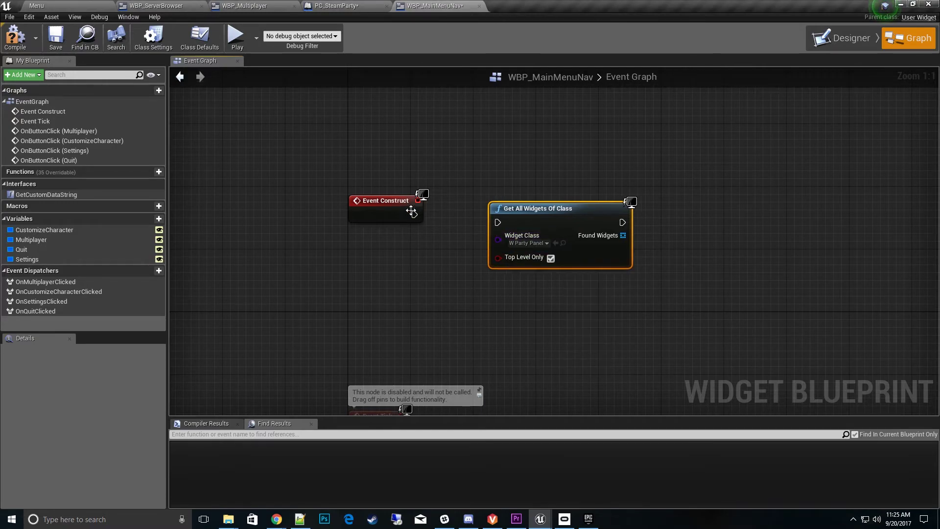
pyautogui.moveTo(415, 214); pyautogui.dragTo(499, 223)
pyautogui.moveTo(630, 257); pyautogui.dragTo(615, 249)
# Add an array Length node fed by the Found Widgets output of Get All Widgets Of Class.
pyautogui.moveTo(663, 263); pyautogui.dragTo(586, 243, button='right')
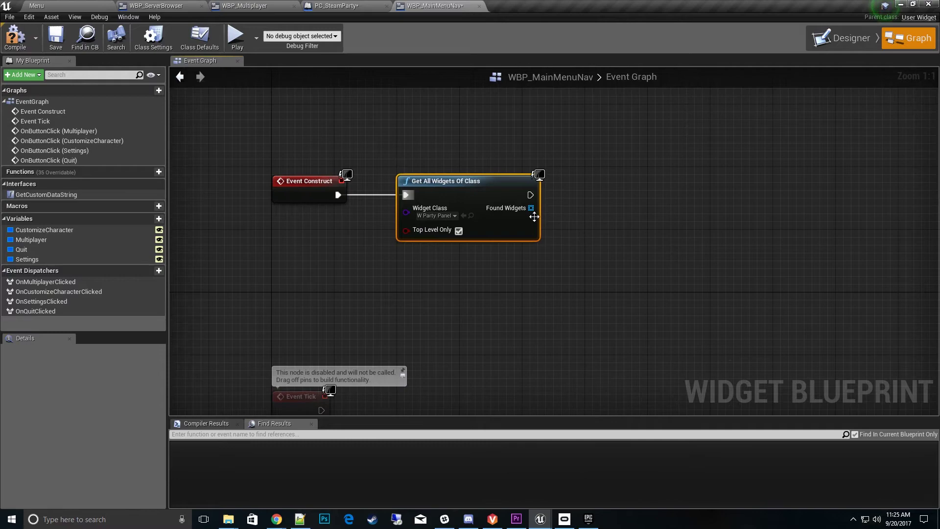
pyautogui.moveTo(531, 207); pyautogui.dragTo(581, 250)
pyautogui.write('len')
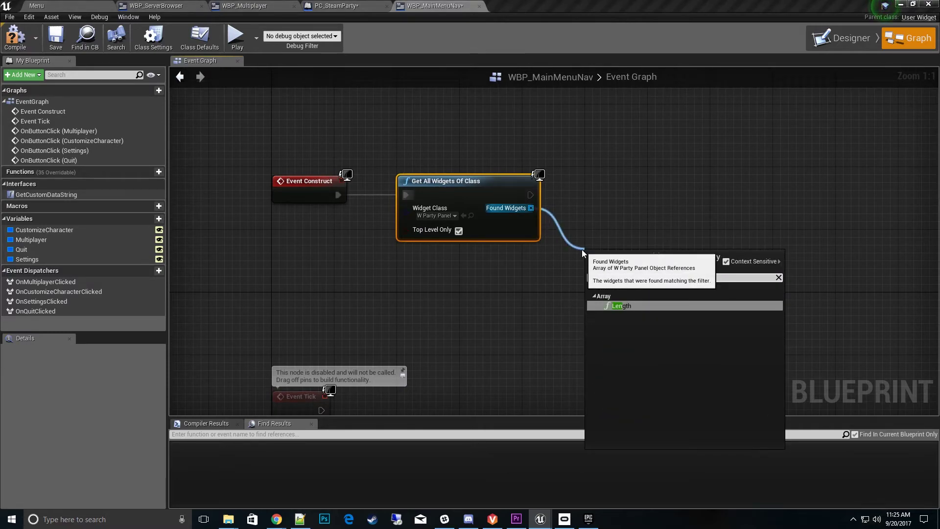
pyautogui.click(630, 306)
pyautogui.moveTo(799, 264); pyautogui.dragTo(706, 257, button='right')
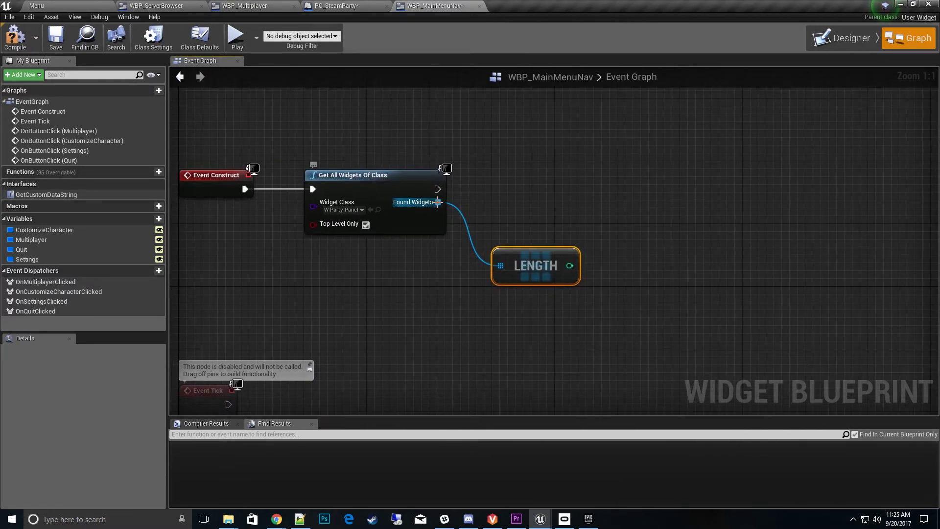
# Add an array Get (a copy) node fed by Found Widgets and place it beside the Length node.
pyautogui.moveTo(438, 202); pyautogui.dragTo(674, 267)
pyautogui.write('get')
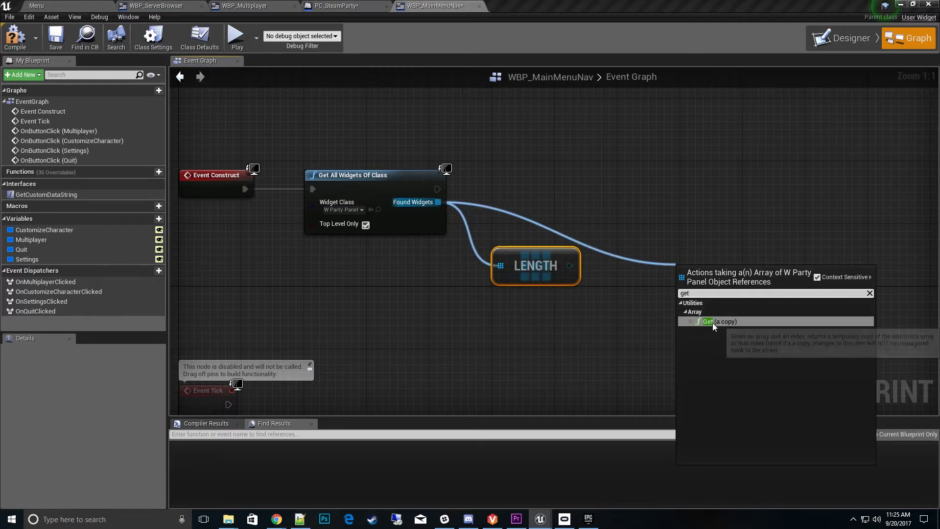
pyautogui.click(713, 322)
pyautogui.rightClick(726, 282)
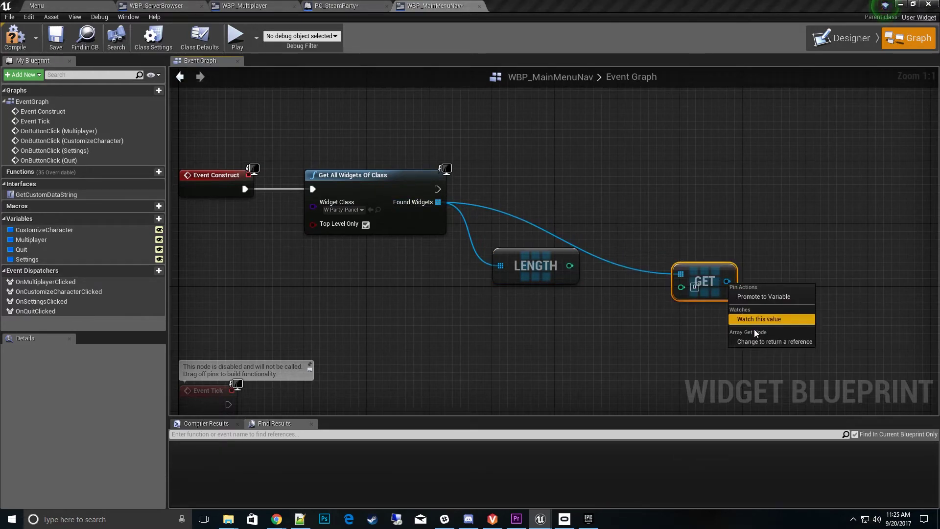
pyautogui.click(696, 308)
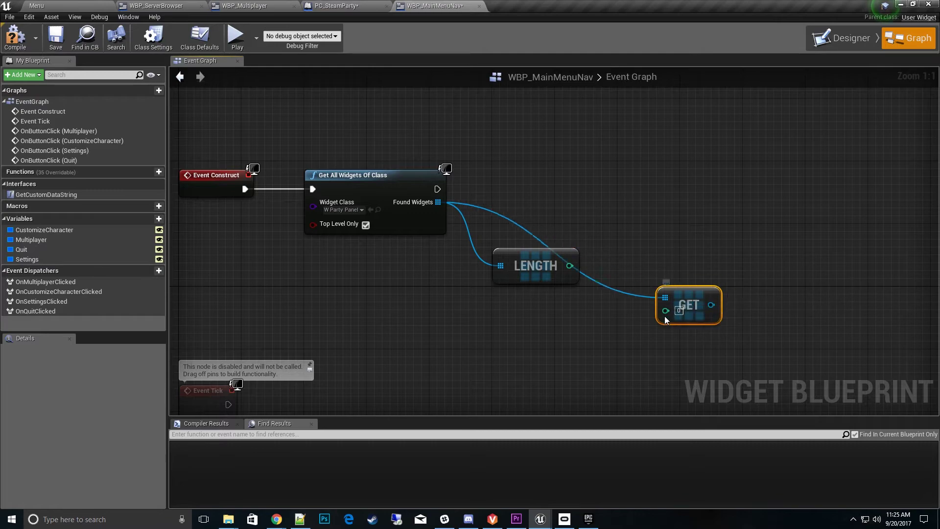
pyautogui.moveTo(713, 285); pyautogui.dragTo(674, 261)
pyautogui.moveTo(671, 275); pyautogui.dragTo(656, 298)
pyautogui.moveTo(554, 257); pyautogui.dragTo(600, 216)
pyautogui.write('branch')
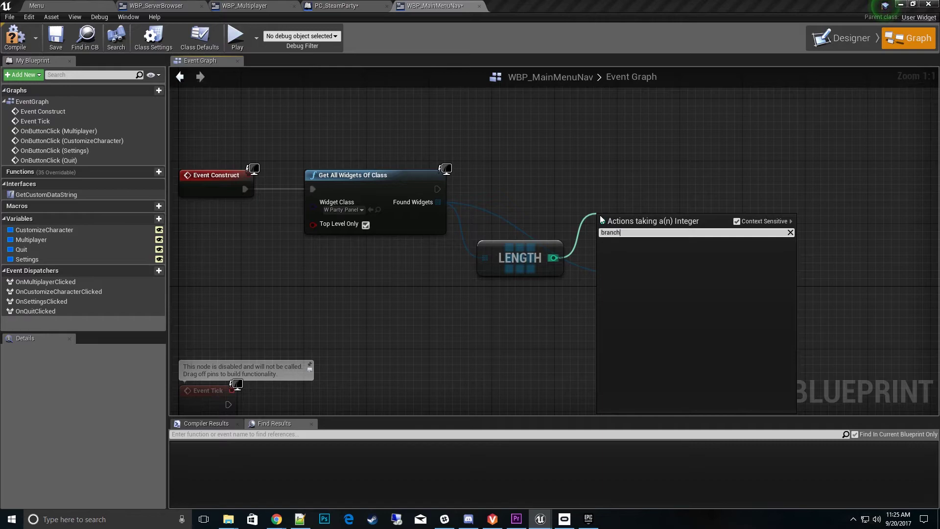
pyautogui.click(606, 198)
# Add a Branch node executed after Get All Widgets Of Class.
pyautogui.moveTo(437, 189); pyautogui.dragTo(545, 190)
pyautogui.write('branch')
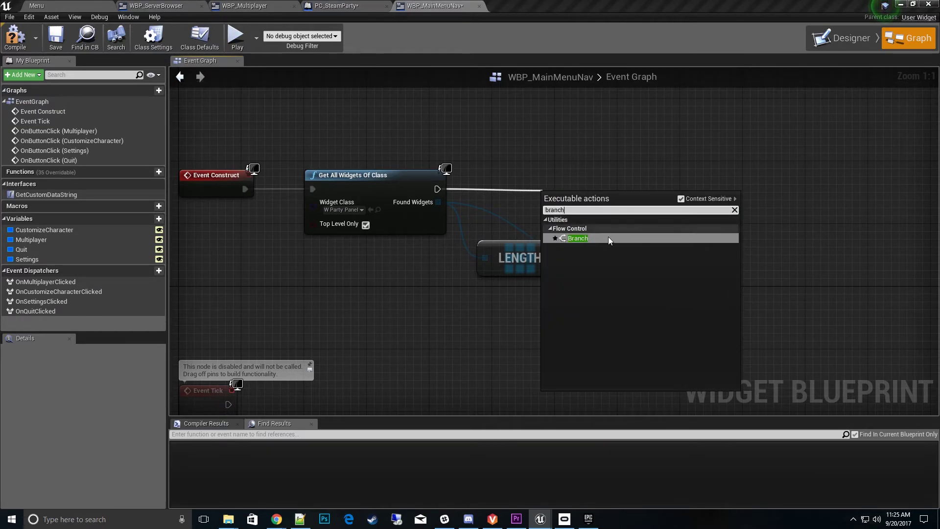
pyautogui.click(610, 239)
pyautogui.moveTo(570, 197); pyautogui.dragTo(626, 167)
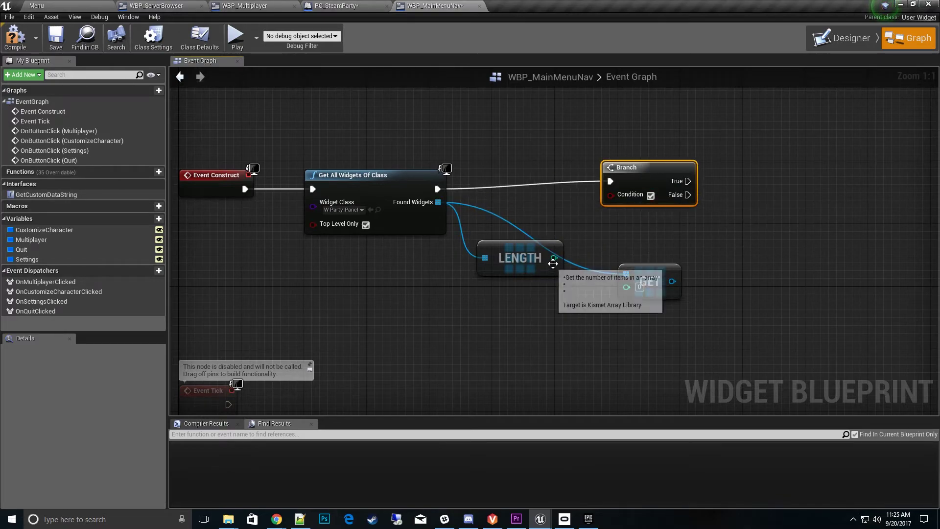
# Add an integer > node checking Length against 0, wire it to the Branch Condition, and tidy the nodes.
pyautogui.moveTo(554, 257); pyautogui.dragTo(576, 280)
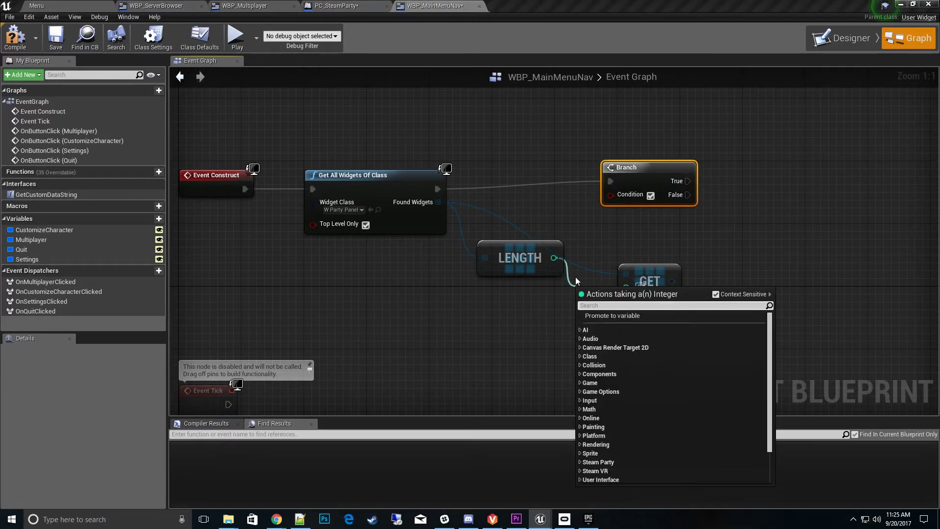
pyautogui.write('>')
pyautogui.click(621, 334)
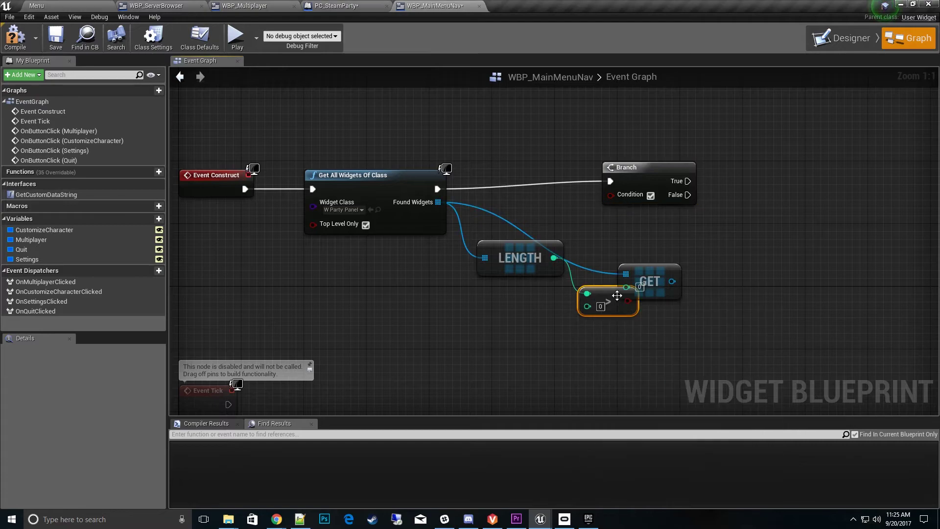
pyautogui.moveTo(628, 302); pyautogui.dragTo(610, 197)
pyautogui.moveTo(645, 179); pyautogui.dragTo(683, 188)
pyautogui.moveTo(664, 273); pyautogui.dragTo(699, 233)
pyautogui.moveTo(737, 259); pyautogui.dragTo(635, 256, button='right')
pyautogui.moveTo(504, 289); pyautogui.dragTo(501, 258)
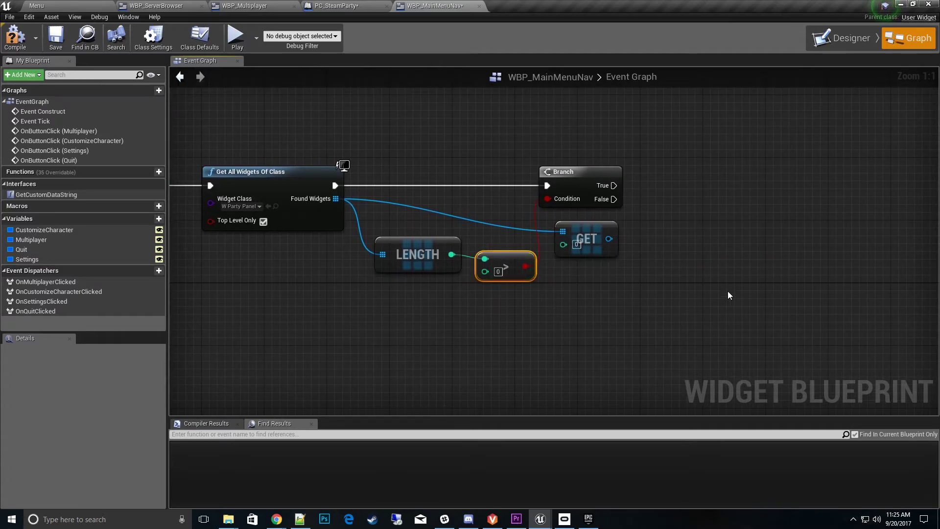
# Add an Assign Party Status Updated node targeting the party panel returned by Get.
pyautogui.moveTo(728, 295); pyautogui.dragTo(667, 264, button='right')
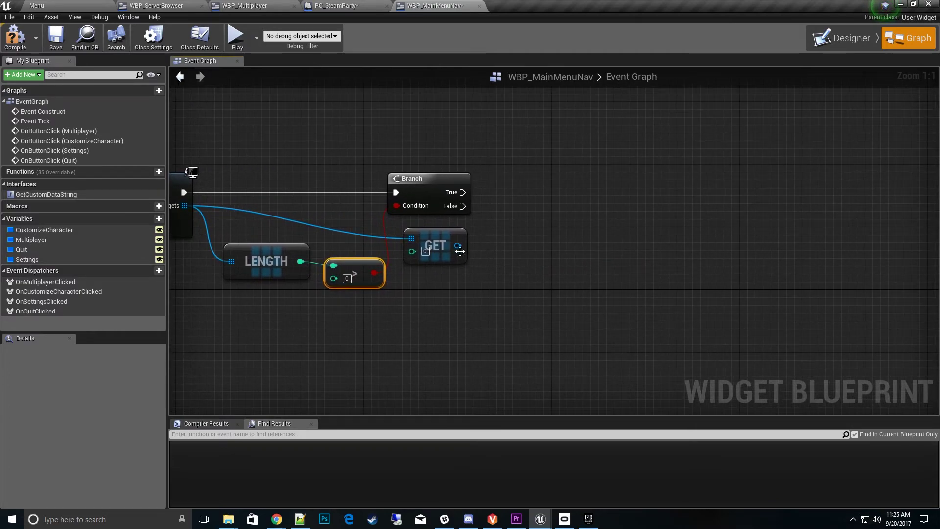
pyautogui.moveTo(458, 245); pyautogui.dragTo(561, 201)
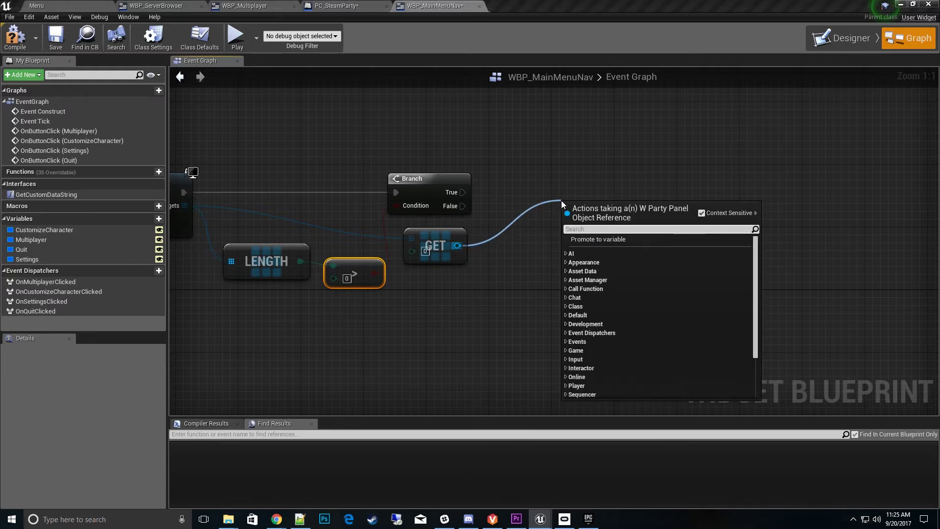
pyautogui.write('bin')
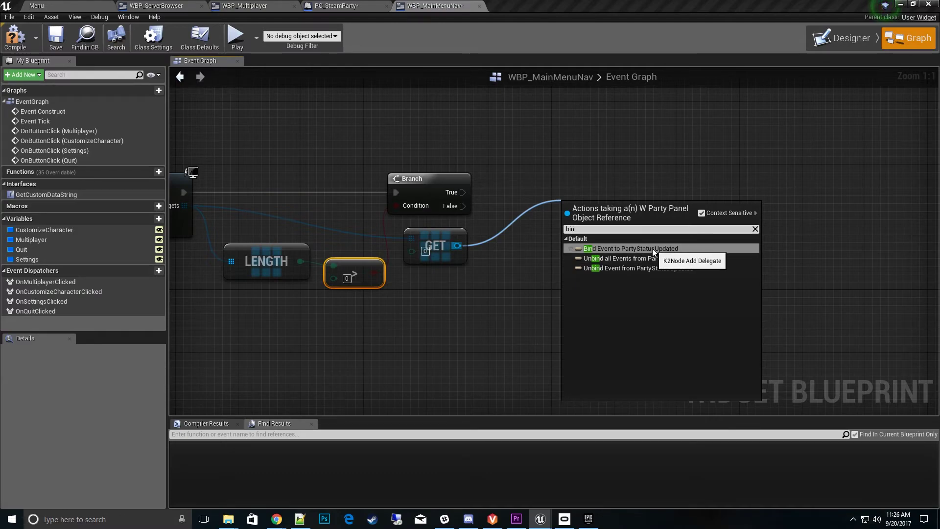
pyautogui.press('BackSpace')
pyautogui.press('BackSpace')
pyautogui.press('BackSpace')
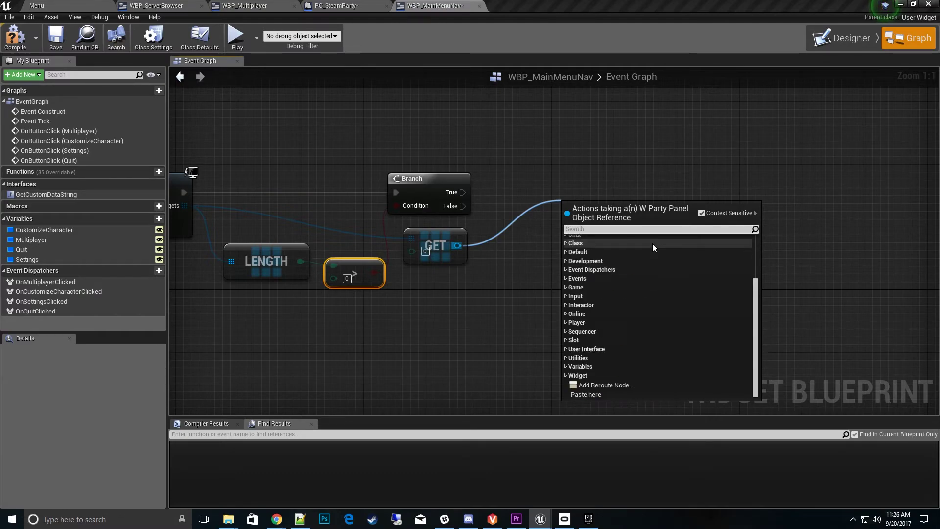
pyautogui.write('assig')
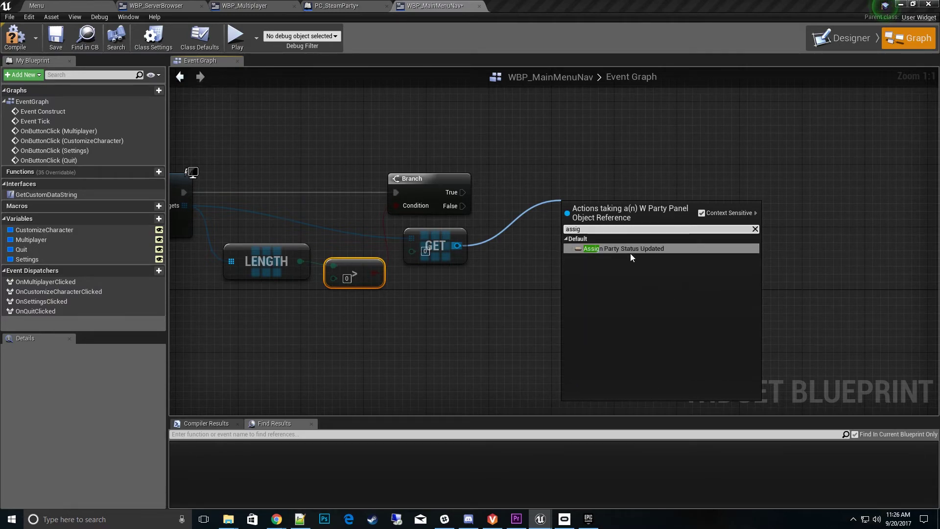
pyautogui.click(630, 250)
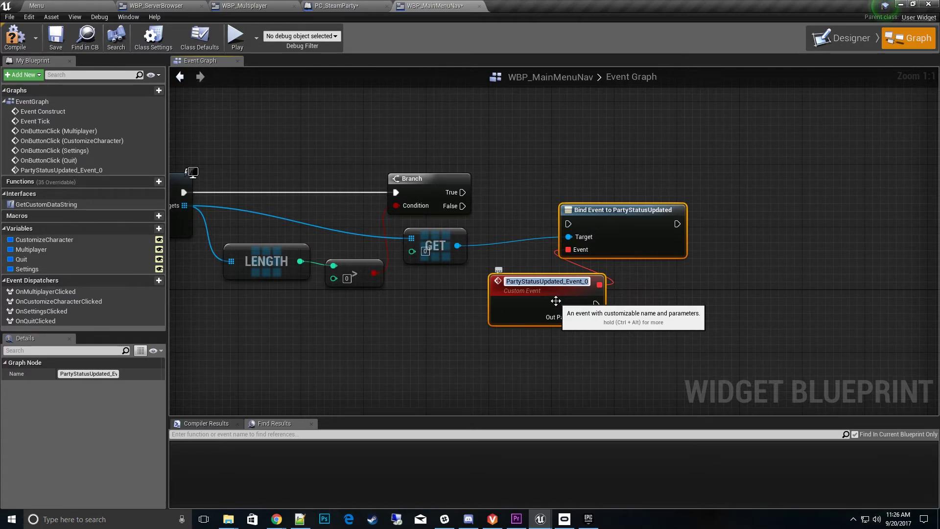
# Name the bound custom event UpdatePlayerMenuLocks.
pyautogui.write('UpdatePlayerMenuLock')
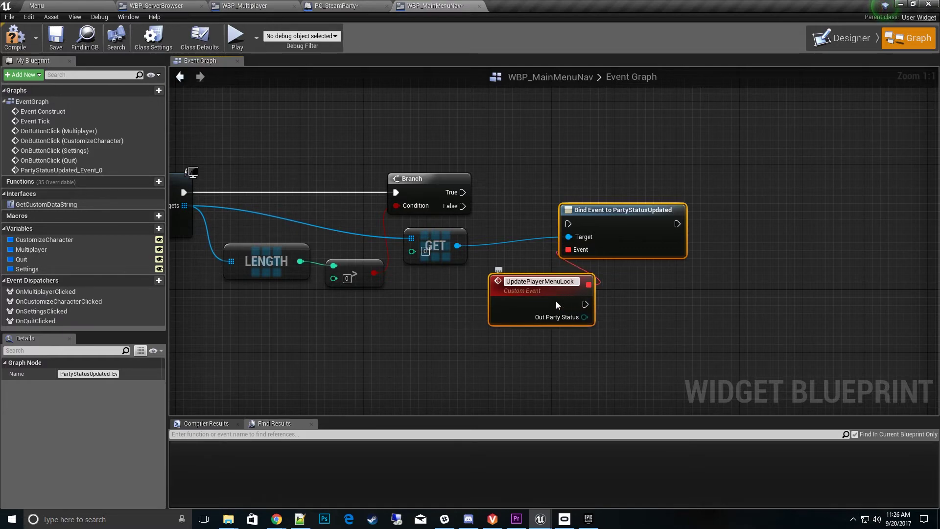
pyautogui.write('s')
pyautogui.press('Return')
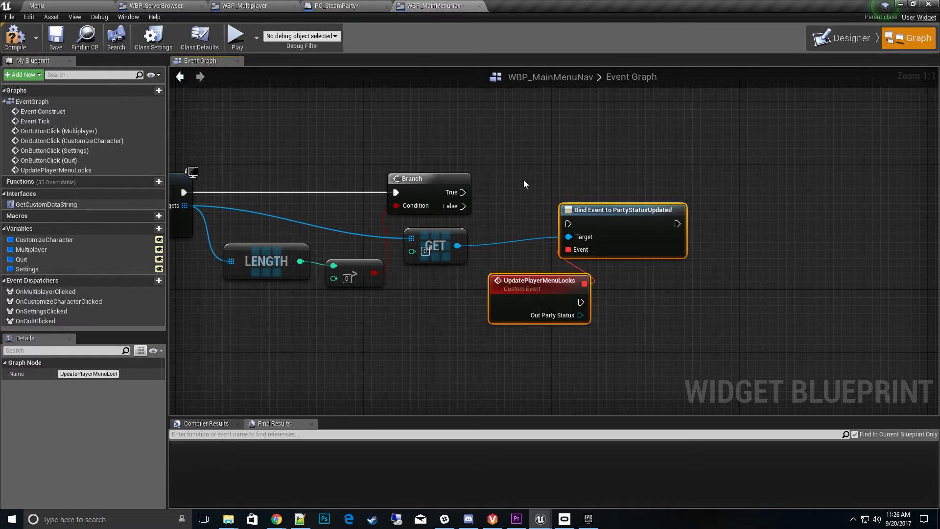
# Wire Branch True to Bind Event to PartyStatusUpdated and arrange that node and its custom event beside the Branch.
pyautogui.moveTo(463, 192); pyautogui.dragTo(567, 224)
pyautogui.moveTo(621, 205); pyautogui.dragTo(661, 172)
pyautogui.click(656, 274)
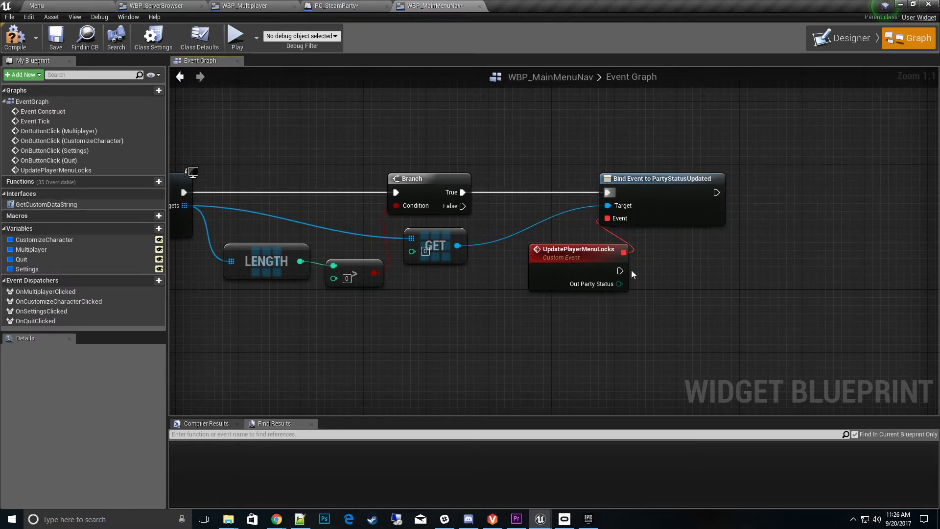
pyautogui.moveTo(569, 260); pyautogui.dragTo(531, 298)
# Add a Switch on EPartyStatus node driven by the Out Party Status output of UpdatePlayerMenuLocks.
pyautogui.moveTo(650, 327); pyautogui.dragTo(682, 302, button='right')
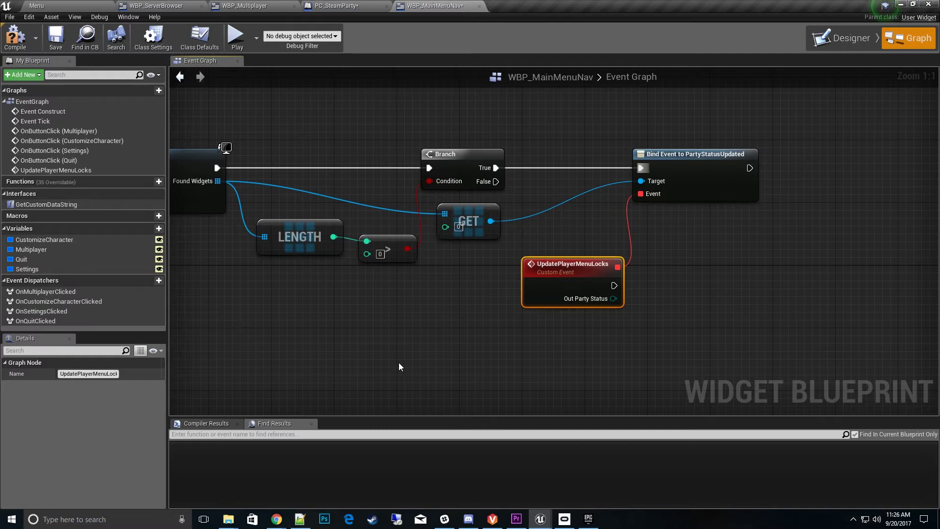
pyautogui.moveTo(436, 362); pyautogui.dragTo(443, 380, button='right')
pyautogui.moveTo(386, 336); pyautogui.dragTo(405, 302, button='right')
pyautogui.moveTo(527, 347); pyautogui.dragTo(445, 314, button='right')
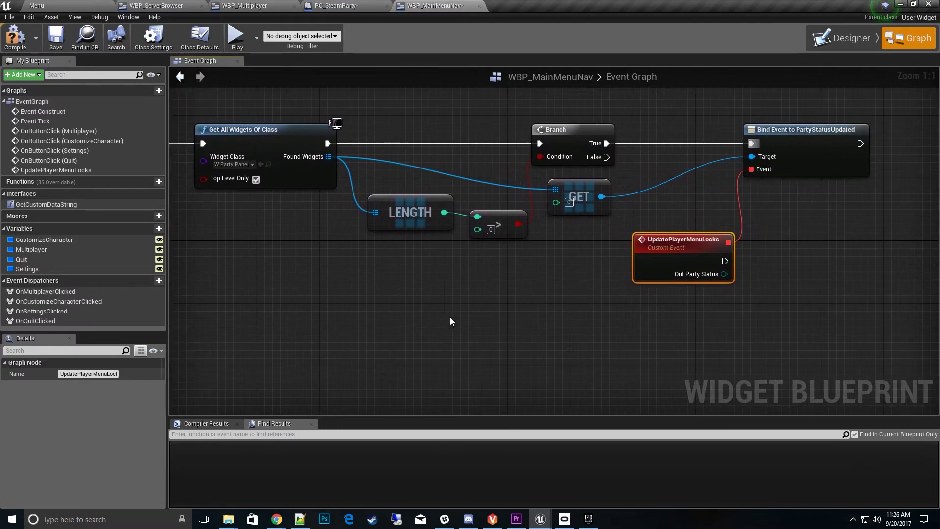
pyautogui.moveTo(561, 353); pyautogui.dragTo(487, 346, button='right')
pyautogui.moveTo(697, 299); pyautogui.dragTo(501, 263, button='right')
pyautogui.moveTo(450, 238); pyautogui.dragTo(535, 206)
pyautogui.write('sw')
pyautogui.click(555, 295)
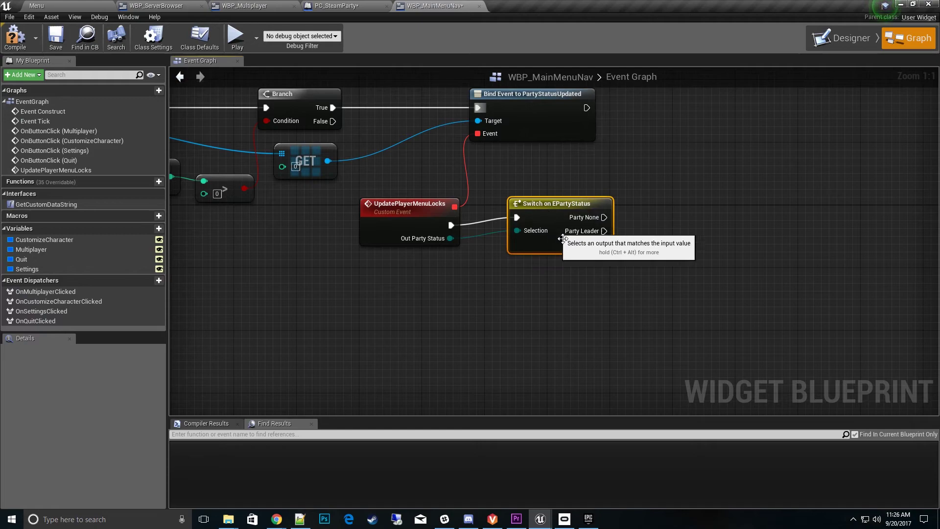
# Place a getter for the Multiplayer button variable and add a Set Is Enabled node targeting it.
pyautogui.moveTo(690, 279); pyautogui.dragTo(629, 263, button='right')
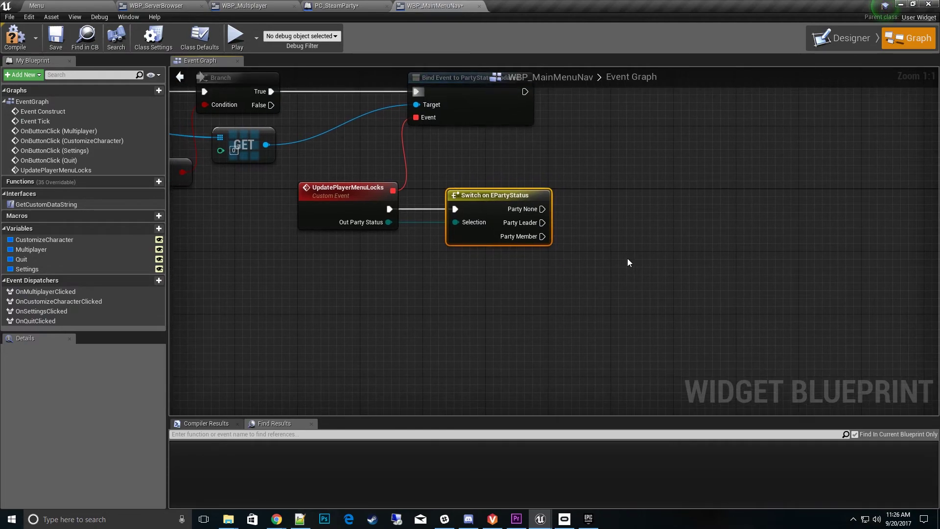
pyautogui.click(31, 249)
pyautogui.moveTo(31, 250); pyautogui.dragTo(482, 275)
pyautogui.click(489, 281)
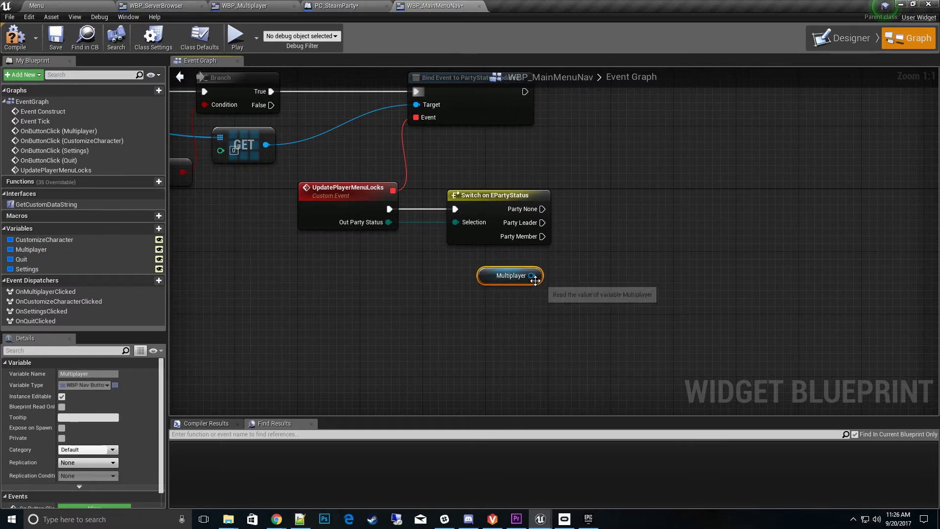
pyautogui.moveTo(541, 279); pyautogui.dragTo(642, 265)
pyautogui.write('se')
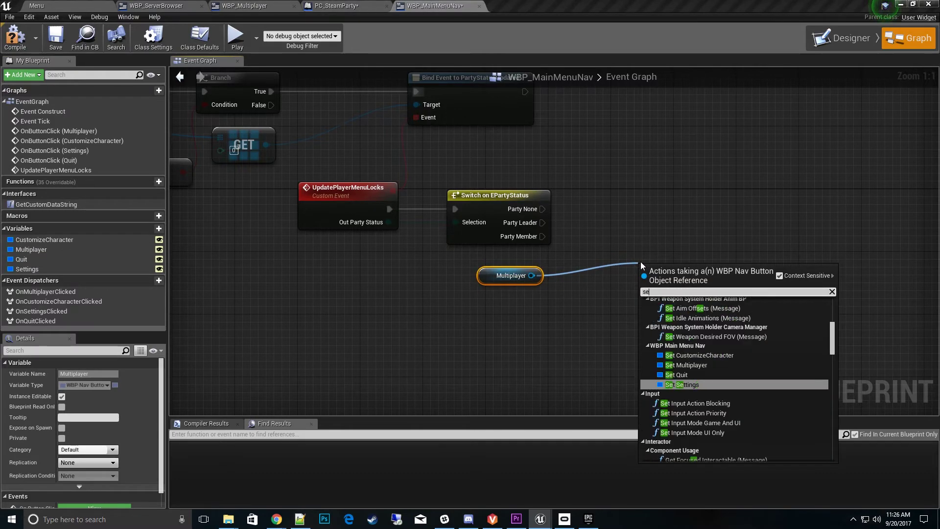
pyautogui.write('tisen')
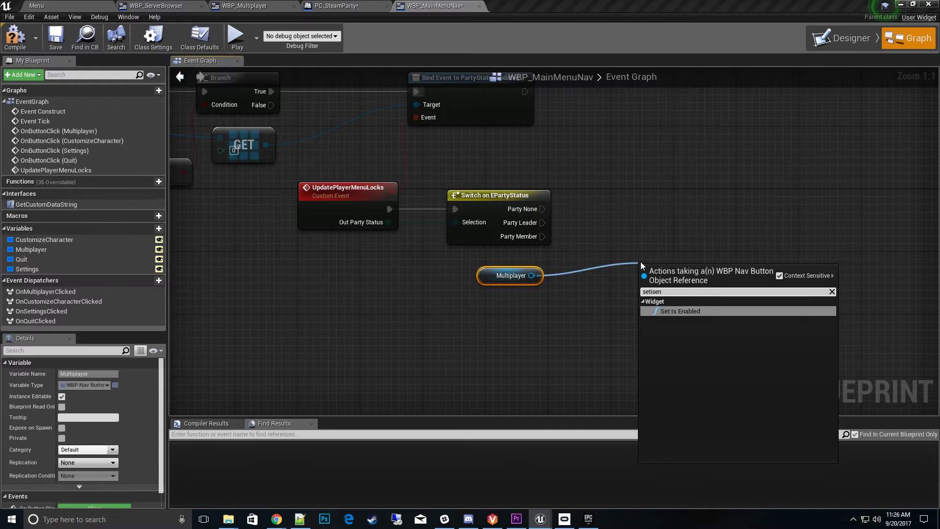
pyautogui.click(704, 312)
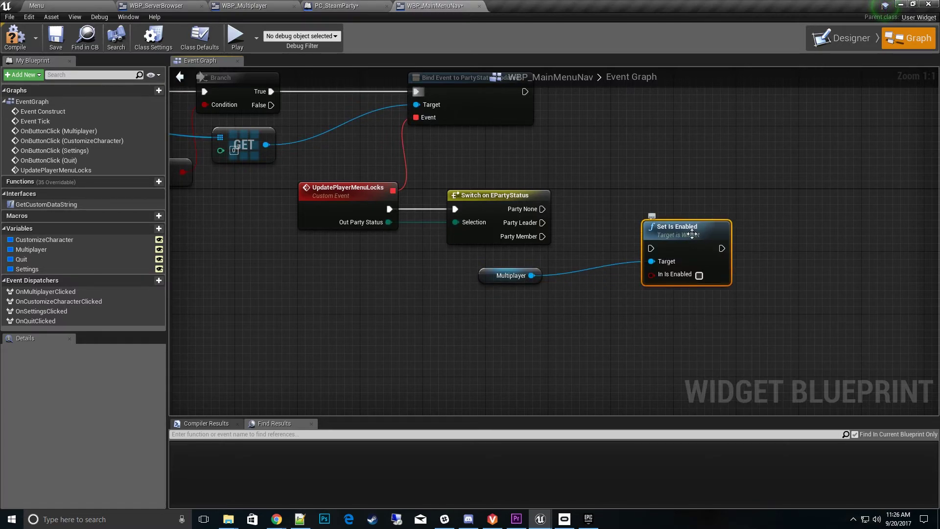
# Add a copy of Set Is Enabled below the first and connect Multiplayer to its Target.
pyautogui.hotkey('ctrl', 'v')
pyautogui.moveTo(686, 230); pyautogui.dragTo(709, 207)
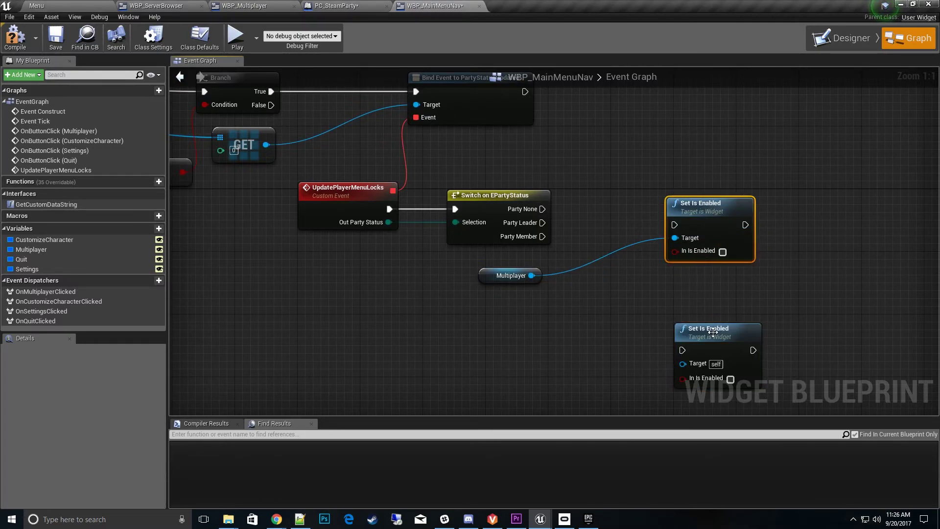
pyautogui.moveTo(711, 331); pyautogui.dragTo(707, 282)
pyautogui.moveTo(531, 275); pyautogui.dragTo(676, 310)
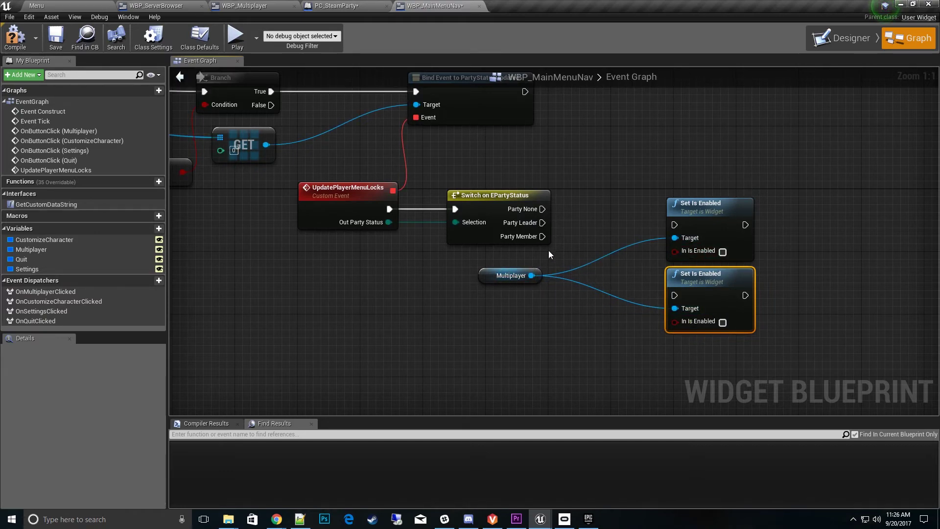
# Wire Party None and Party Leader to the upper Set Is Enabled with In Is Enabled ticked, Party Member to the lower one, and compile.
pyautogui.moveTo(542, 208); pyautogui.dragTo(676, 225)
pyautogui.moveTo(543, 222); pyautogui.dragTo(710, 190)
pyautogui.click(722, 252)
pyautogui.moveTo(542, 236); pyautogui.dragTo(718, 271)
pyautogui.click(573, 329)
pyautogui.moveTo(482, 278); pyautogui.dragTo(600, 240)
pyautogui.moveTo(593, 352); pyautogui.dragTo(636, 317, button='right')
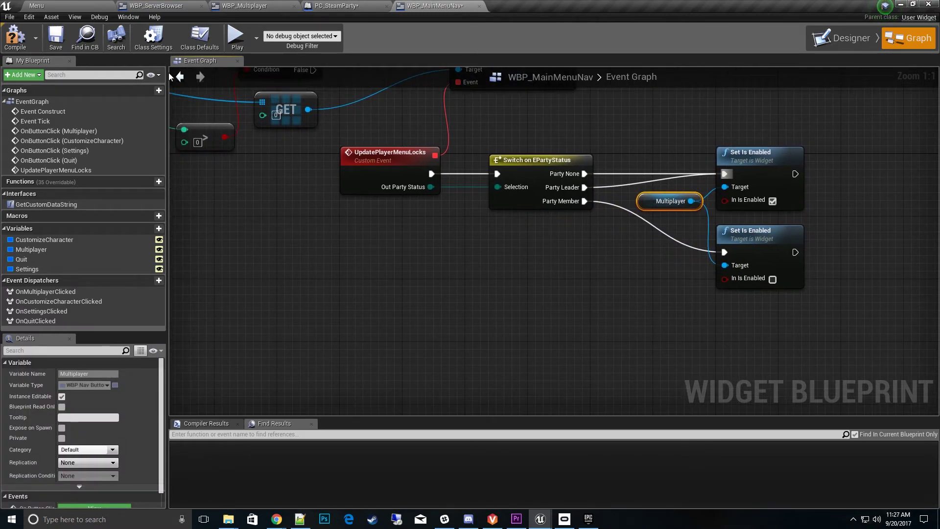
pyautogui.click(15, 38)
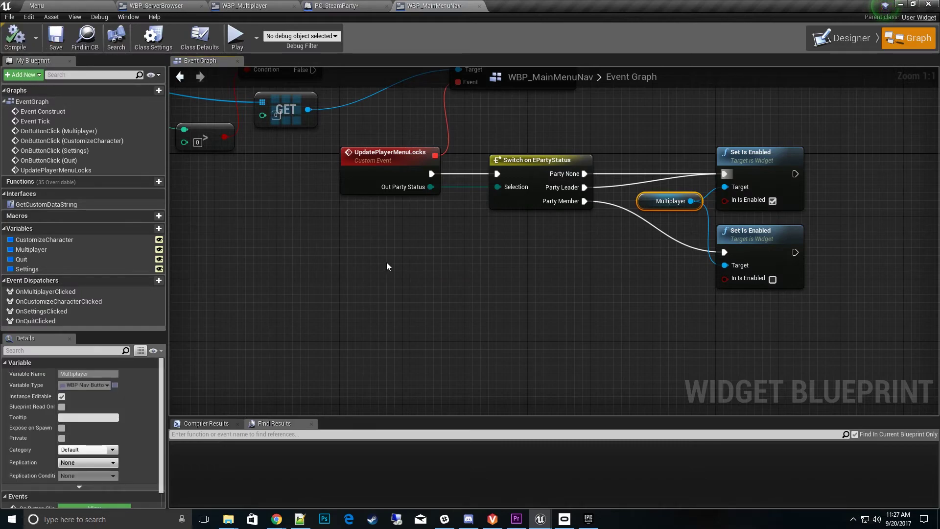
pyautogui.moveTo(467, 219); pyautogui.dragTo(553, 311, button='right')
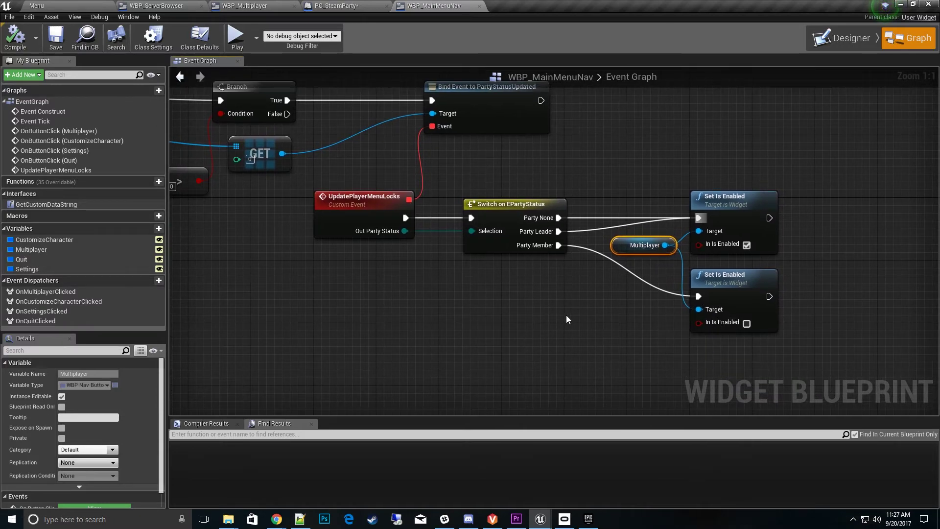
pyautogui.moveTo(521, 322); pyautogui.dragTo(574, 296, button='right')
pyautogui.moveTo(605, 357); pyautogui.dragTo(570, 342, button='right')
pyautogui.moveTo(719, 339); pyautogui.dragTo(679, 328, button='right')
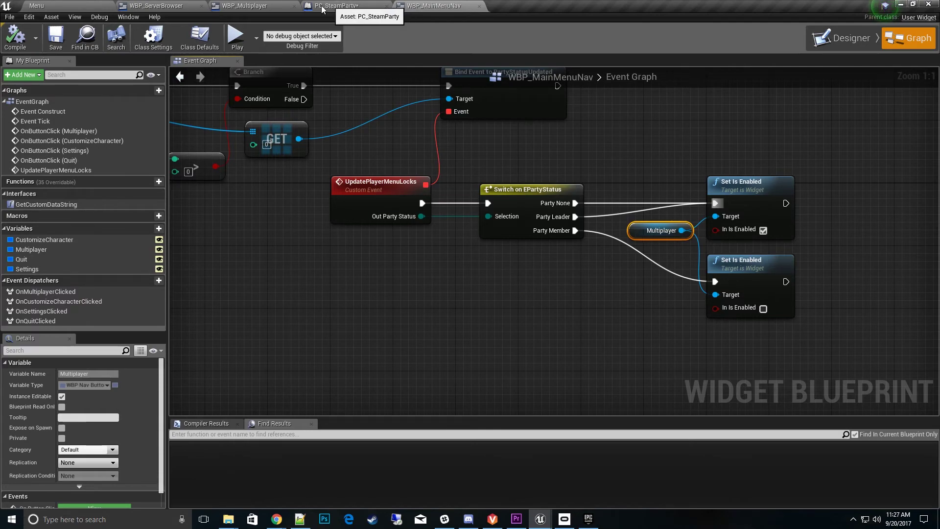
# Open the WBP_ServerBrowser widget blueprint and go to the OnServerRecordClicked event in its Event Graph.
pyautogui.click(84, 7)
pyautogui.click(157, 6)
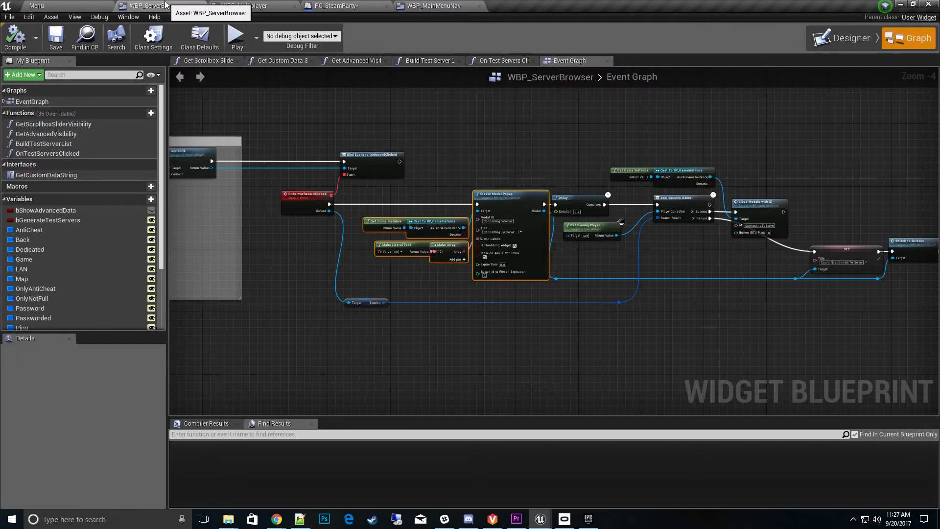
pyautogui.scroll(3, 315, 325)
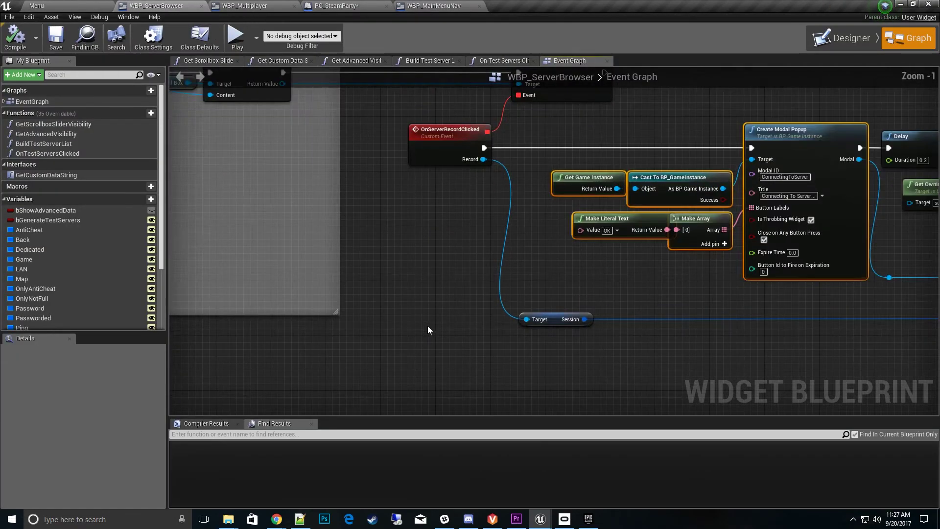
pyautogui.moveTo(575, 367); pyautogui.dragTo(510, 374, button='right')
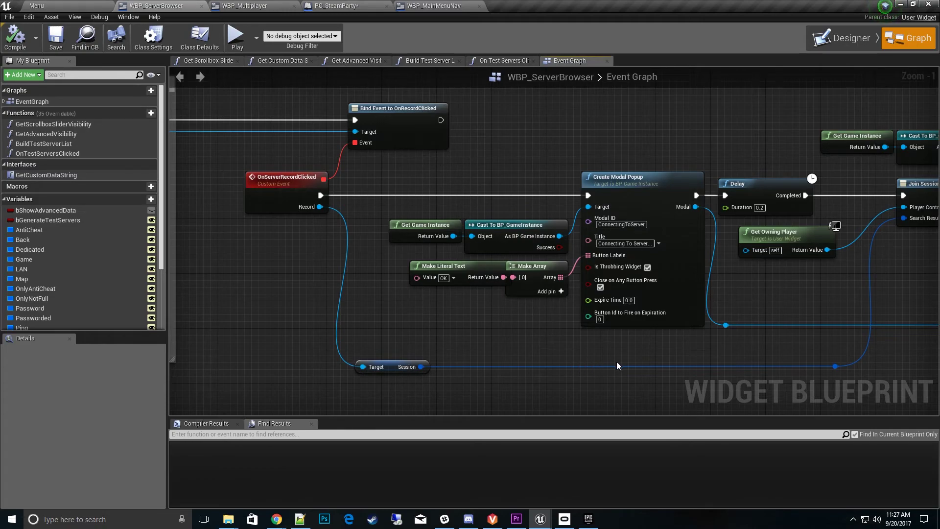
# Copy the Create Modal Popup node together with its Get Game Instance, Cast To BP_GameInstance, Make Literal Text and Make Array nodes.
pyautogui.moveTo(656, 349); pyautogui.dragTo(628, 328, button='right')
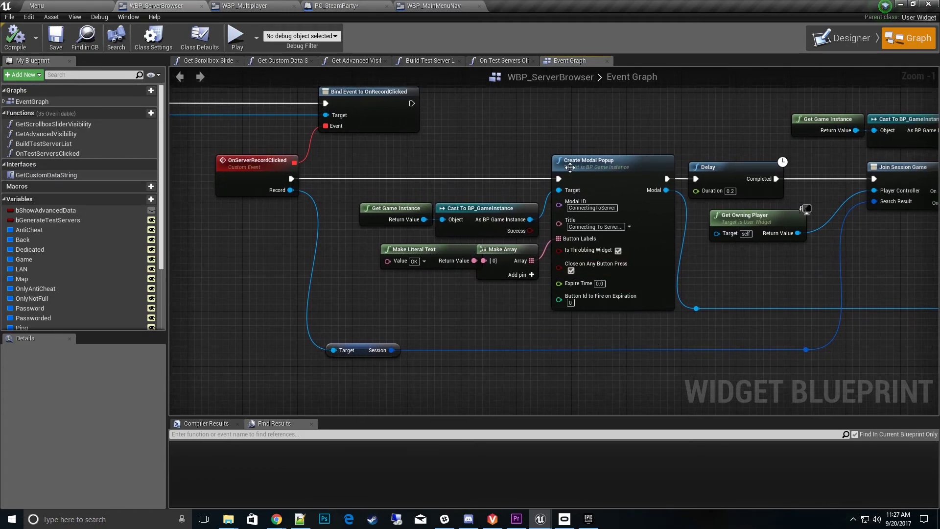
pyautogui.rightClick(661, 321)
pyautogui.click(495, 236)
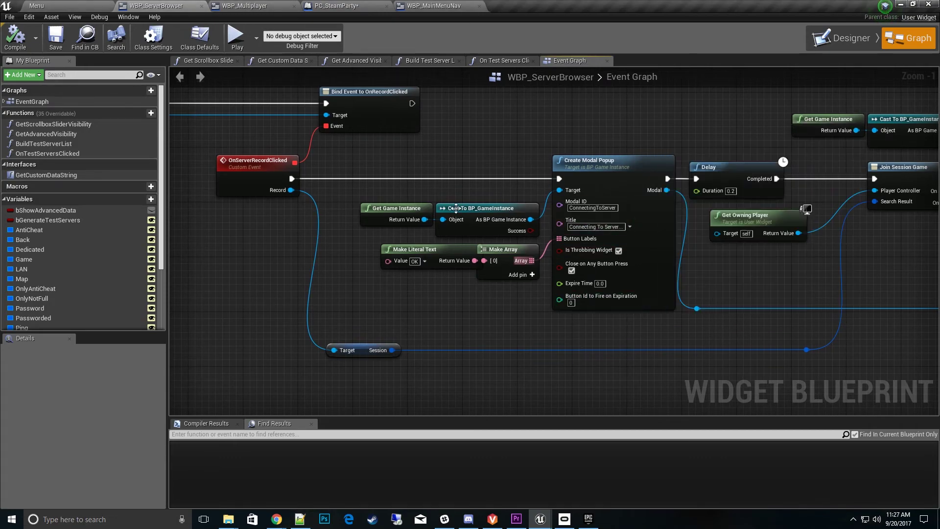
pyautogui.moveTo(445, 151); pyautogui.dragTo(415, 132, button='right')
pyautogui.moveTo(363, 129); pyautogui.dragTo(605, 308)
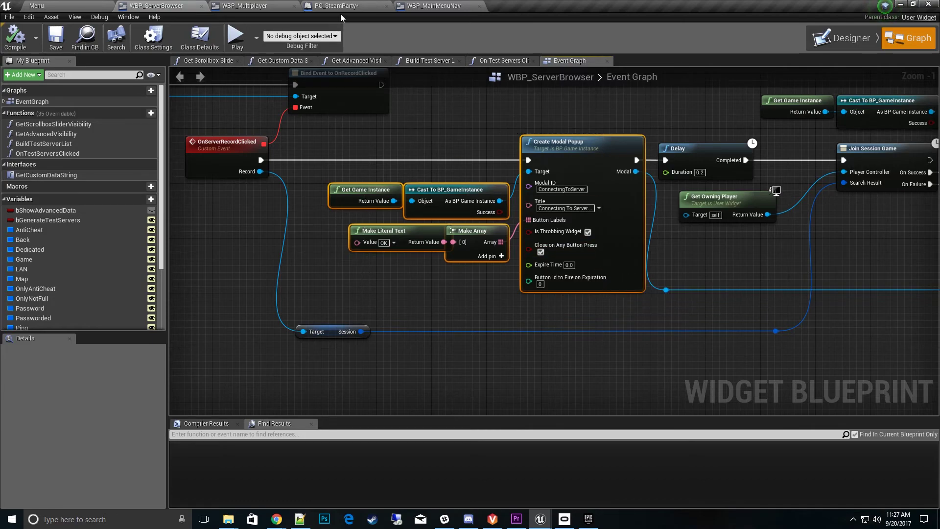
# Open the PC_SteamParty blueprint from the GenericShooter Core folder.
pyautogui.click(106, 8)
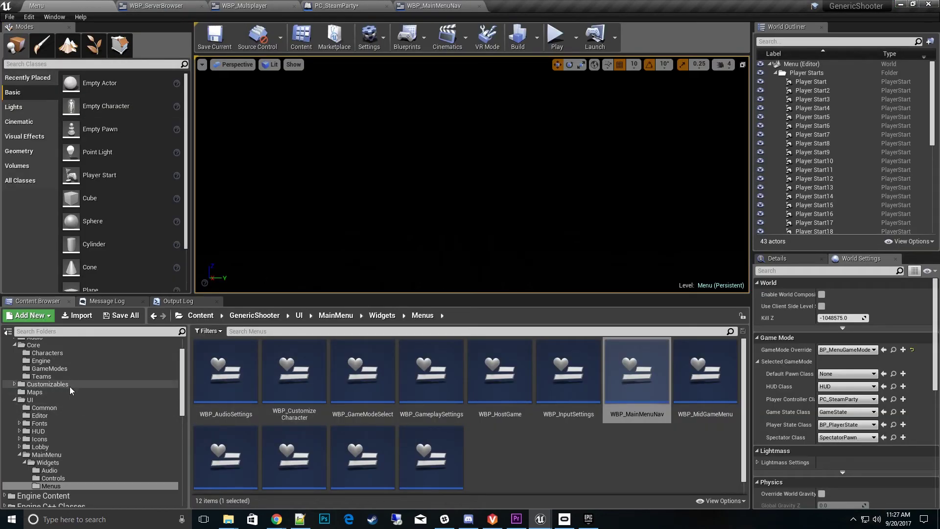
pyautogui.scroll(2, 55, 400)
pyautogui.click(45, 376)
pyautogui.scroll(-3, 550, 476)
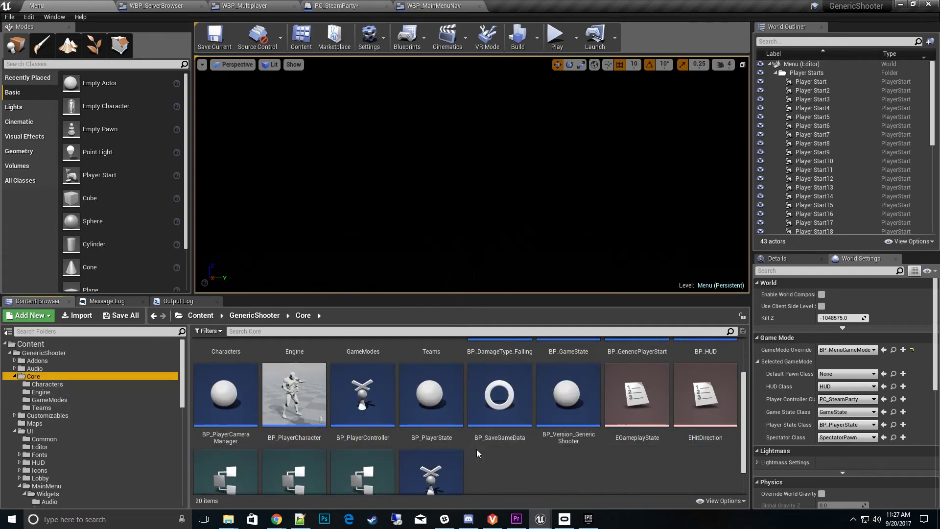
pyautogui.doubleClick(435, 446)
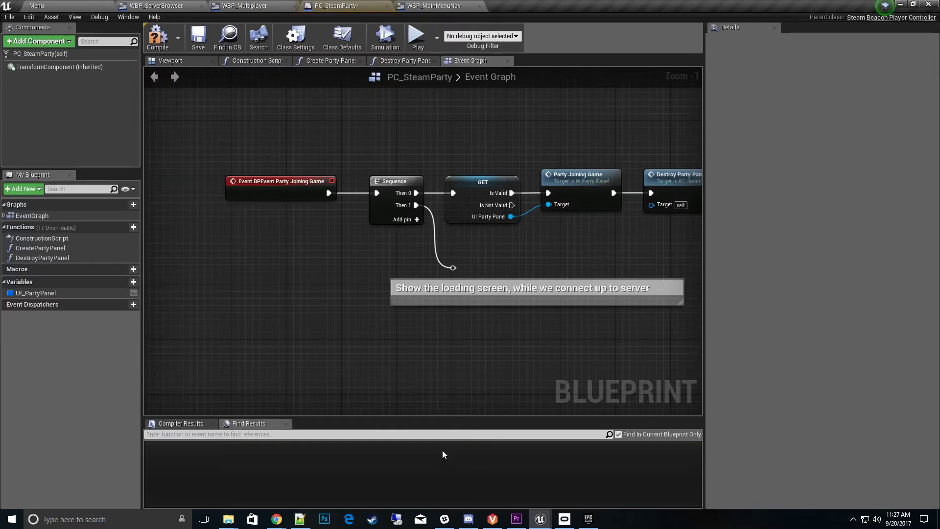
# Paste the copied modal popup nodes into the Event Graph beneath the "Show the loading screen, while we connect up to server" comment.
pyautogui.moveTo(510, 341); pyautogui.dragTo(471, 274, button='right')
pyautogui.moveTo(462, 233); pyautogui.dragTo(478, 275, button='right')
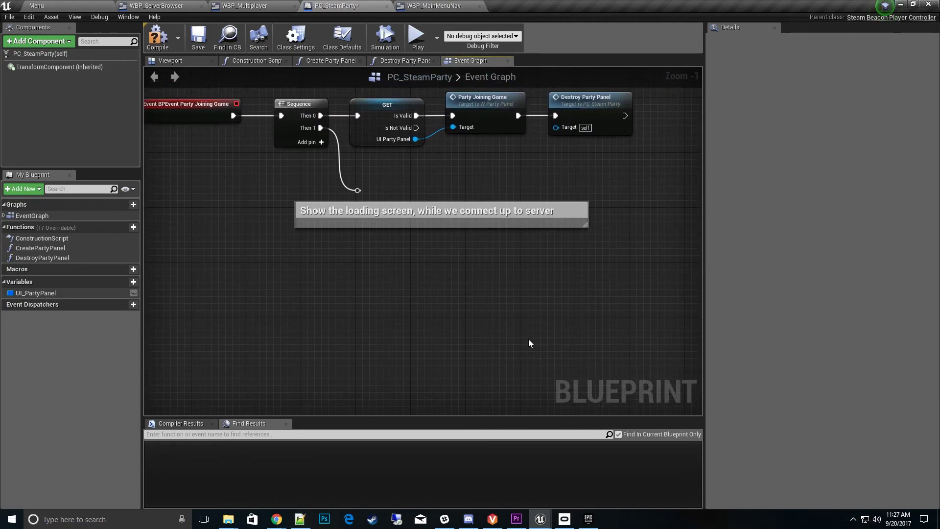
pyautogui.moveTo(529, 342); pyautogui.dragTo(496, 318, button='right')
pyautogui.hotkey('ctrl', 'v')
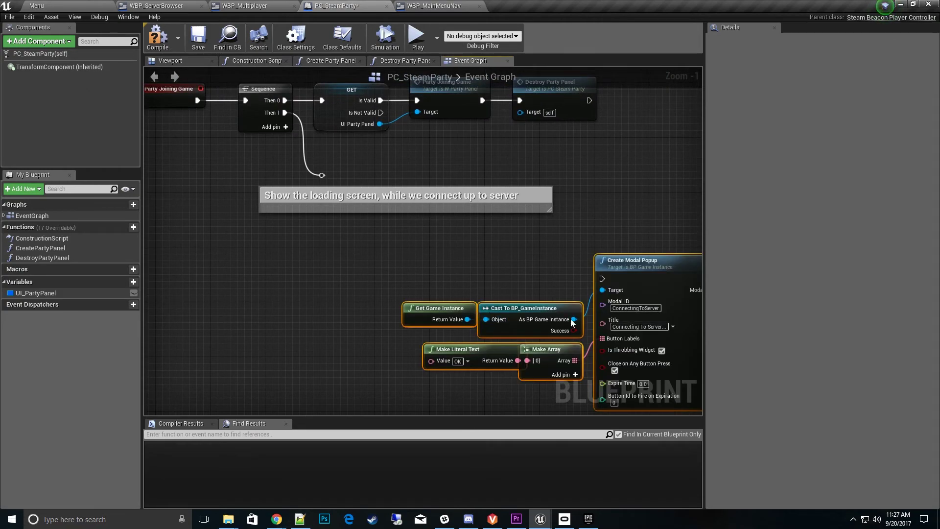
pyautogui.moveTo(582, 252); pyautogui.dragTo(417, 235)
pyautogui.moveTo(417, 235); pyautogui.dragTo(478, 215, button='right')
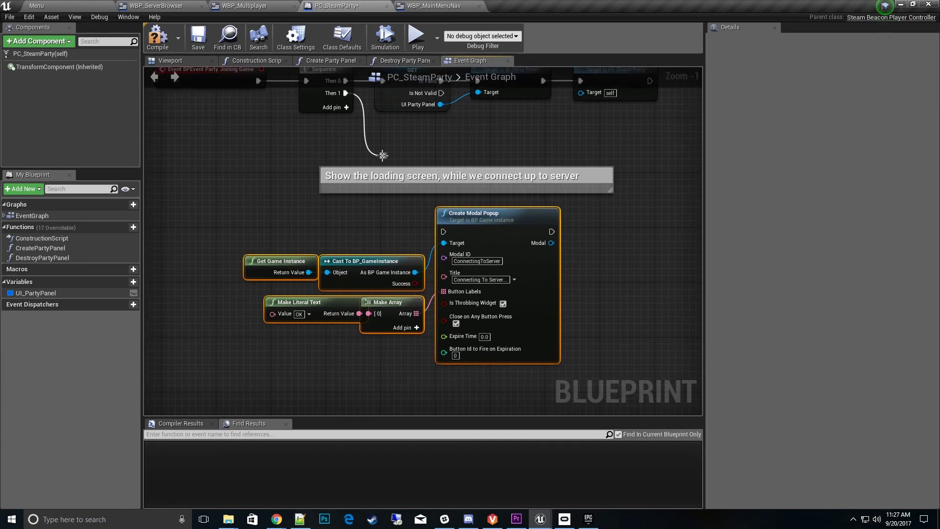
# Connect the reroute from the Sequence's Then 1 output to Create Modal Popup's execution input and save the blueprint.
pyautogui.moveTo(384, 156); pyautogui.dragTo(443, 231)
pyautogui.scroll(-1, 632, 292)
pyautogui.click(204, 37)
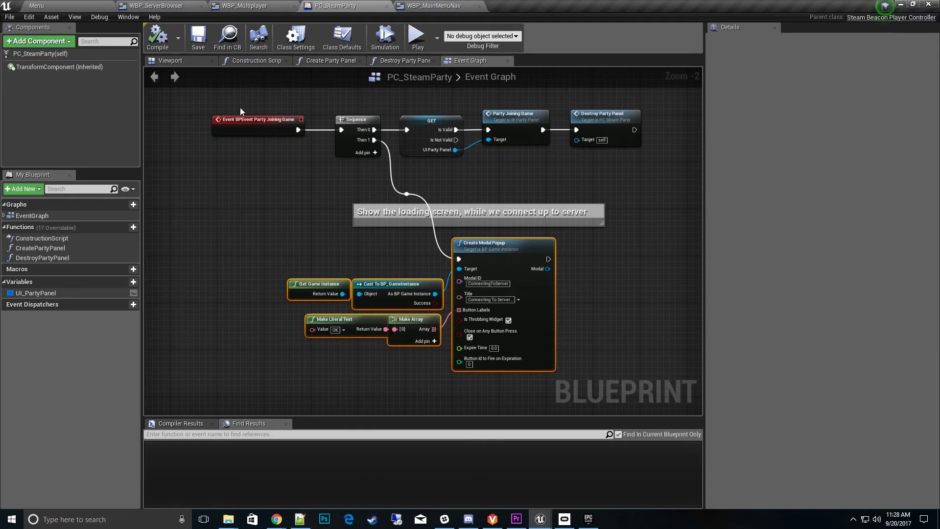
pyautogui.click(277, 237)
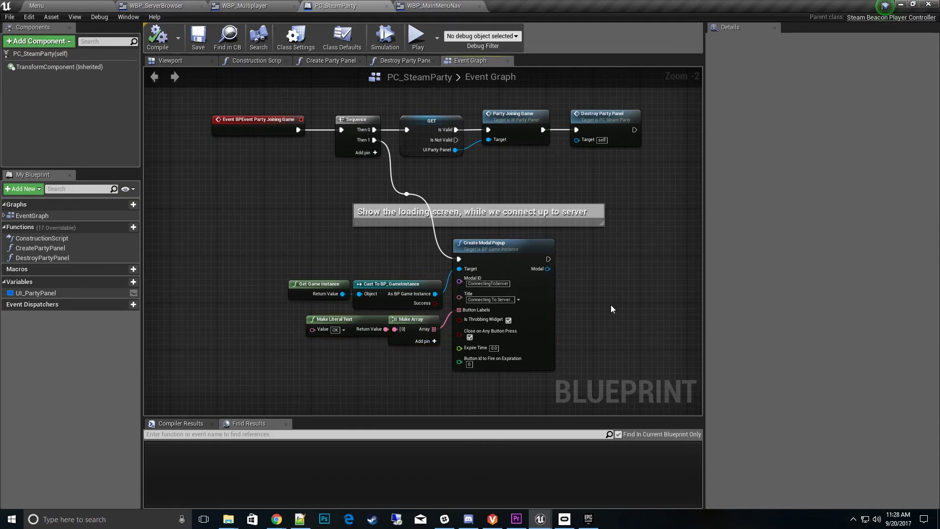
pyautogui.moveTo(610, 304); pyautogui.dragTo(561, 203, button='right')
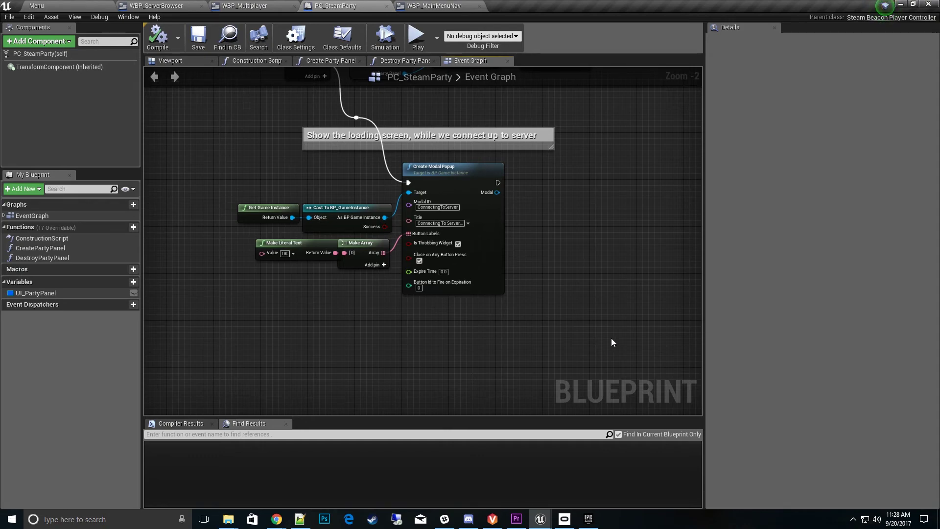
# Switch to the Epic Games Launcher, view Generic Shooter's description in the Marketplace, and move the launcher window out of the way.
pyautogui.click(587, 517)
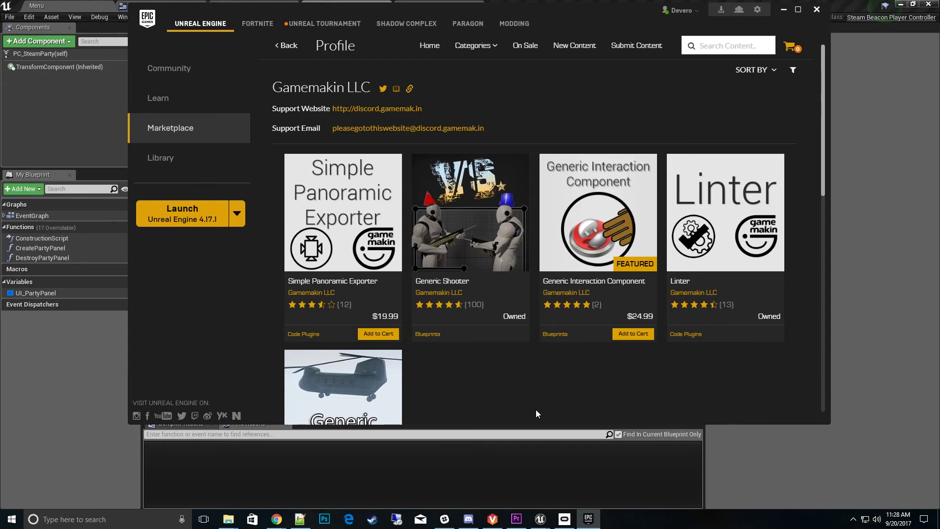
pyautogui.scroll(-1, 525, 413)
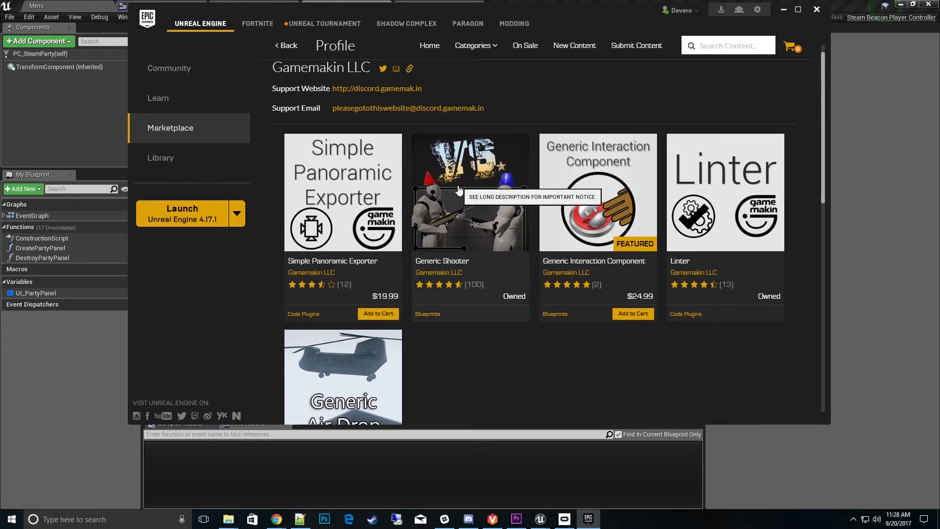
pyautogui.scroll(1, 495, 367)
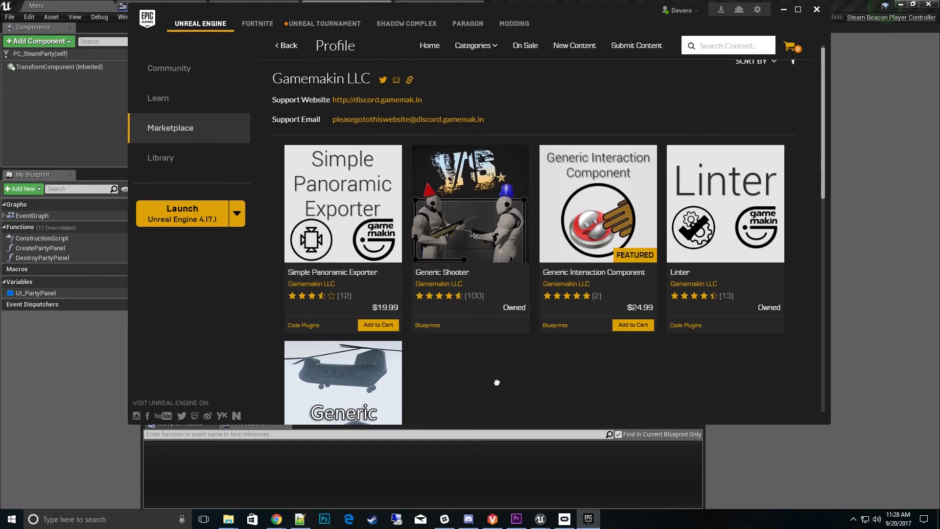
pyautogui.click(457, 203)
pyautogui.scroll(-1, 549, 347)
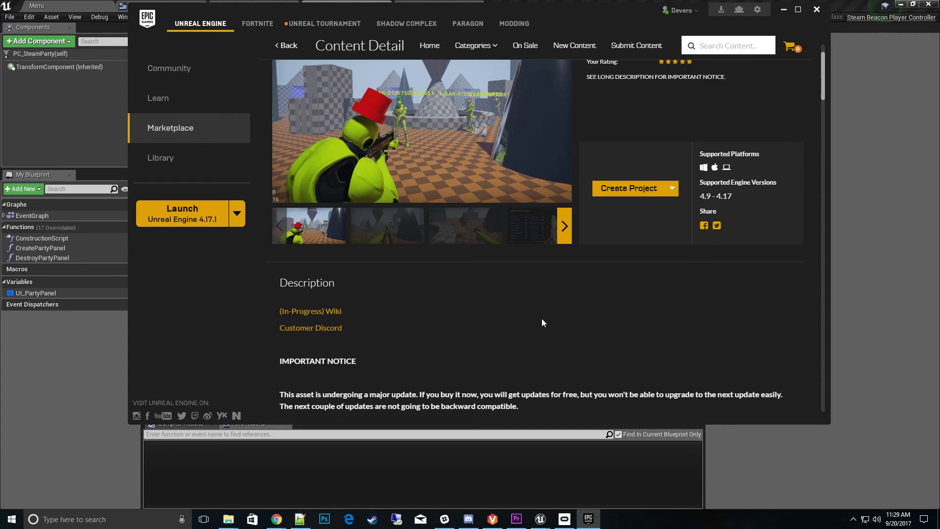
pyautogui.moveTo(542, 7); pyautogui.dragTo(939, 9)
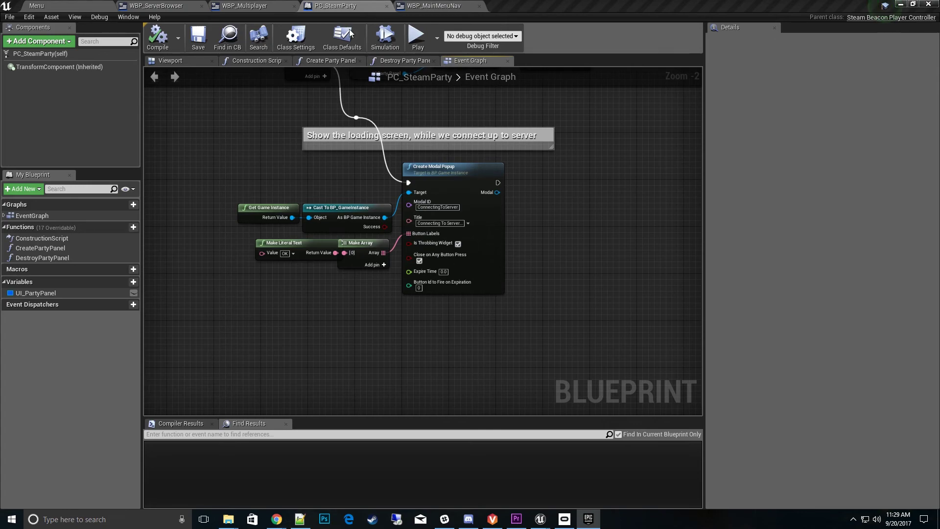
# Play the Menu level in the editor and go through Multiplayer to the Host Game menu.
pyautogui.click(418, 36)
pyautogui.click(562, 37)
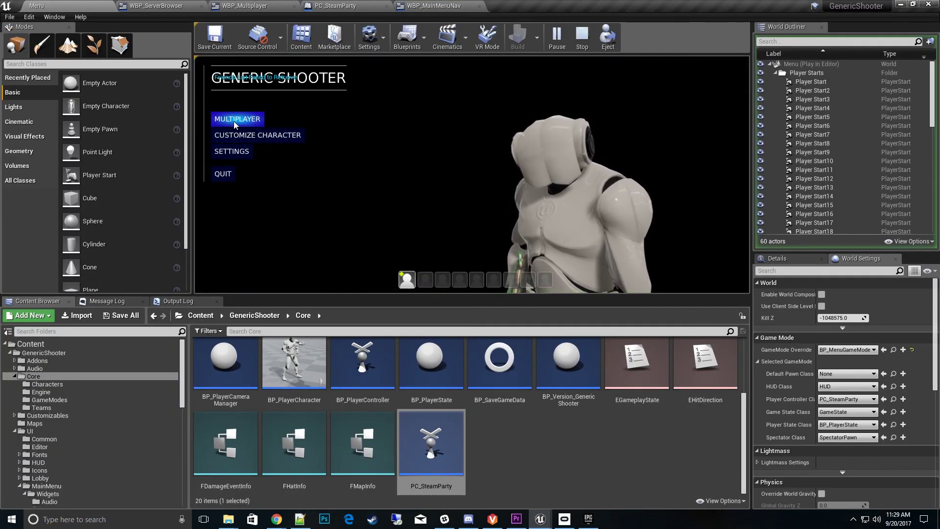
pyautogui.click(233, 122)
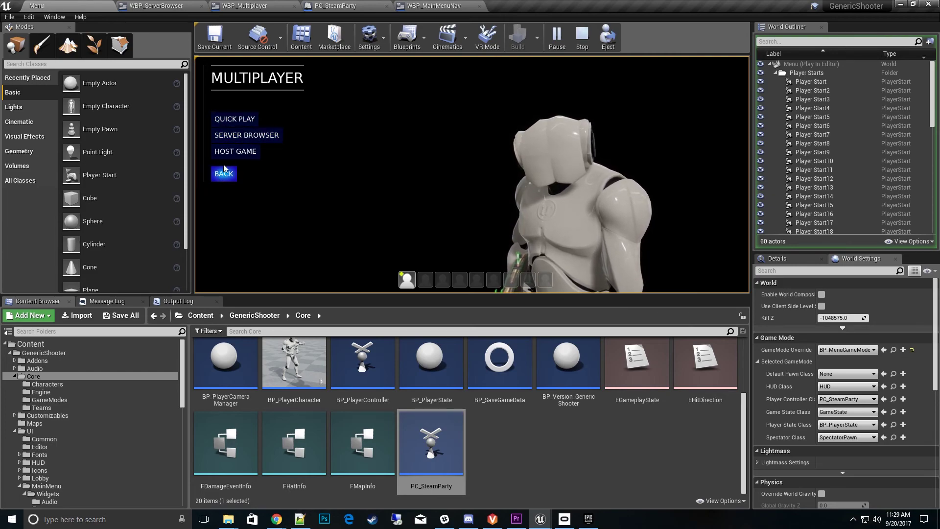
pyautogui.click(245, 151)
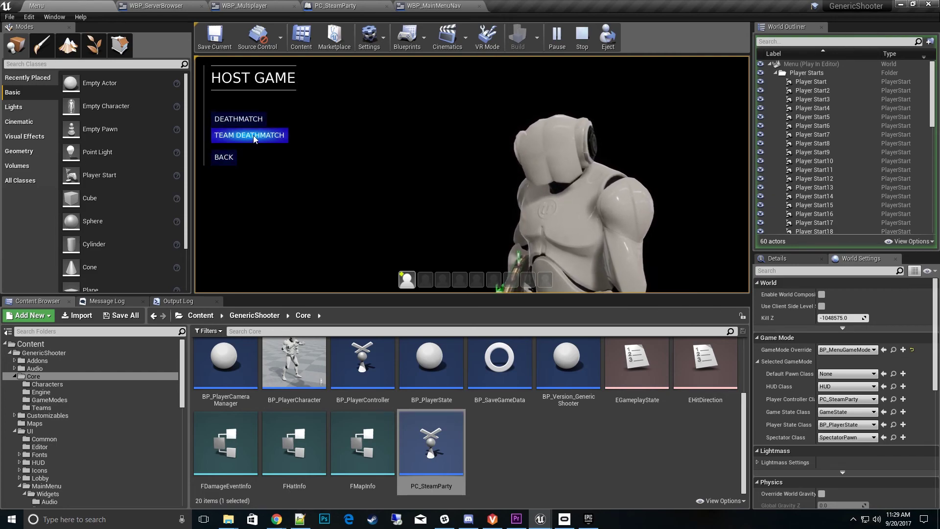